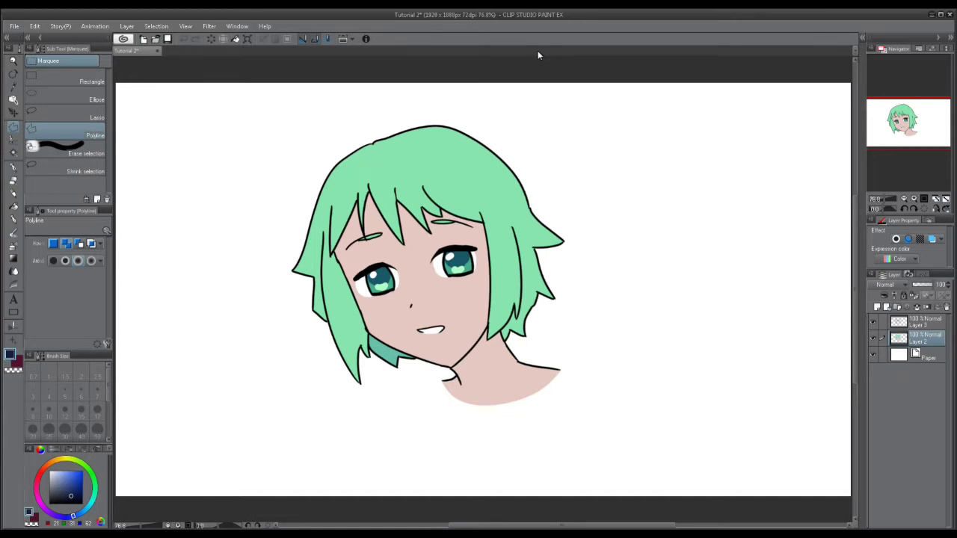
pyautogui.moveTo(508, 312); pyautogui.dragTo(517, 313)
pyautogui.click(913, 199)
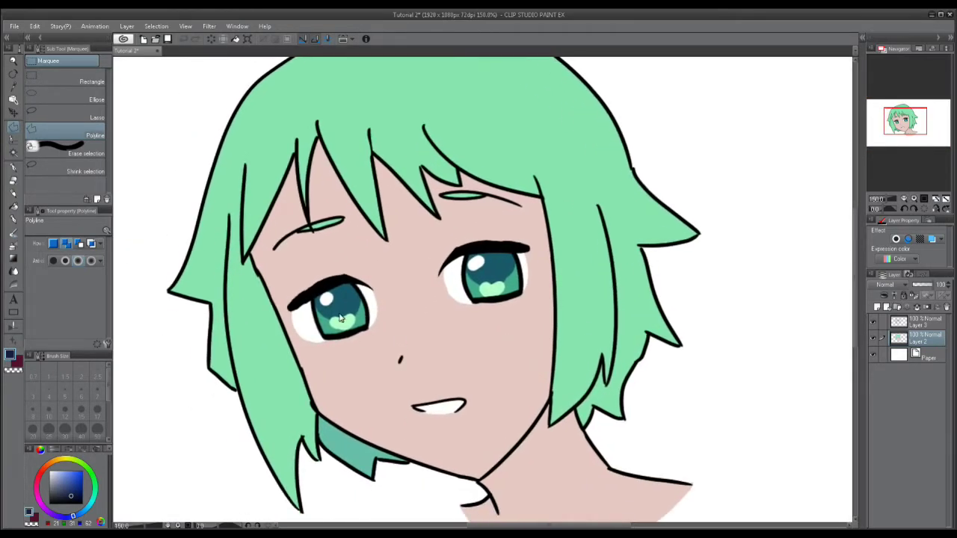
pyautogui.click(903, 200)
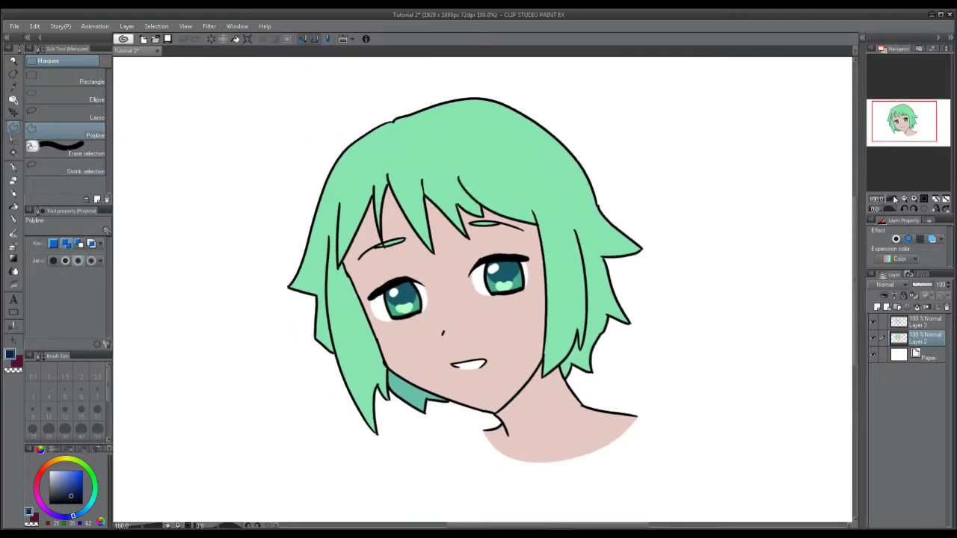
pyautogui.click(903, 199)
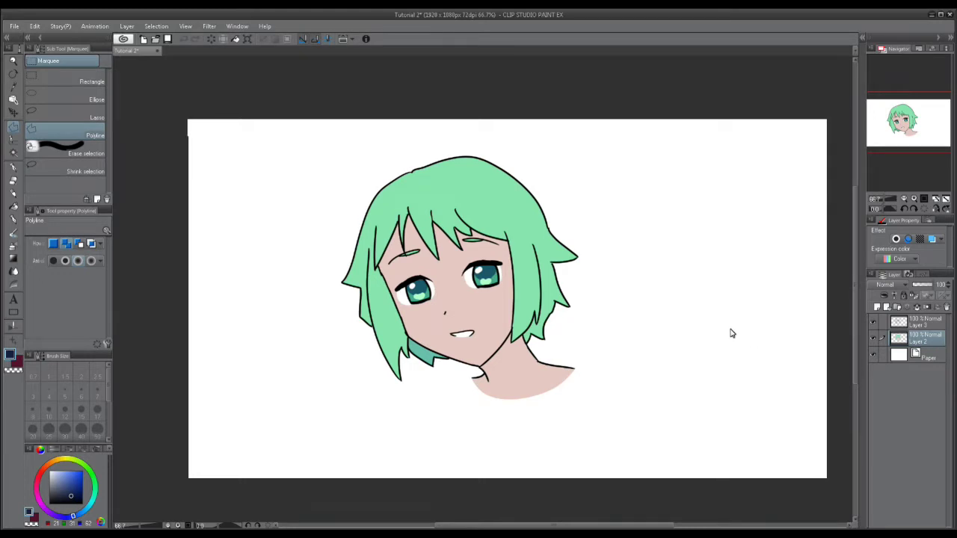
pyautogui.moveTo(732, 332); pyautogui.dragTo(727, 341)
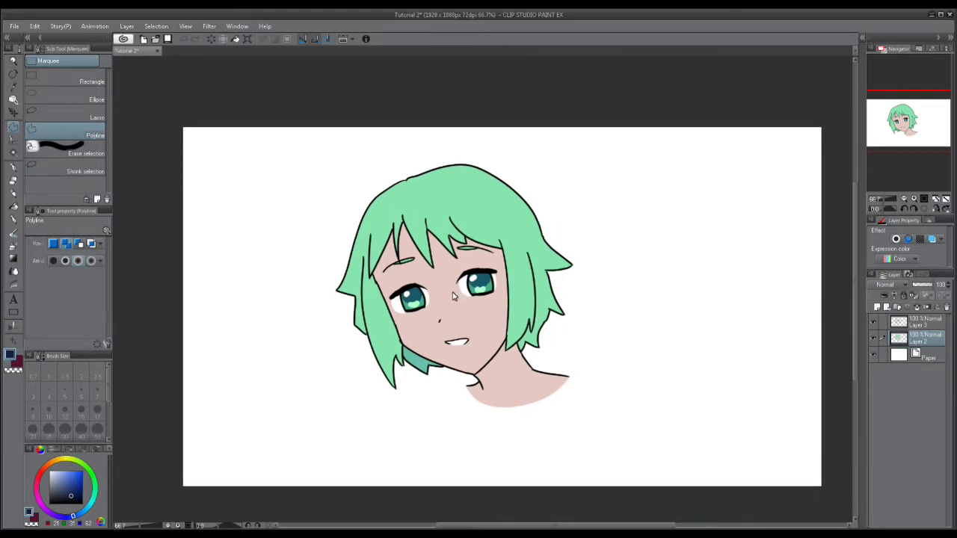
# Create a selection from the flat-colour layer, Layer 2, and hide the selection border
pyautogui.rightClick(929, 343)
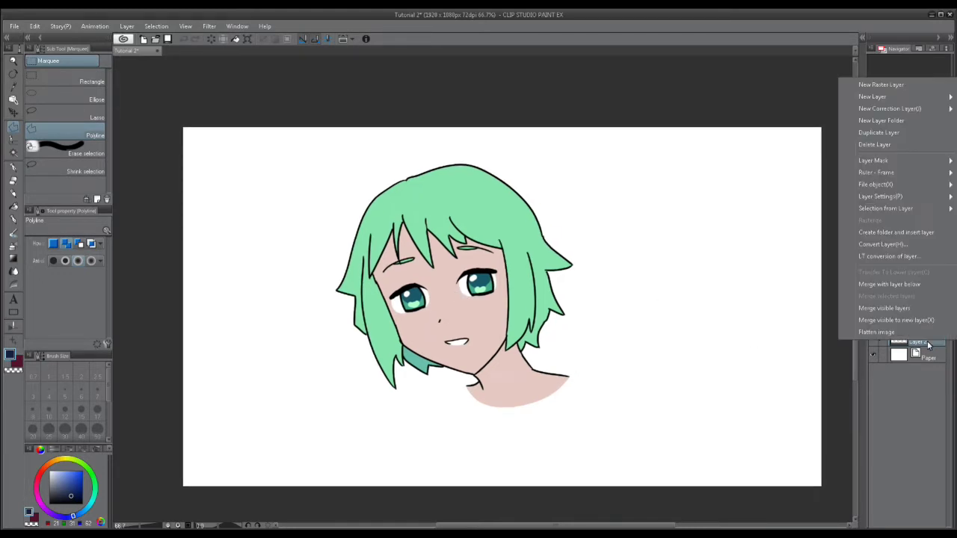
pyautogui.moveTo(915, 210)
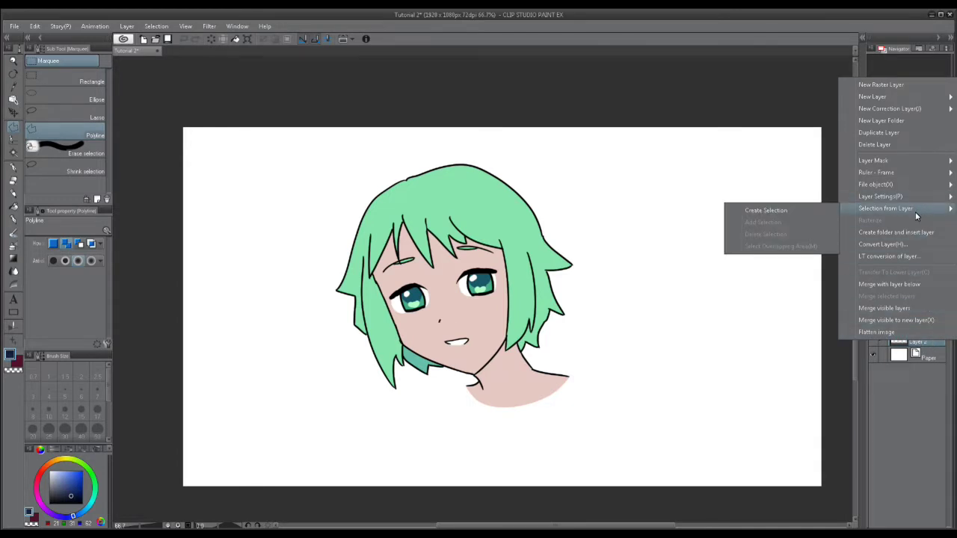
pyautogui.click(762, 211)
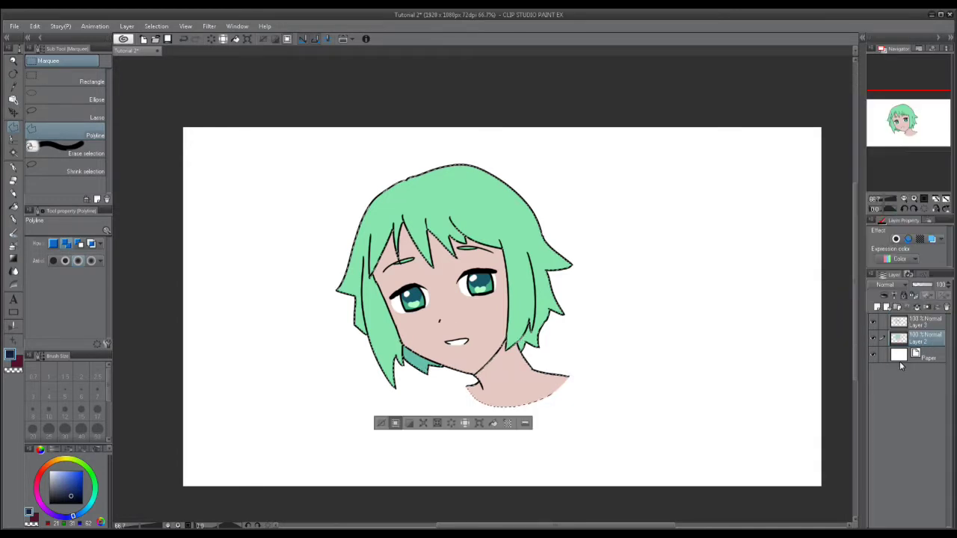
pyautogui.click(396, 423)
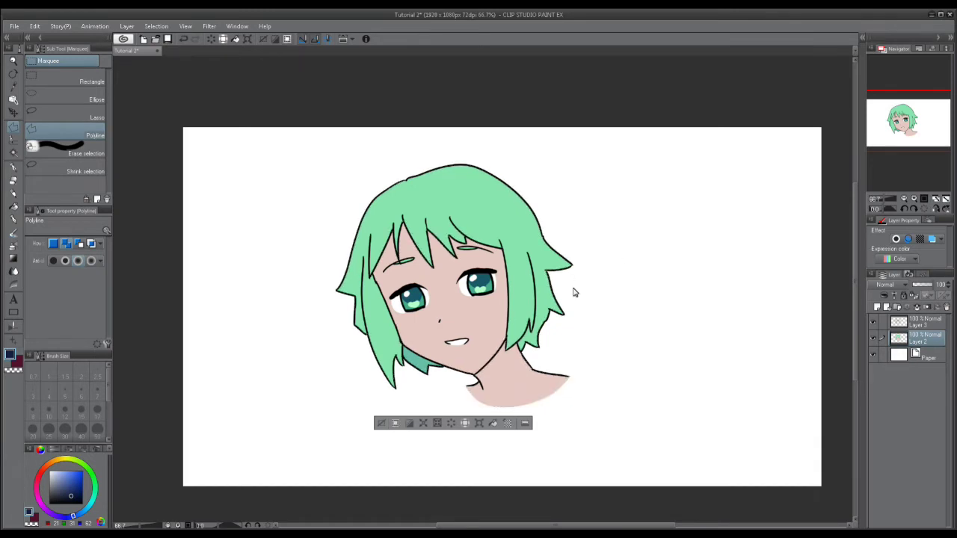
# Add a new raster layer directly above the flat-colour layer and set its blending mode to Multiply
pyautogui.click(876, 307)
pyautogui.click(895, 287)
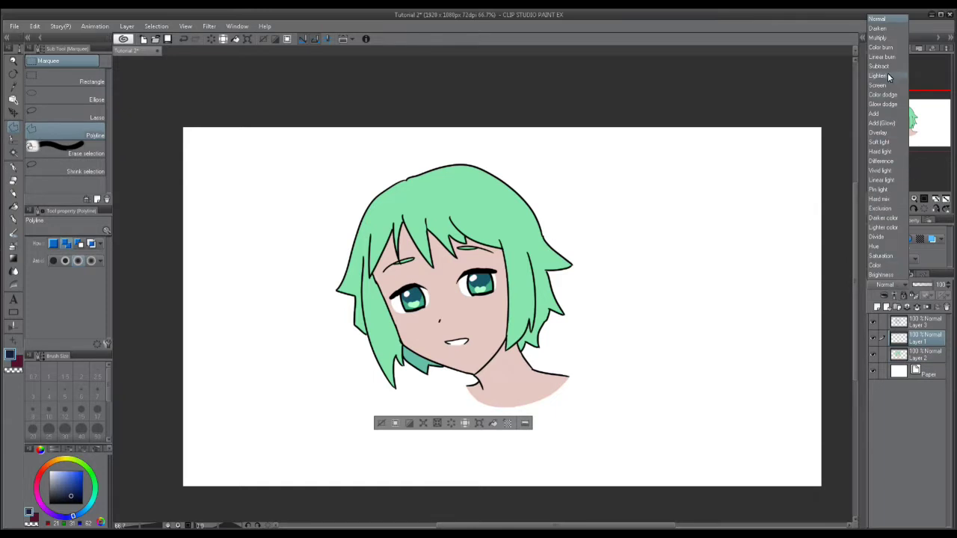
pyautogui.click(883, 39)
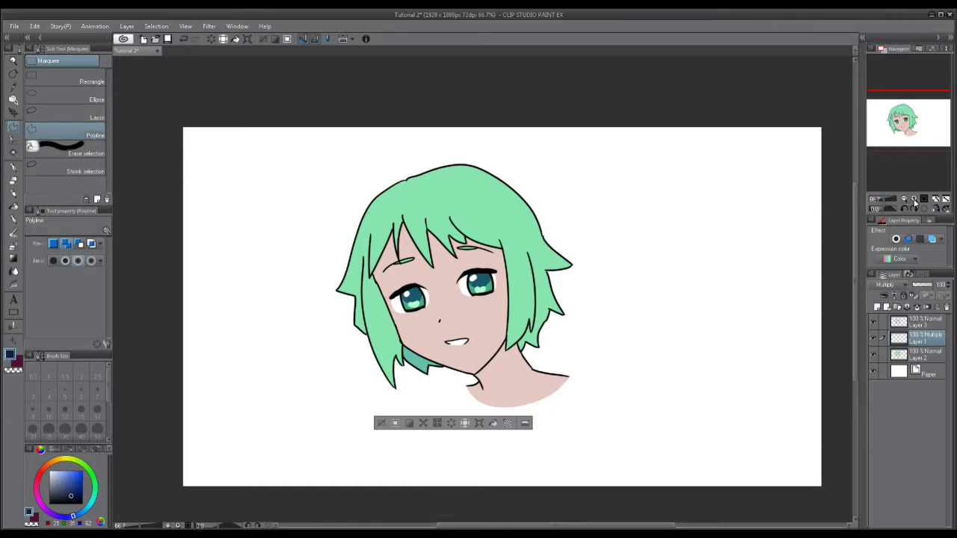
# Set up the G-pen at size 20 with a muted reddish-brown drawing colour
pyautogui.click(913, 199)
pyautogui.click(913, 199)
pyautogui.moveTo(465, 346); pyautogui.dragTo(466, 311)
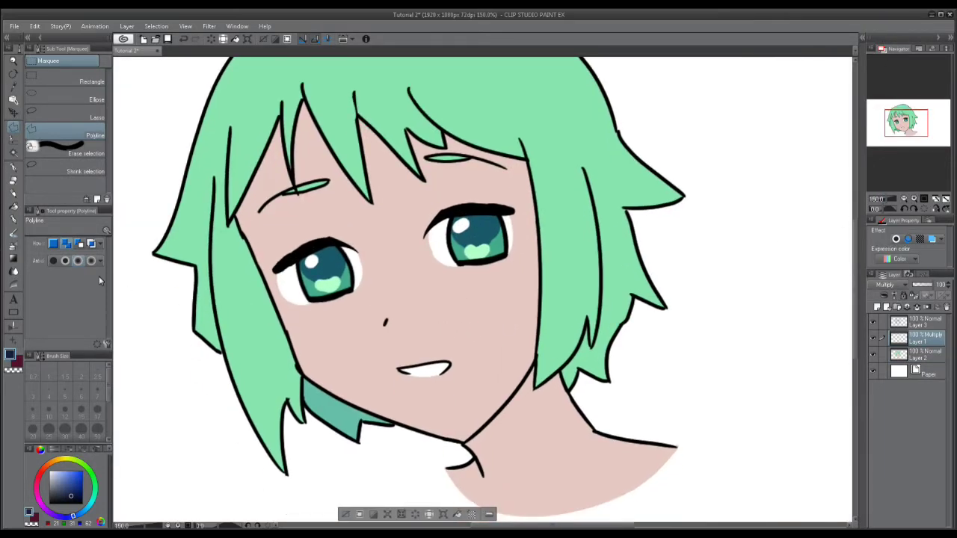
pyautogui.click(13, 170)
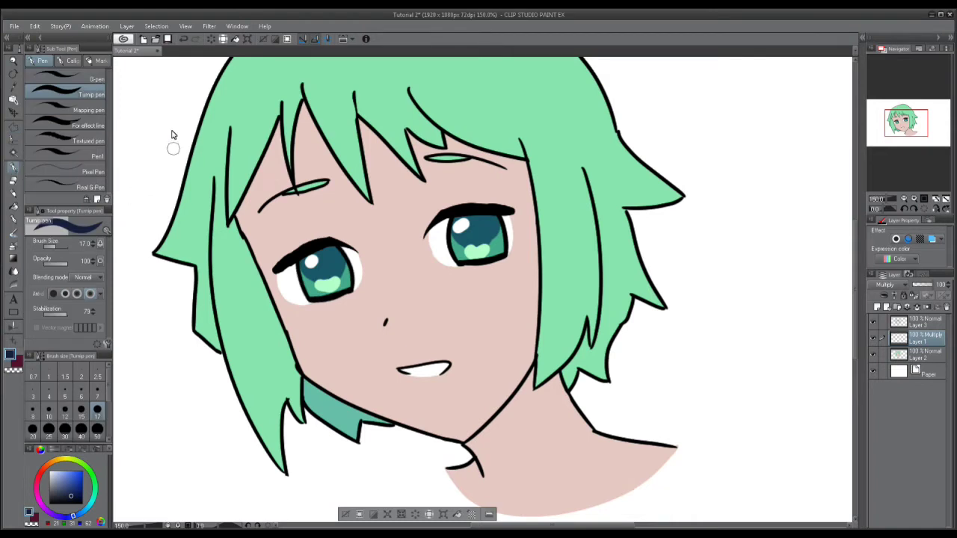
pyautogui.moveTo(43, 480)
pyautogui.mouseDown()
pyautogui.moveTo(45, 467)
pyautogui.moveTo(60, 491)
pyautogui.mouseUp()
pyautogui.click(60, 491)
pyautogui.click(42, 469)
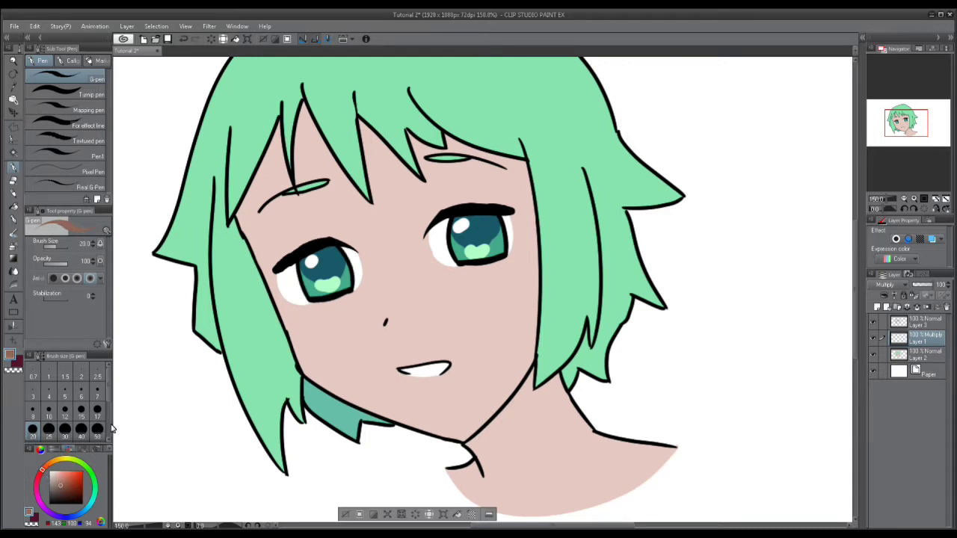
# Paint shadows beside the nose, above both upper eyelids and beneath the inner ends of both eyebrows
pyautogui.moveTo(352, 149); pyautogui.dragTo(350, 174)
pyautogui.moveTo(355, 326); pyautogui.dragTo(349, 297)
pyautogui.moveTo(377, 325); pyautogui.dragTo(379, 321)
pyautogui.moveTo(323, 237); pyautogui.dragTo(267, 261)
pyautogui.moveTo(454, 215)
pyautogui.mouseDown()
pyautogui.moveTo(422, 222)
pyautogui.moveTo(474, 203)
pyautogui.moveTo(453, 206)
pyautogui.moveTo(496, 206)
pyautogui.moveTo(429, 221)
pyautogui.mouseUp()
pyautogui.moveTo(291, 187); pyautogui.dragTo(322, 182)
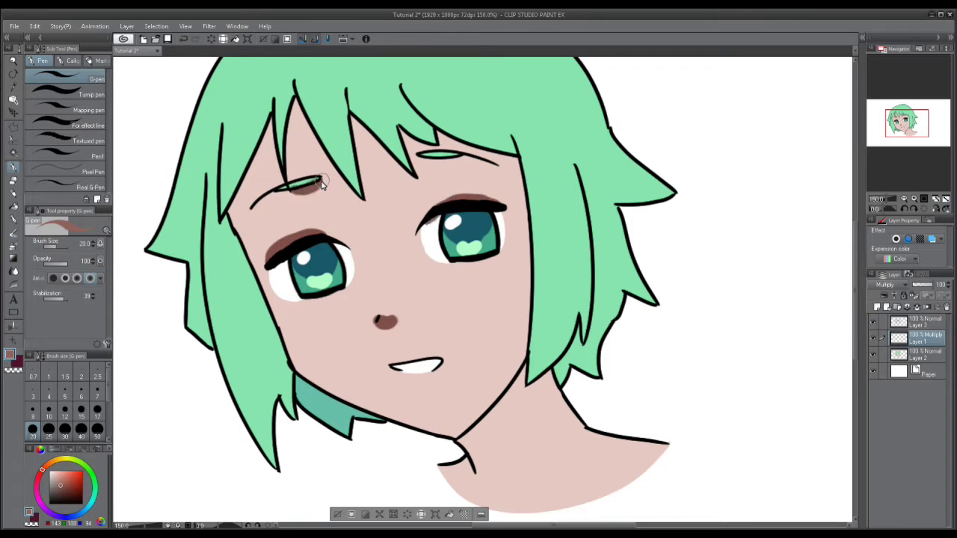
pyautogui.moveTo(423, 158)
pyautogui.mouseDown()
pyautogui.moveTo(455, 162)
pyautogui.moveTo(435, 165)
pyautogui.mouseUp()
# Paint the shadow along the face's right edge beside the hair and across the neck beneath the jaw
pyautogui.moveTo(513, 213); pyautogui.dragTo(501, 196)
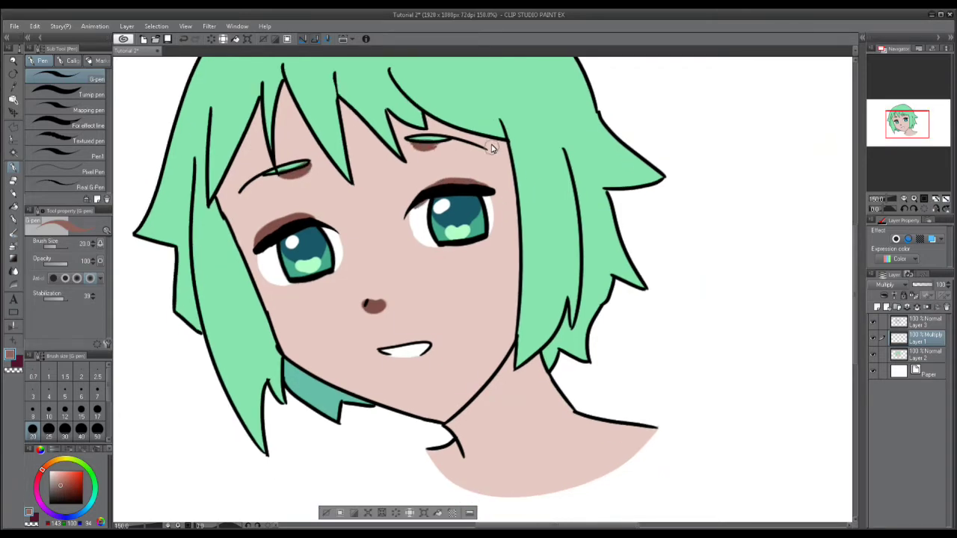
pyautogui.moveTo(491, 148)
pyautogui.mouseDown()
pyautogui.moveTo(507, 232)
pyautogui.moveTo(493, 214)
pyautogui.mouseUp()
pyautogui.moveTo(509, 258)
pyautogui.mouseDown()
pyautogui.moveTo(501, 173)
pyautogui.moveTo(515, 242)
pyautogui.moveTo(469, 139)
pyautogui.moveTo(481, 139)
pyautogui.mouseUp()
pyautogui.moveTo(507, 171)
pyautogui.mouseDown()
pyautogui.moveTo(508, 163)
pyautogui.moveTo(514, 234)
pyautogui.mouseUp()
pyautogui.scroll(-1, 513, 224)
pyautogui.moveTo(509, 163); pyautogui.dragTo(514, 247)
pyautogui.moveTo(514, 201)
pyautogui.mouseDown()
pyautogui.moveTo(498, 327)
pyautogui.moveTo(516, 262)
pyautogui.mouseUp()
pyautogui.moveTo(529, 228)
pyautogui.mouseDown()
pyautogui.moveTo(501, 284)
pyautogui.moveTo(506, 278)
pyautogui.moveTo(464, 325)
pyautogui.mouseUp()
pyautogui.moveTo(559, 281)
pyautogui.mouseDown()
pyautogui.moveTo(514, 285)
pyautogui.moveTo(479, 352)
pyautogui.moveTo(489, 298)
pyautogui.moveTo(479, 333)
pyautogui.moveTo(464, 319)
pyautogui.moveTo(493, 294)
pyautogui.moveTo(551, 272)
pyautogui.moveTo(547, 257)
pyautogui.moveTo(512, 277)
pyautogui.moveTo(522, 249)
pyautogui.moveTo(518, 277)
pyautogui.mouseUp()
# Outline the shadow boundaries on the long hair locks at the left side of the face
pyautogui.moveTo(298, 250); pyautogui.dragTo(316, 286)
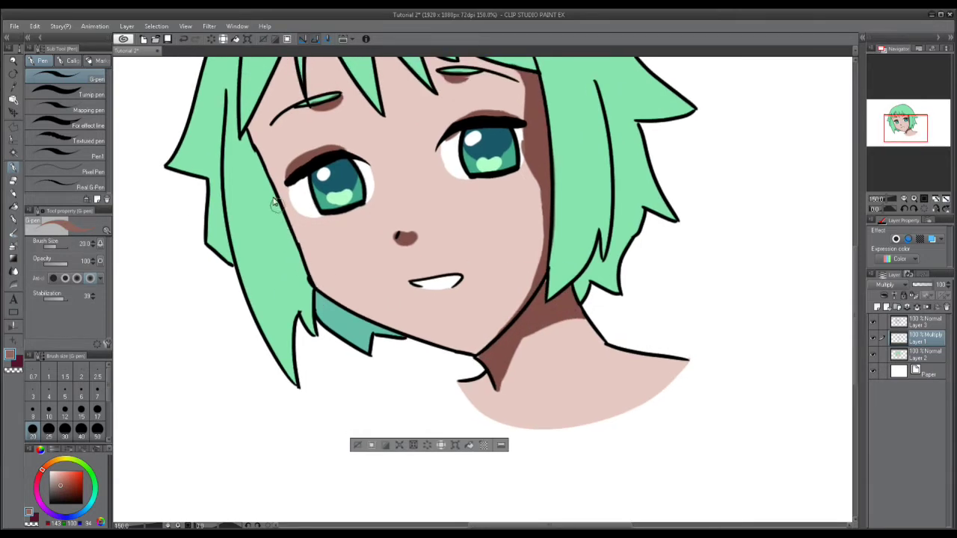
pyautogui.moveTo(249, 138); pyautogui.dragTo(278, 306)
pyautogui.moveTo(231, 238); pyautogui.dragTo(280, 310)
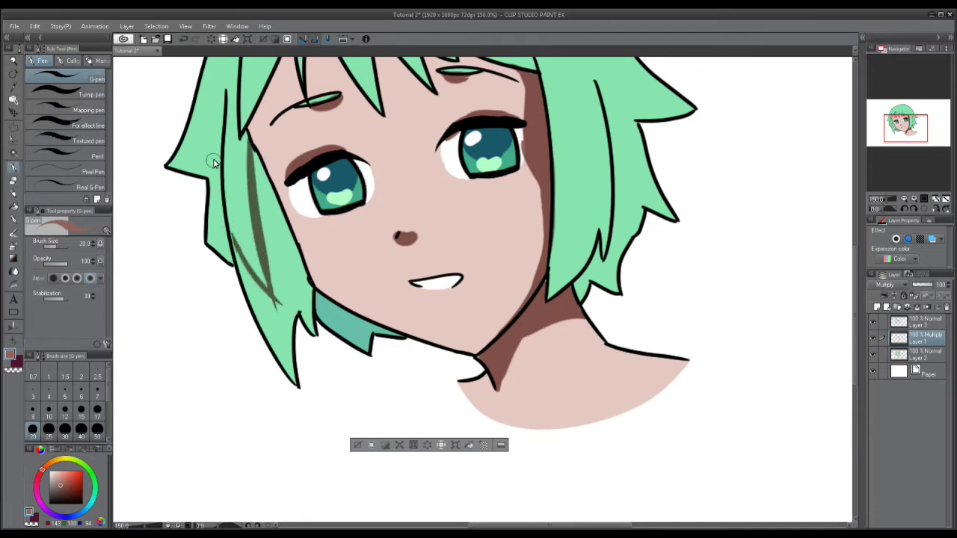
# Fill the outlined shadows on the left hair locks and the inner hair below the jaw, using a fill that refers to other layers
pyautogui.click(13, 206)
pyautogui.click(276, 299)
pyautogui.moveTo(275, 295); pyautogui.dragTo(281, 307)
pyautogui.hotkey('ctrl', 'z')
pyautogui.click(87, 100)
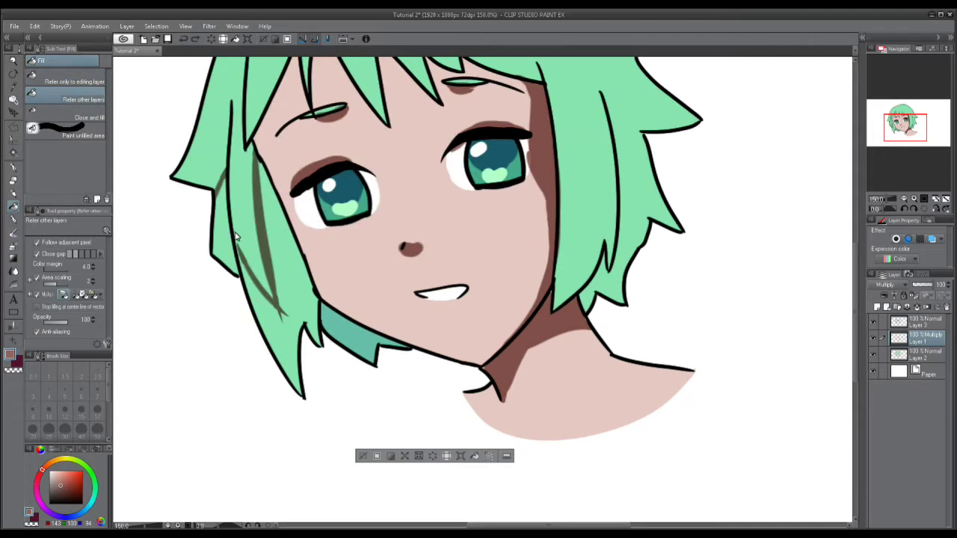
pyautogui.click(224, 233)
pyautogui.click(302, 291)
pyautogui.click(357, 332)
pyautogui.moveTo(357, 331); pyautogui.dragTo(328, 361)
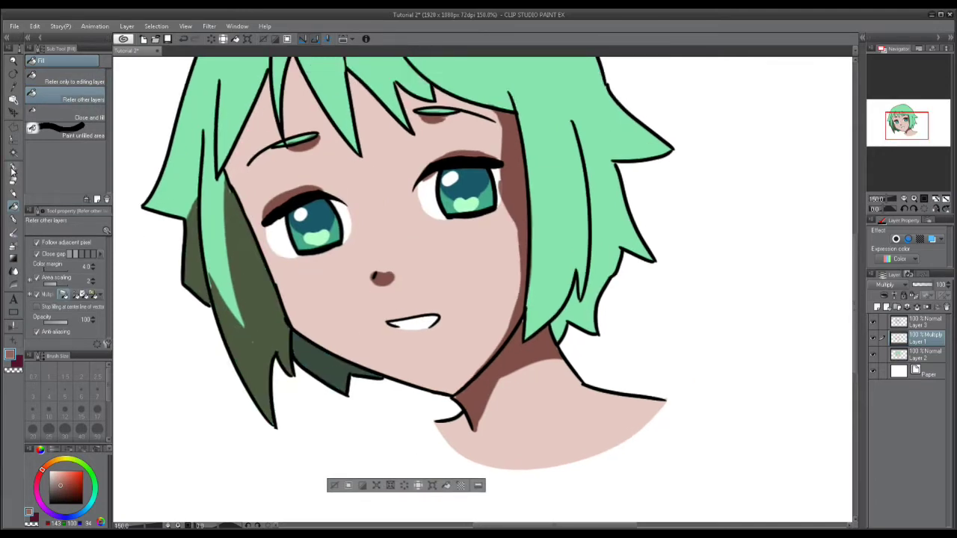
# Outline the shadow boundaries on the side lock and back hair at the right of the face with the G-pen
pyautogui.click(13, 169)
pyautogui.scroll(2, 429, 286)
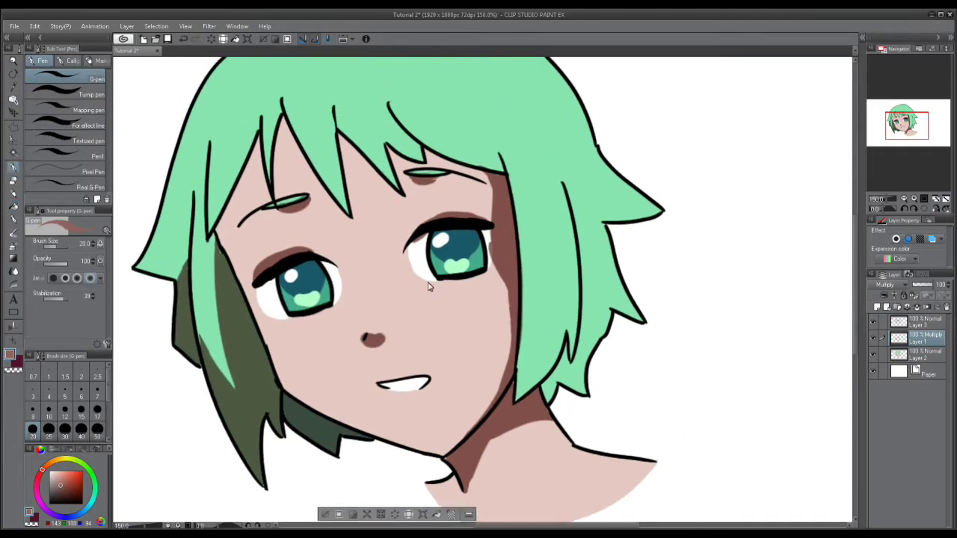
pyautogui.moveTo(428, 287); pyautogui.dragTo(407, 296)
pyautogui.moveTo(488, 180)
pyautogui.mouseDown()
pyautogui.moveTo(525, 340)
pyautogui.moveTo(551, 274)
pyautogui.mouseUp()
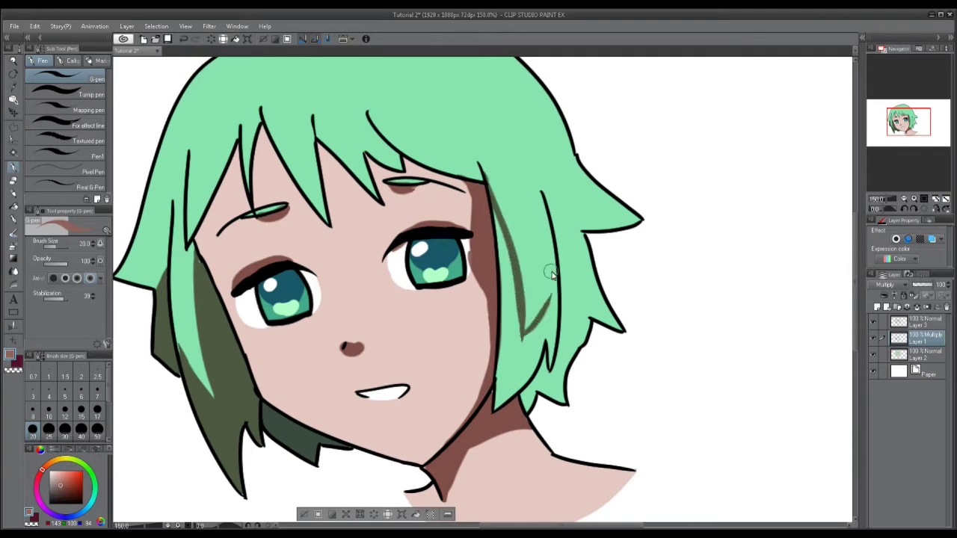
pyautogui.moveTo(587, 238); pyautogui.dragTo(553, 243)
pyautogui.press('c')
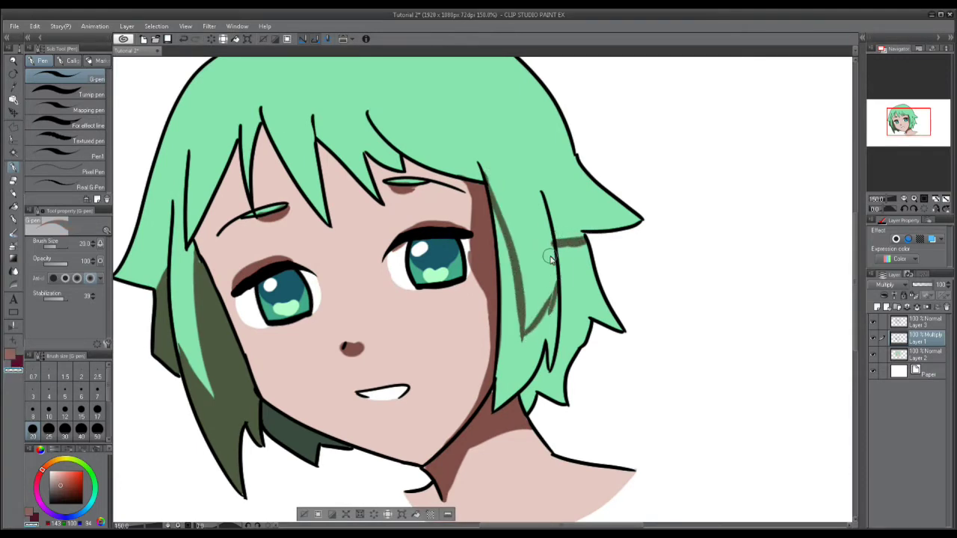
pyautogui.press('c')
# Fill the outlined shadow areas on the right side lock and the back hair
pyautogui.press('g')
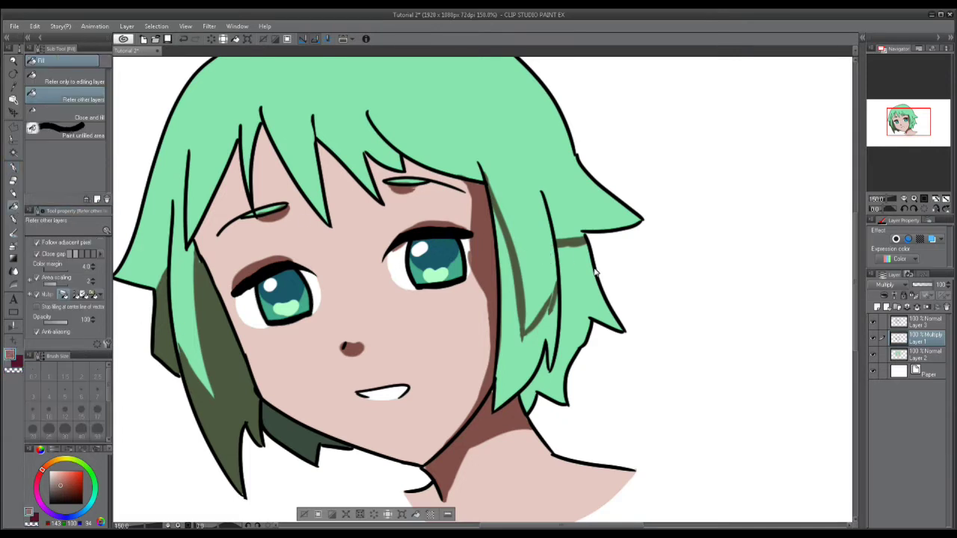
pyautogui.click(575, 306)
pyautogui.click(550, 324)
pyautogui.moveTo(399, 344); pyautogui.dragTo(412, 353)
# Paint G-pen shadows along the edges of the bangs and a small one at the notch on top of the head
pyautogui.click(14, 168)
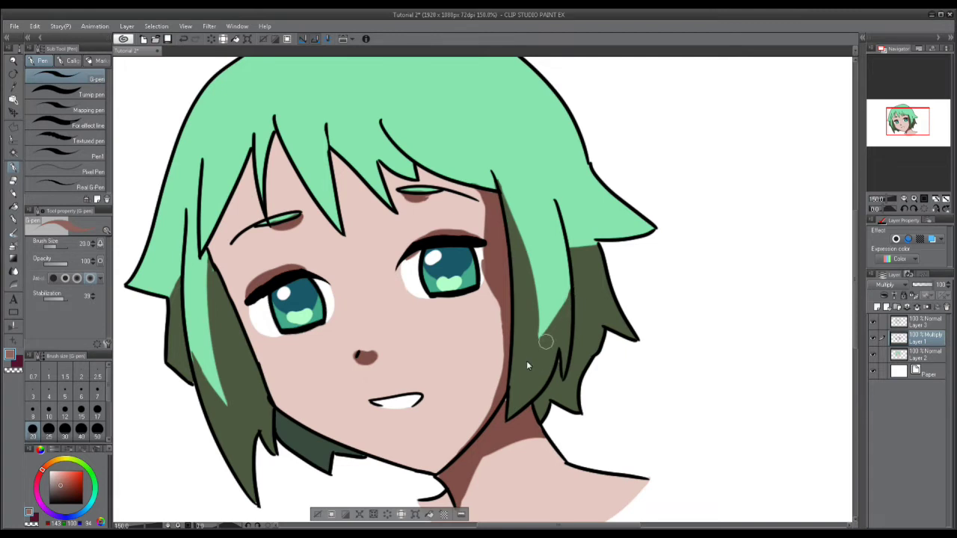
pyautogui.moveTo(499, 249); pyautogui.dragTo(523, 284)
pyautogui.moveTo(348, 160)
pyautogui.mouseDown()
pyautogui.moveTo(396, 225)
pyautogui.moveTo(372, 197)
pyautogui.mouseUp()
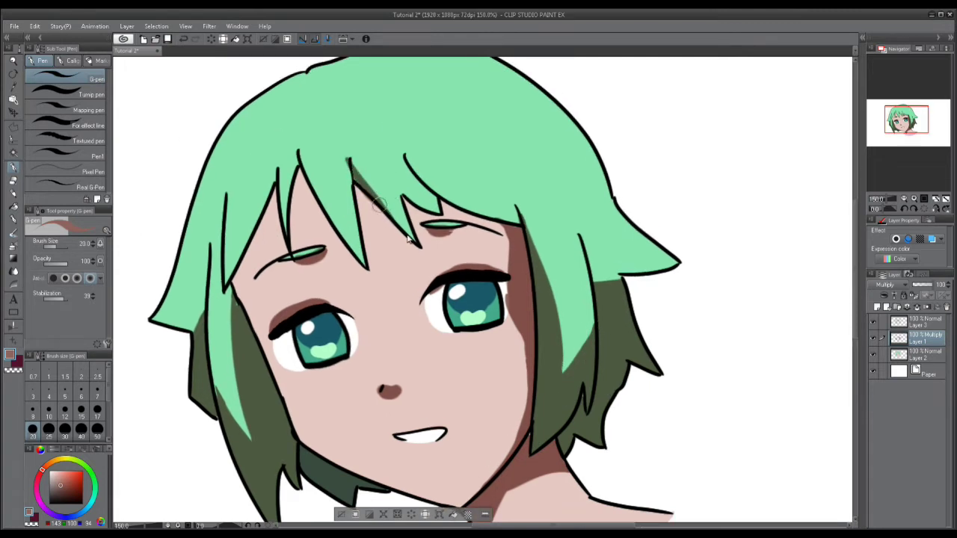
pyautogui.moveTo(348, 157); pyautogui.dragTo(367, 265)
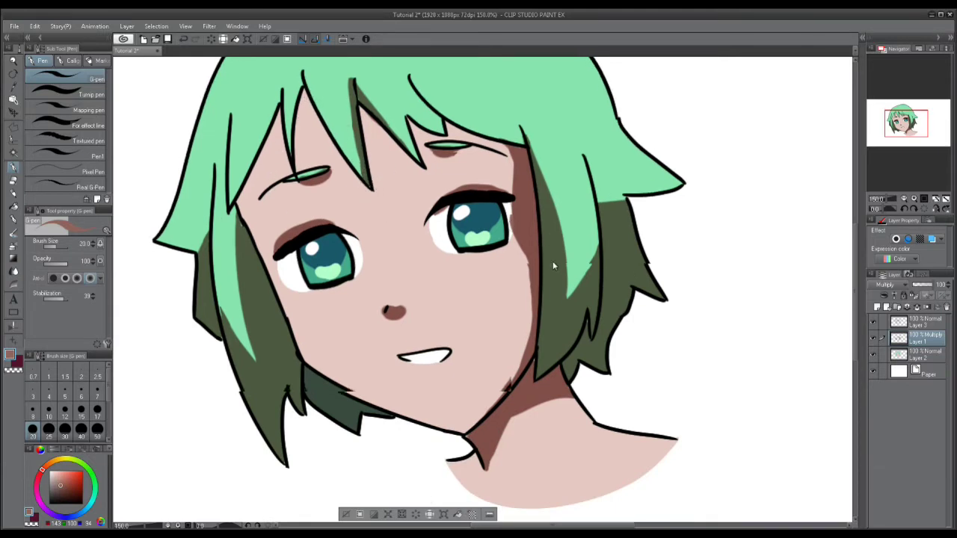
pyautogui.moveTo(553, 266); pyautogui.dragTo(551, 247)
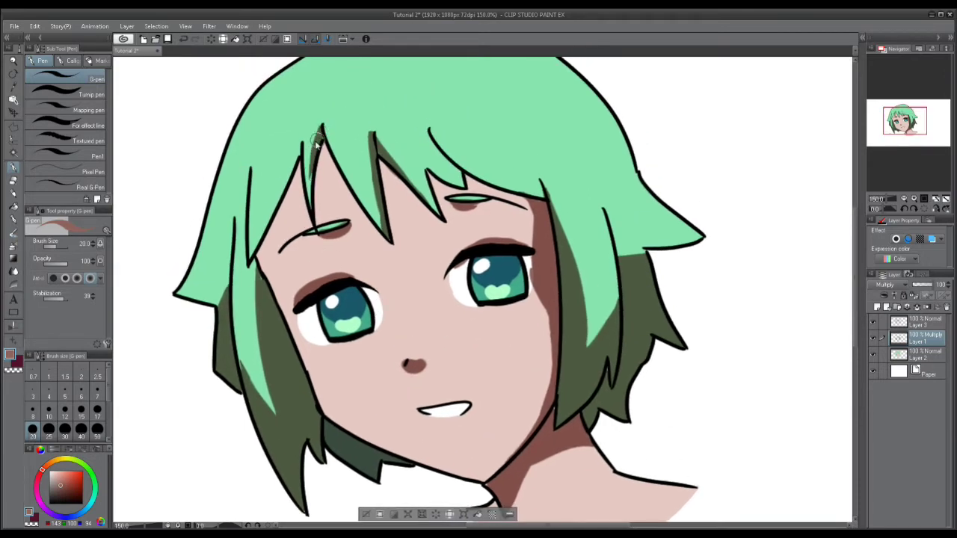
pyautogui.moveTo(301, 146); pyautogui.dragTo(271, 206)
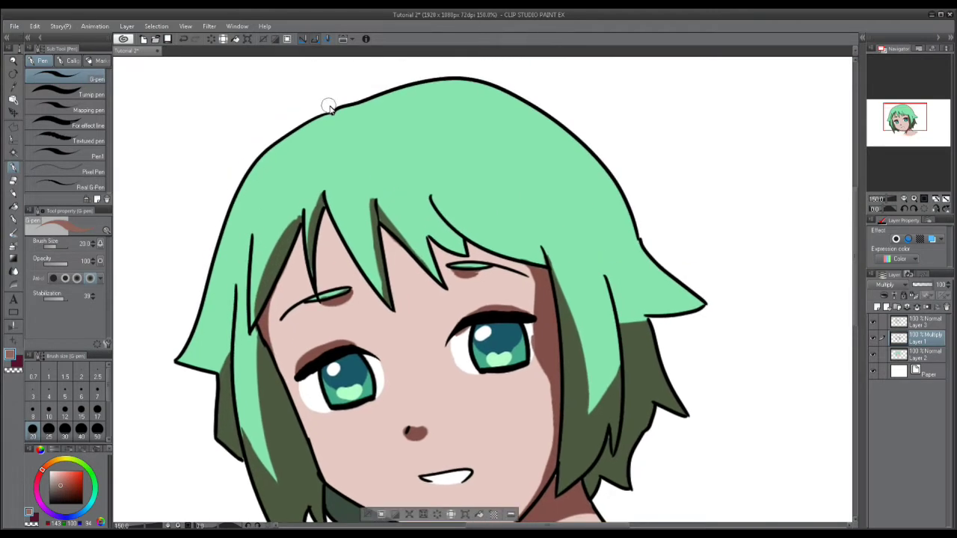
pyautogui.moveTo(331, 103); pyautogui.dragTo(338, 112)
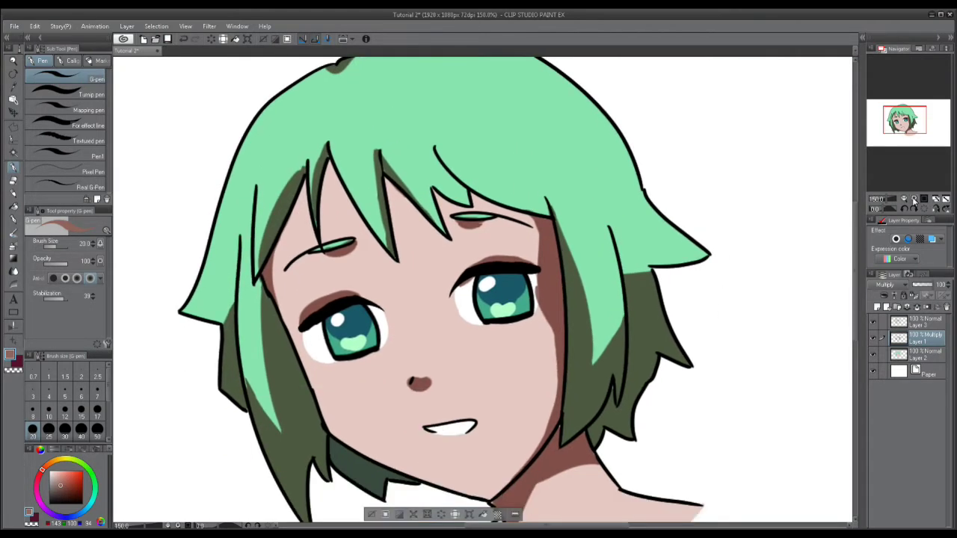
# Lower the Multiply shading layer's opacity to 31% and check the softened shadows across the portrait
pyautogui.click(903, 199)
pyautogui.click(902, 199)
pyautogui.moveTo(676, 302); pyautogui.dragTo(638, 270)
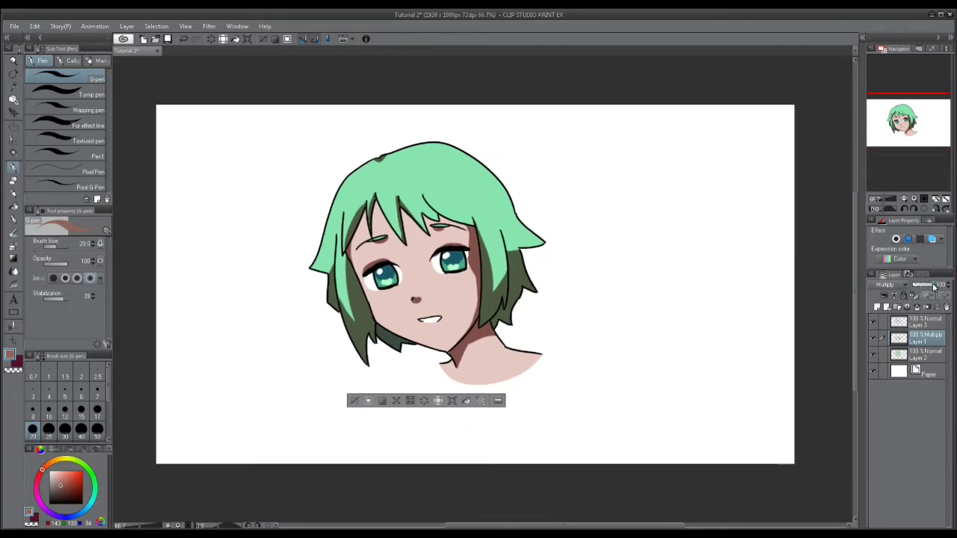
pyautogui.moveTo(932, 290); pyautogui.dragTo(911, 294)
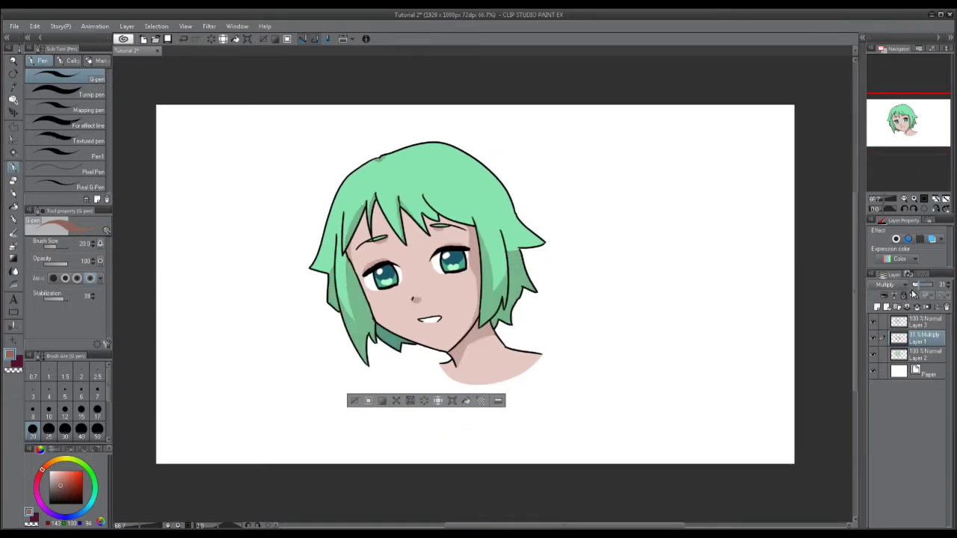
pyautogui.click(913, 200)
pyautogui.moveTo(633, 249); pyautogui.dragTo(656, 267)
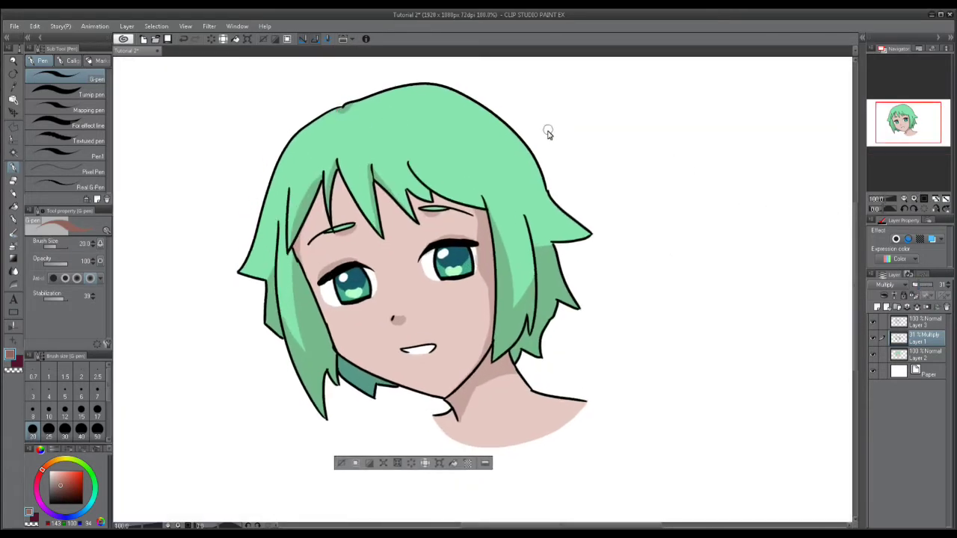
pyautogui.moveTo(562, 154); pyautogui.dragTo(575, 147)
# Restore the Multiply shading layer's opacity to 100%
pyautogui.moveTo(921, 287); pyautogui.dragTo(943, 290)
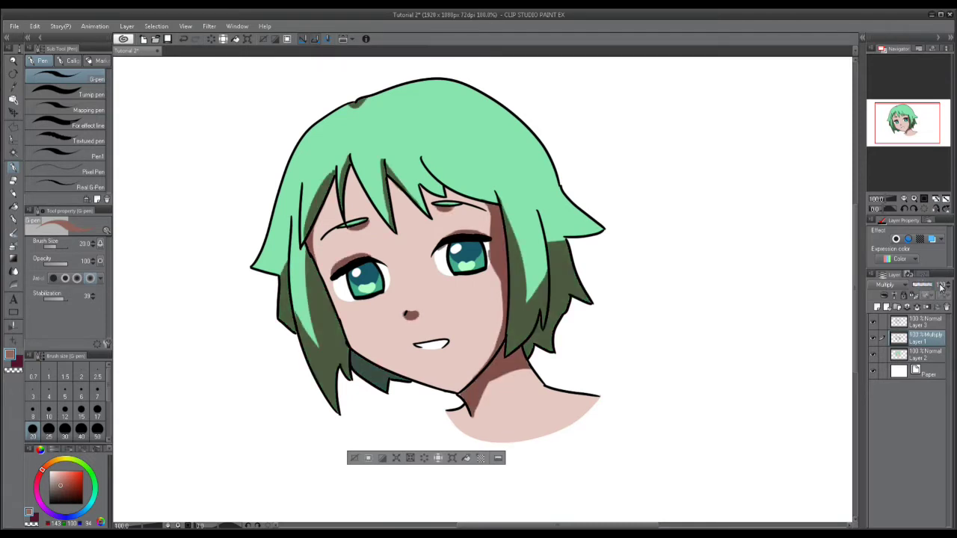
pyautogui.moveTo(460, 341); pyautogui.dragTo(469, 343)
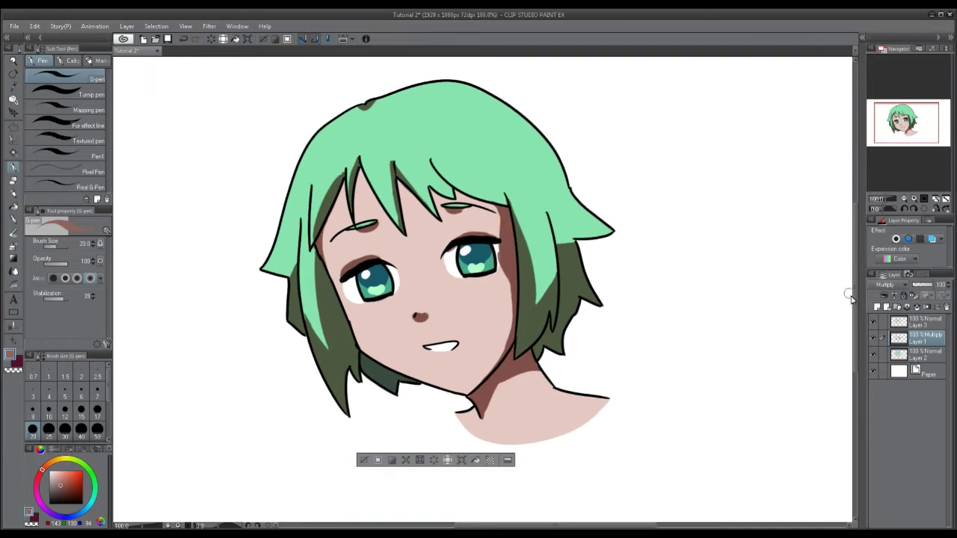
pyautogui.moveTo(560, 357); pyautogui.dragTo(569, 370)
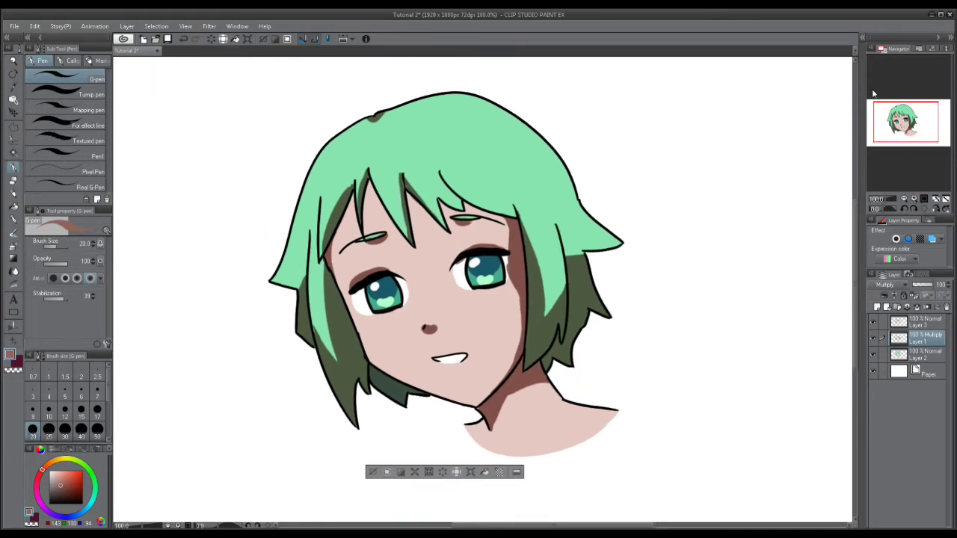
# Choose a muted blue-violet drawing colour and apply it to the Multiply shading layer with the Layer Color effect
pyautogui.moveTo(557, 300); pyautogui.dragTo(536, 287)
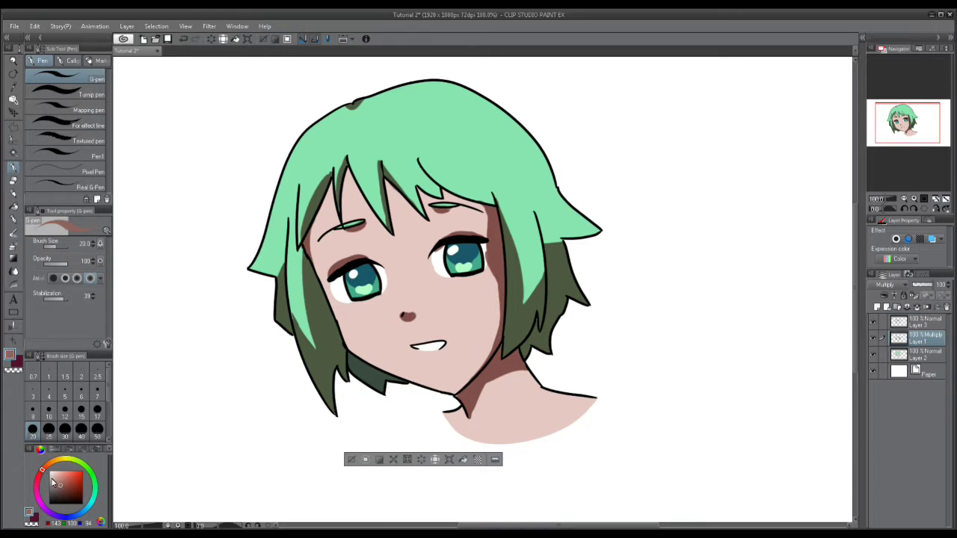
pyautogui.click(69, 515)
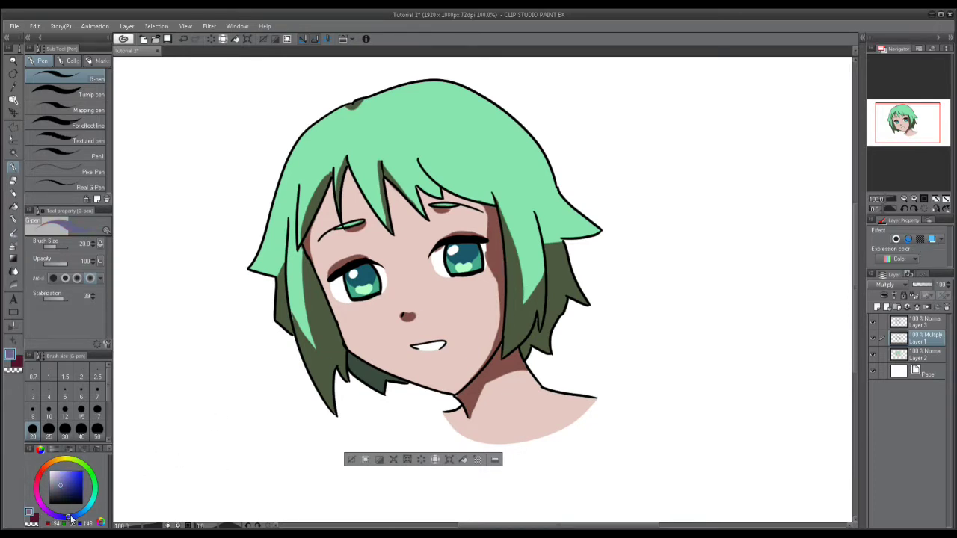
pyautogui.click(932, 240)
pyautogui.click(939, 250)
pyautogui.click(939, 261)
pyautogui.moveTo(908, 124); pyautogui.dragTo(906, 125)
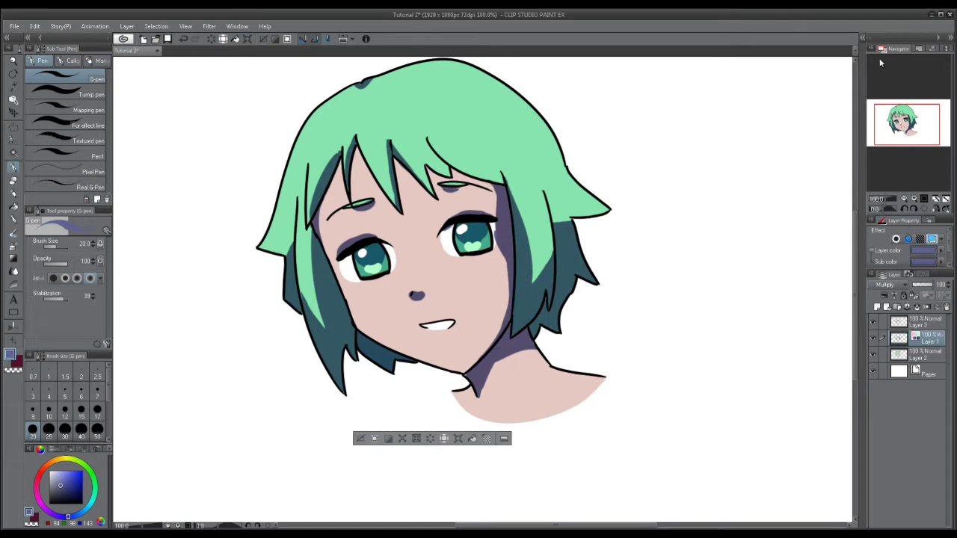
# Open the colour-pattern Background materials and place the Sunset glow 01 image behind the character
pyautogui.click(861, 37)
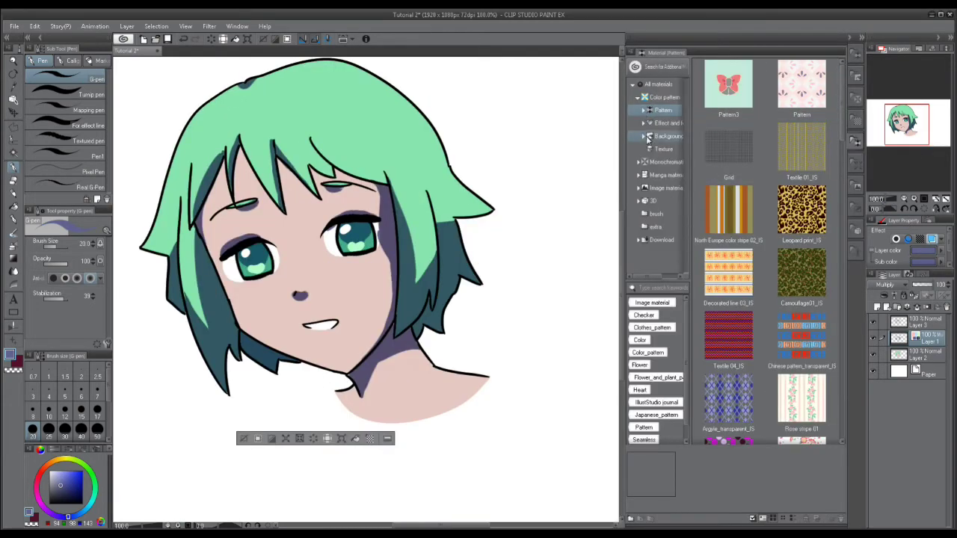
pyautogui.click(648, 138)
pyautogui.moveTo(842, 117); pyautogui.dragTo(836, 234)
pyautogui.click(728, 337)
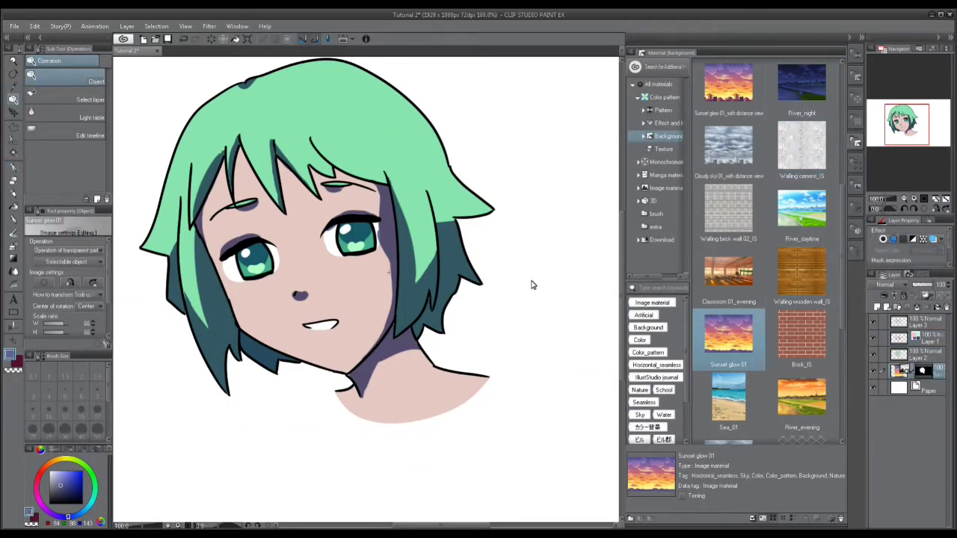
# Undo the masked sunset background and clear the character's selection
pyautogui.moveTo(417, 285); pyautogui.dragTo(434, 291)
pyautogui.hotkey('ctrl', 'z')
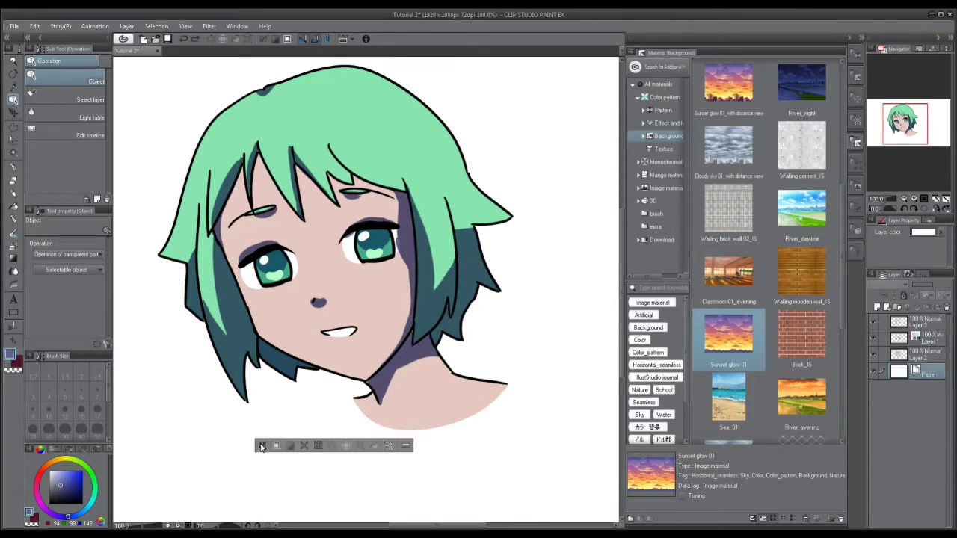
pyautogui.click(261, 446)
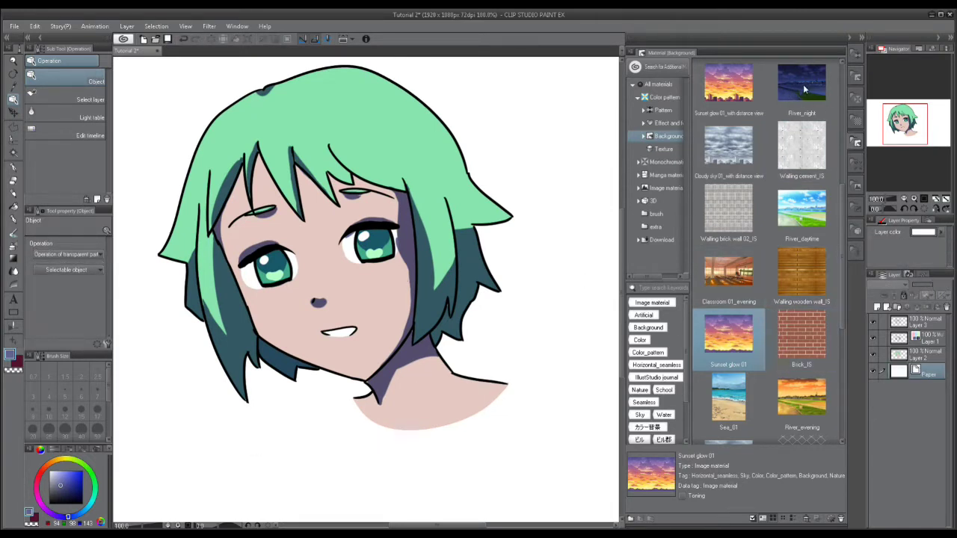
# Place Sunset glow 01 behind the character and toggle the shading layer's Layer Color effect to compare the shadows
pyautogui.click(932, 341)
pyautogui.click(932, 240)
pyautogui.click(932, 240)
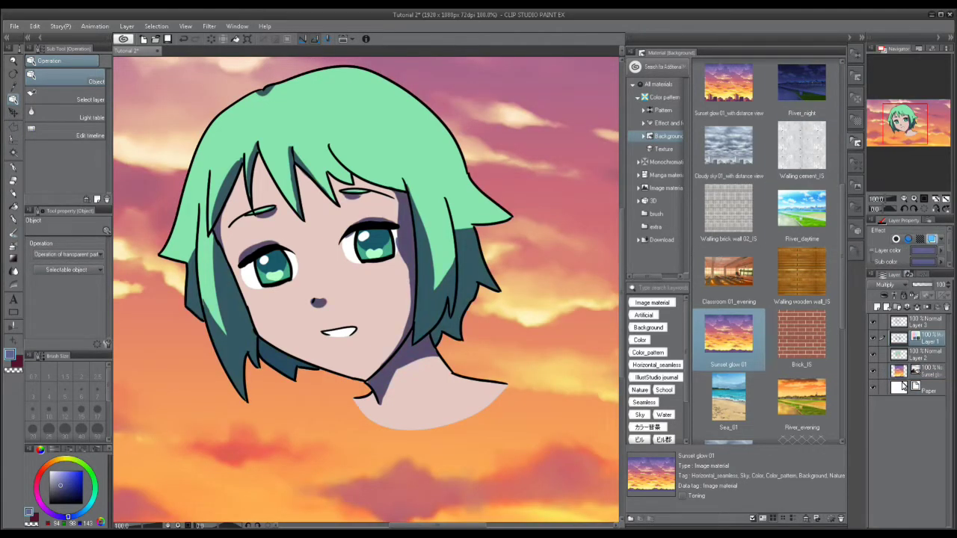
# Hide the sunset background, place the River_night image behind the character and close the material library
pyautogui.click(873, 372)
pyautogui.click(801, 84)
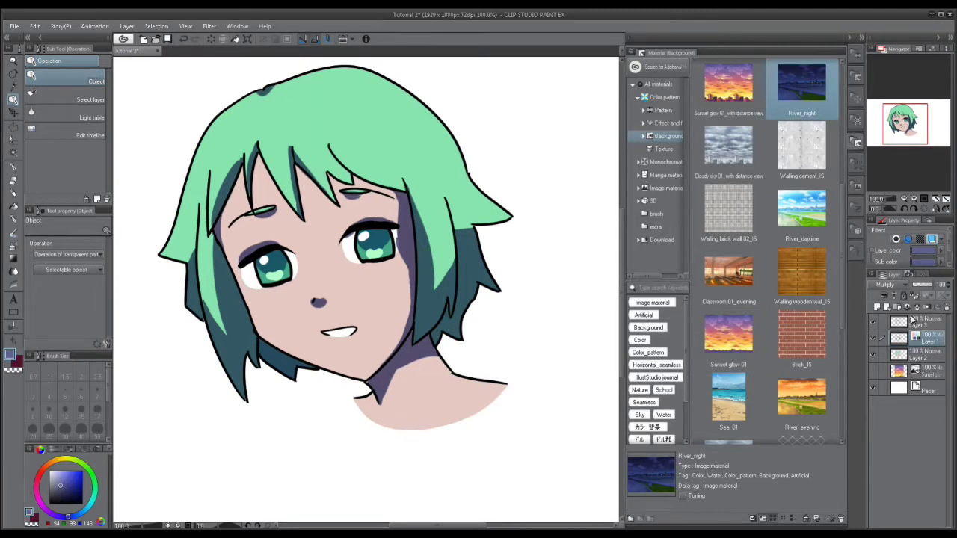
pyautogui.moveTo(692, 245); pyautogui.dragTo(434, 305)
pyautogui.scroll(3, 449, 339)
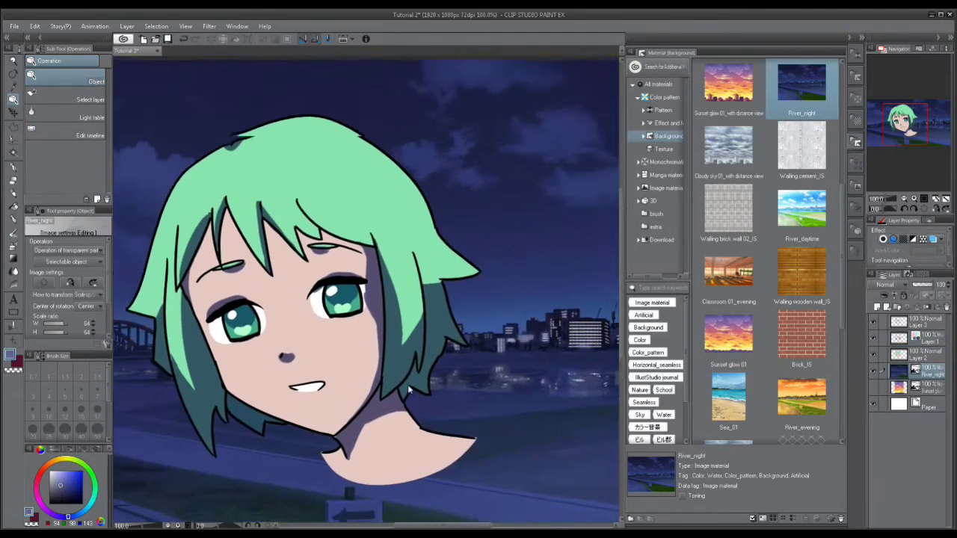
pyautogui.moveTo(428, 369); pyautogui.dragTo(502, 386)
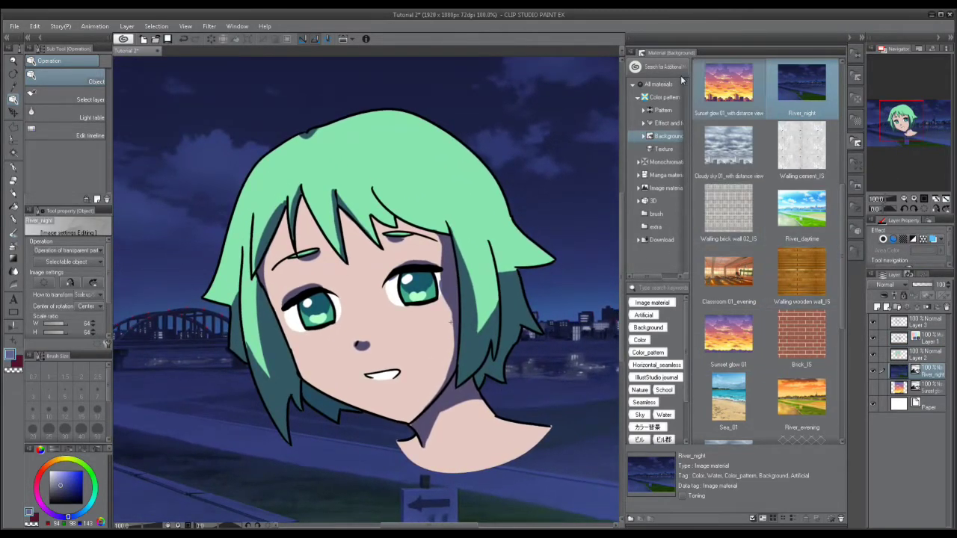
pyautogui.click(857, 39)
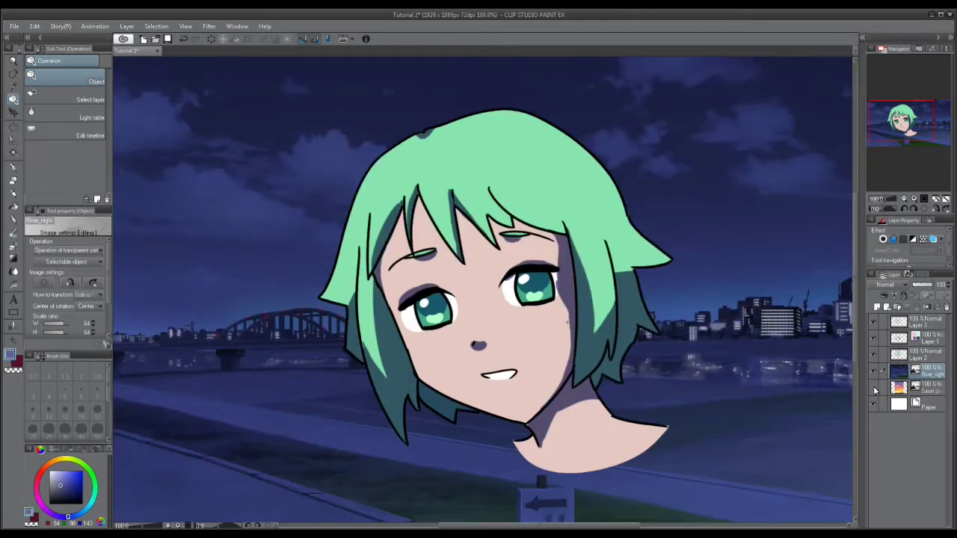
# Turn off the shading layer's Layer Color effect, compare it against the sunset, and leave both backgrounds hidden
pyautogui.click(873, 369)
pyautogui.click(921, 338)
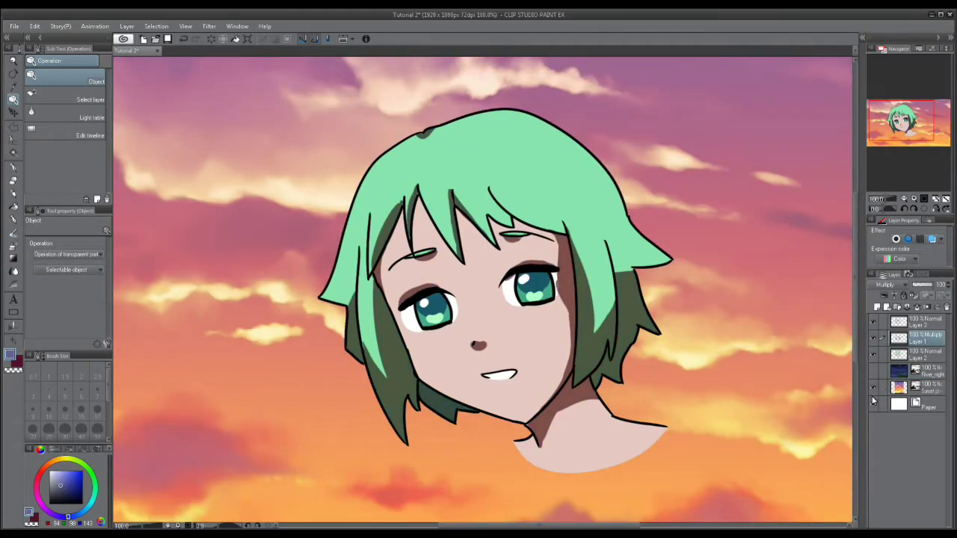
pyautogui.click(873, 387)
# Try a blue-violet G-pen stroke above the eye on the right side of the face and undo it
pyautogui.click(902, 206)
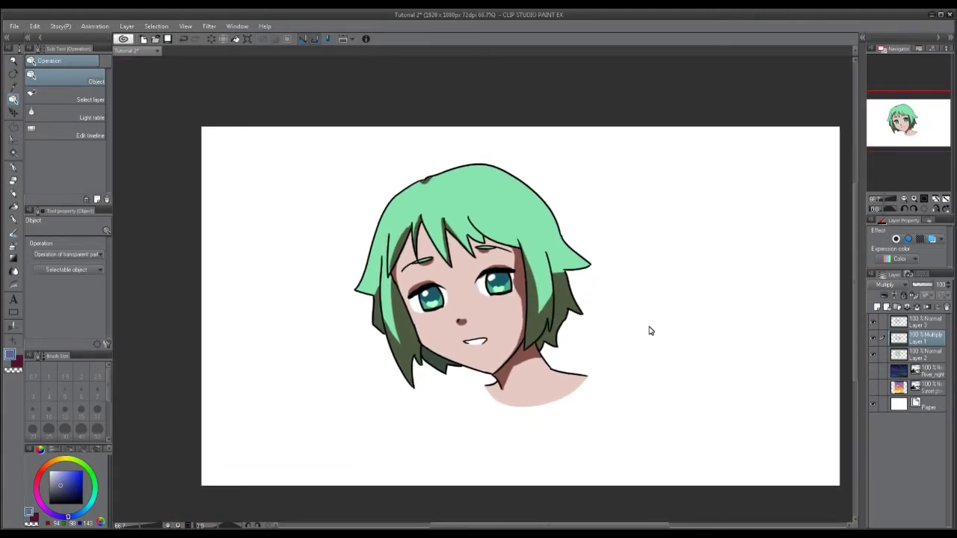
pyautogui.click(913, 199)
pyautogui.click(913, 199)
pyautogui.moveTo(569, 269); pyautogui.dragTo(530, 239)
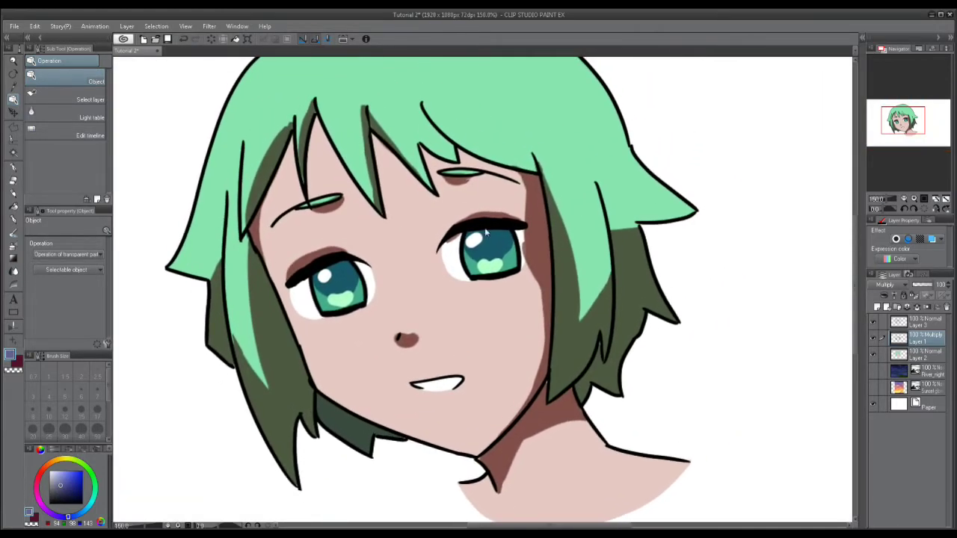
pyautogui.press('p')
pyautogui.moveTo(465, 208); pyautogui.dragTo(521, 222)
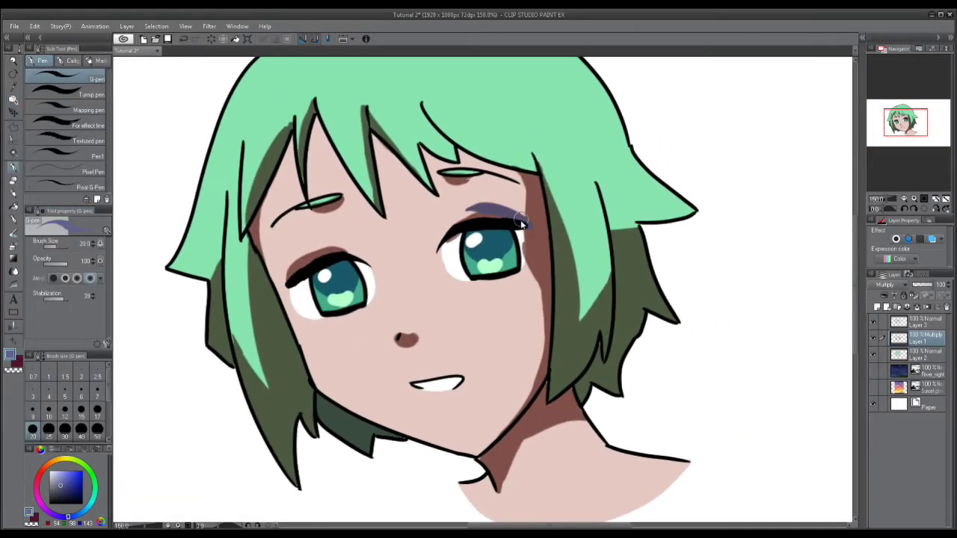
pyautogui.hotkey('ctrl', 'z')
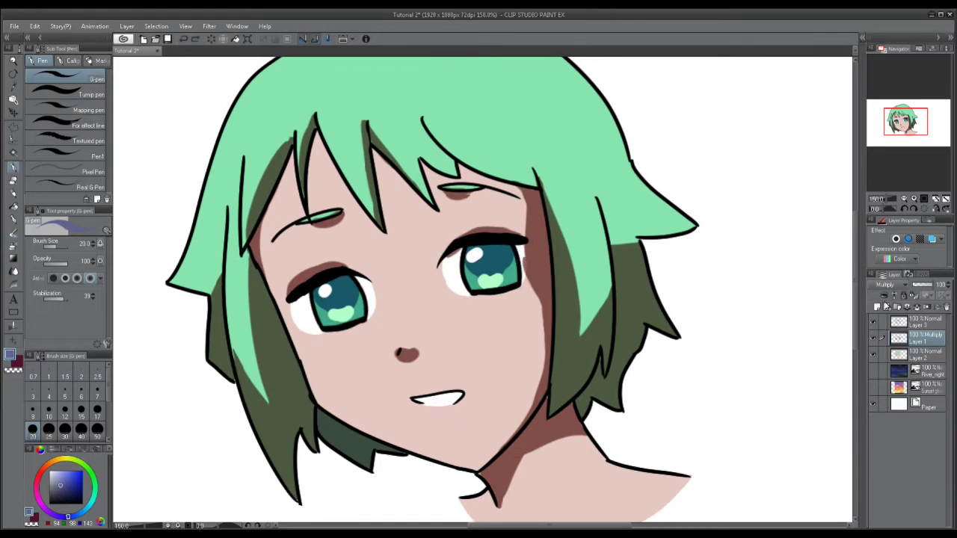
# Toggle the Multiply shading layer's visibility to compare with the flat colours, and leave it hidden
pyautogui.click(873, 339)
pyautogui.click(913, 358)
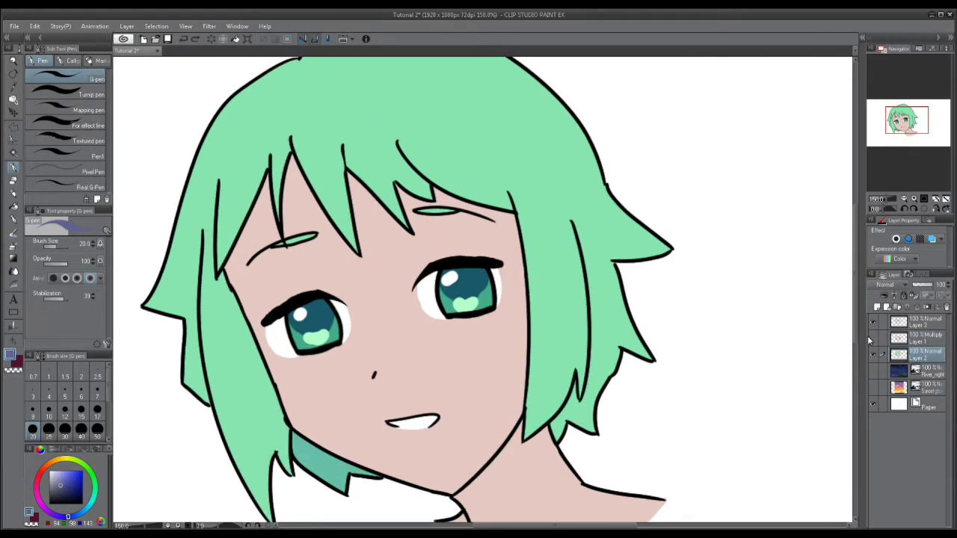
pyautogui.click(906, 340)
pyautogui.click(872, 340)
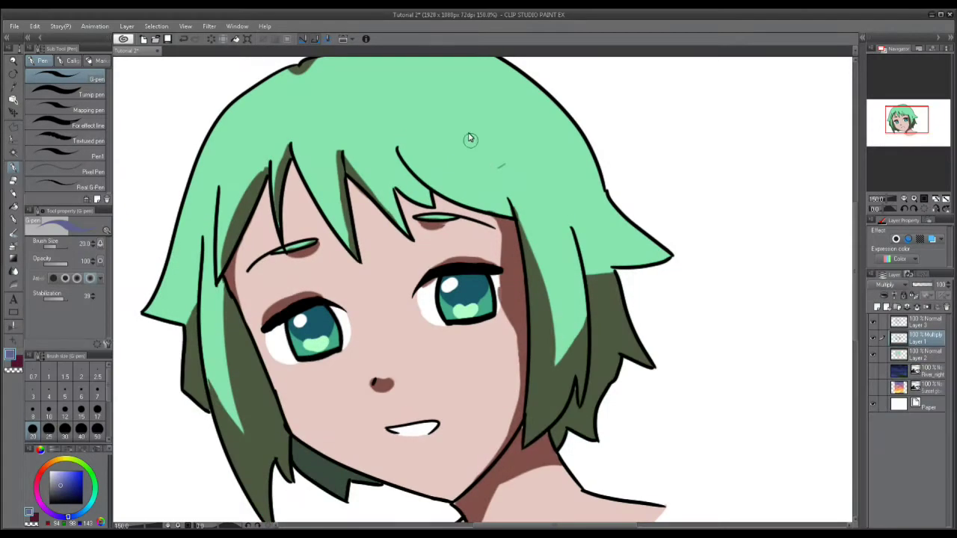
pyautogui.moveTo(648, 348); pyautogui.dragTo(654, 343)
pyautogui.click(873, 339)
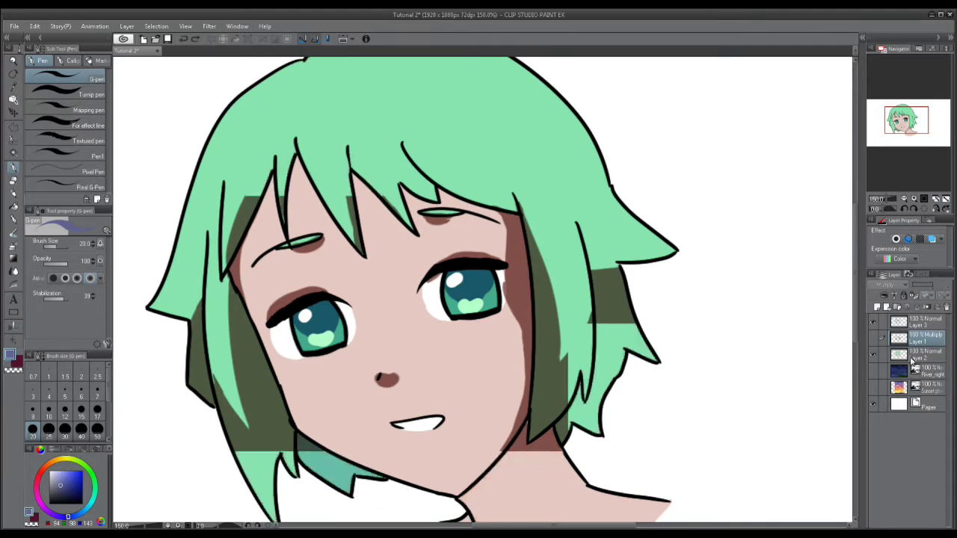
# Duplicate the flat colour layer, Layer 2
pyautogui.click(927, 359)
pyautogui.rightClick(932, 364)
pyautogui.moveTo(887, 225)
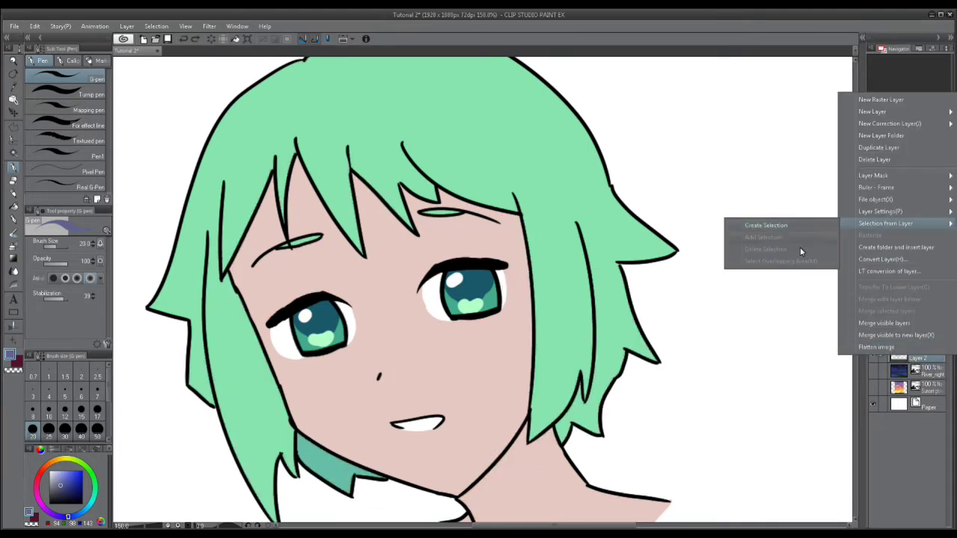
pyautogui.rightClick(921, 363)
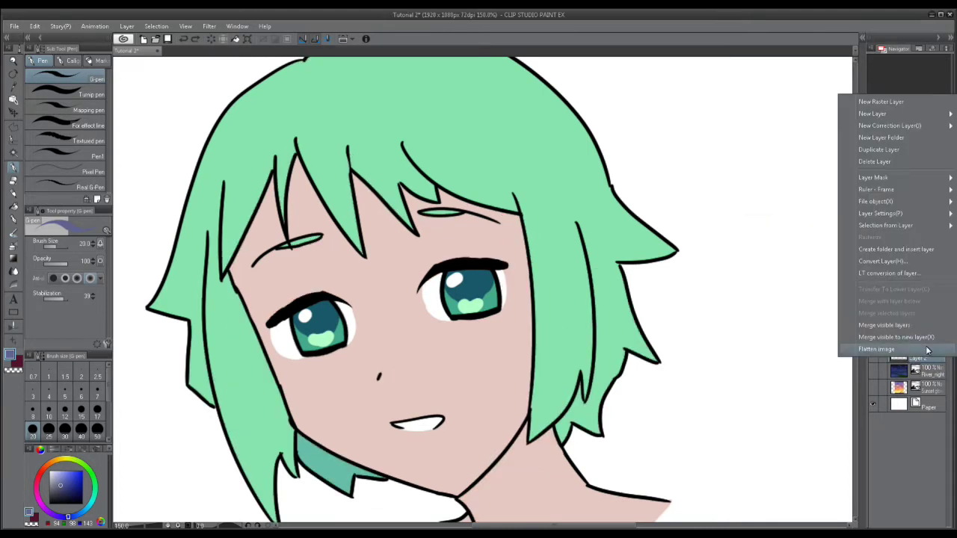
pyautogui.click(876, 151)
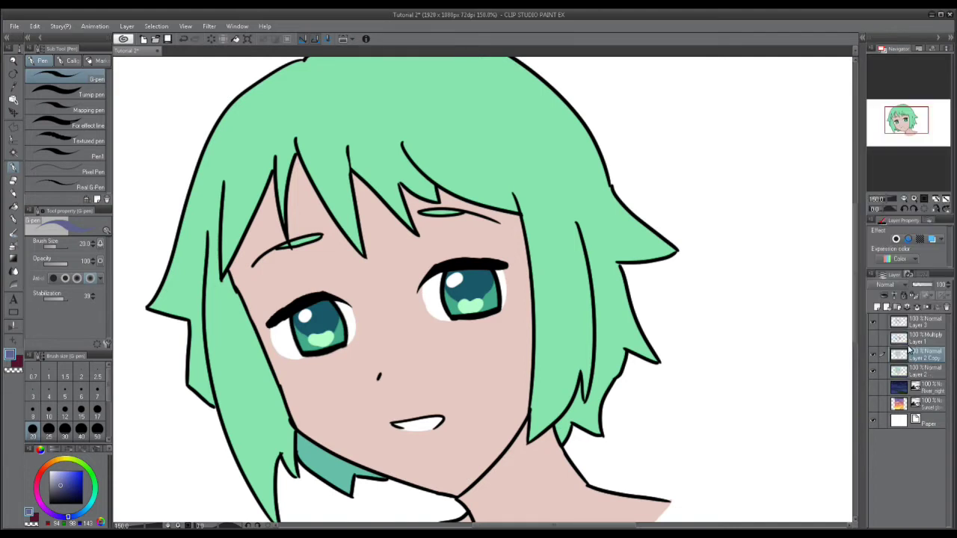
# Darken the duplicated colour layer with Hue/Saturation/Luminosity, using saturation 10 and luminosity -63
pyautogui.click(35, 26)
pyautogui.moveTo(152, 234)
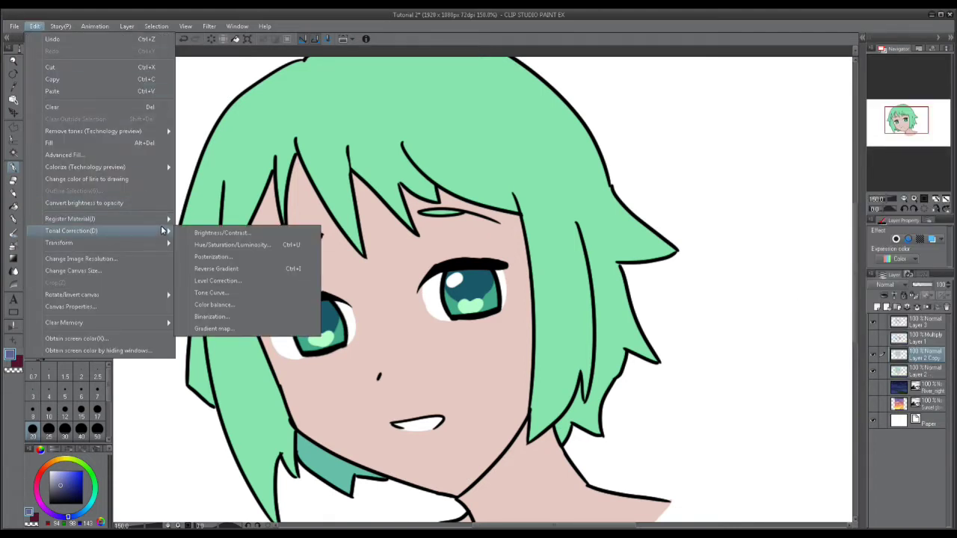
pyautogui.click(254, 244)
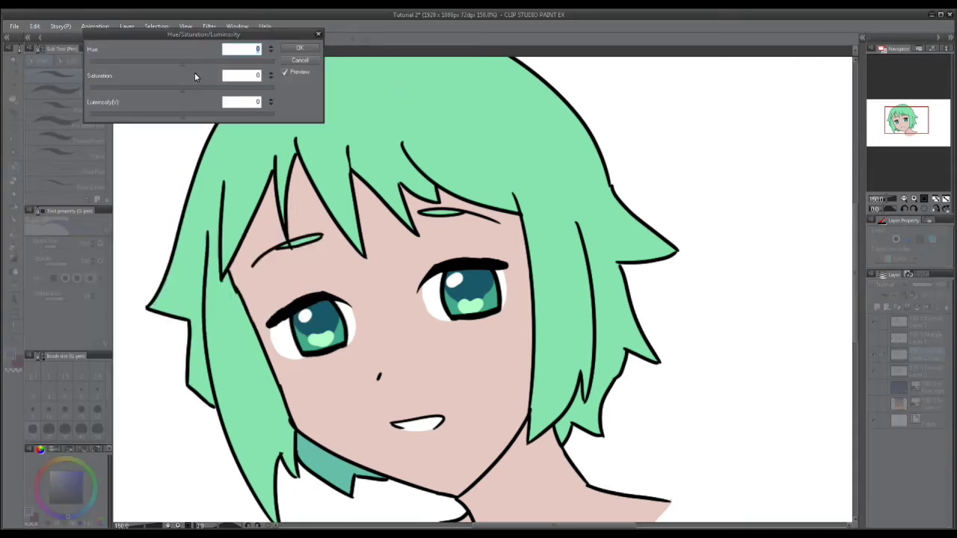
pyautogui.click(126, 117)
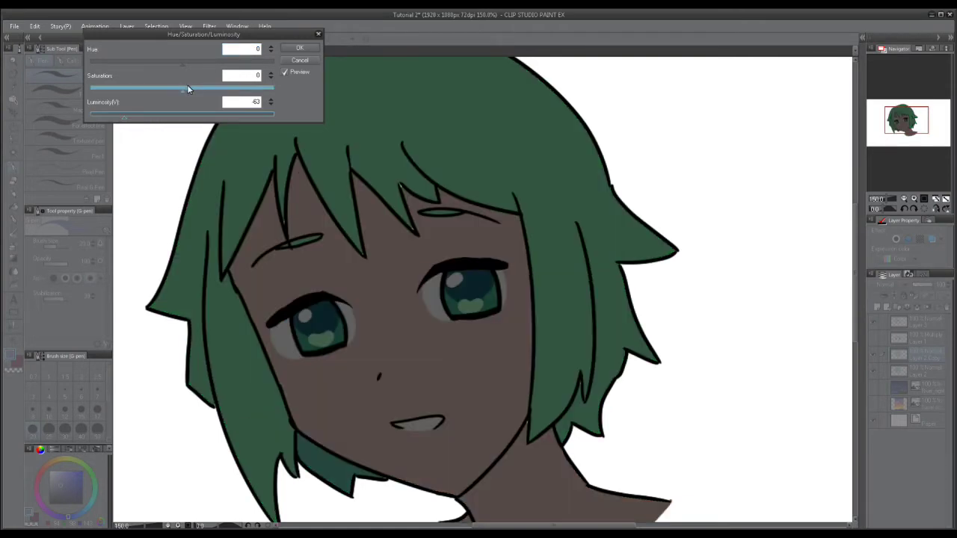
pyautogui.click(193, 89)
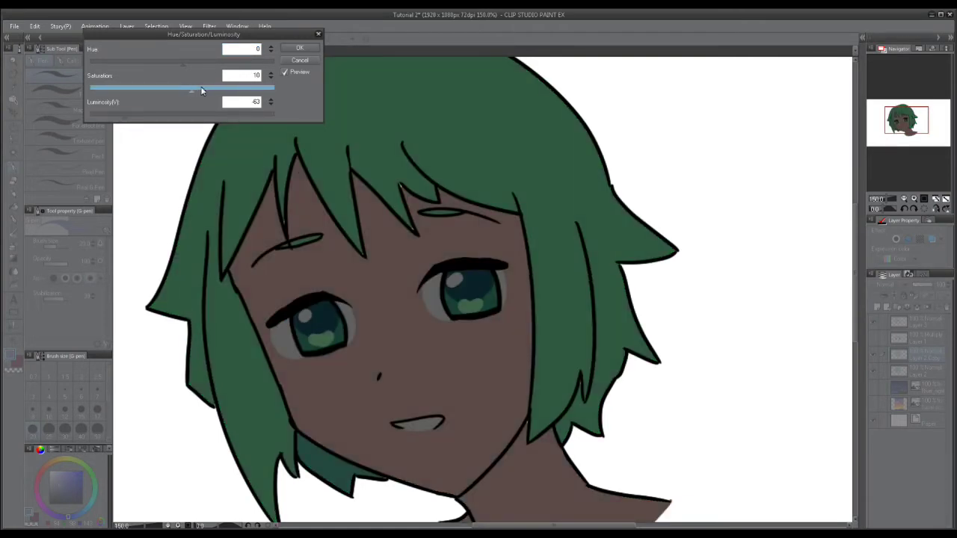
pyautogui.click(301, 48)
# Erase the dark copy with the G-pen in transparent colour along the hair's upper-left outer edge, down to the side tip
pyautogui.scroll(1, 676, 249)
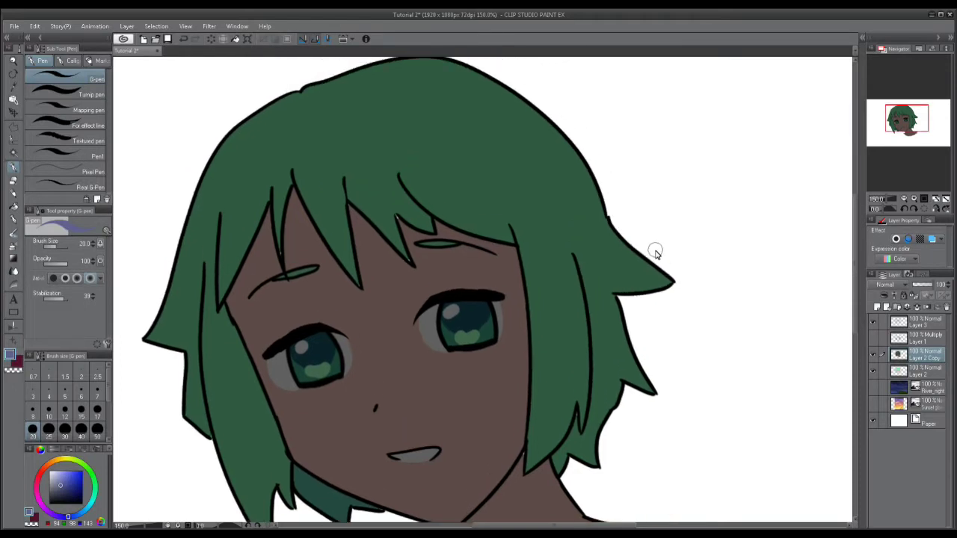
pyautogui.scroll(-3, 703, 263)
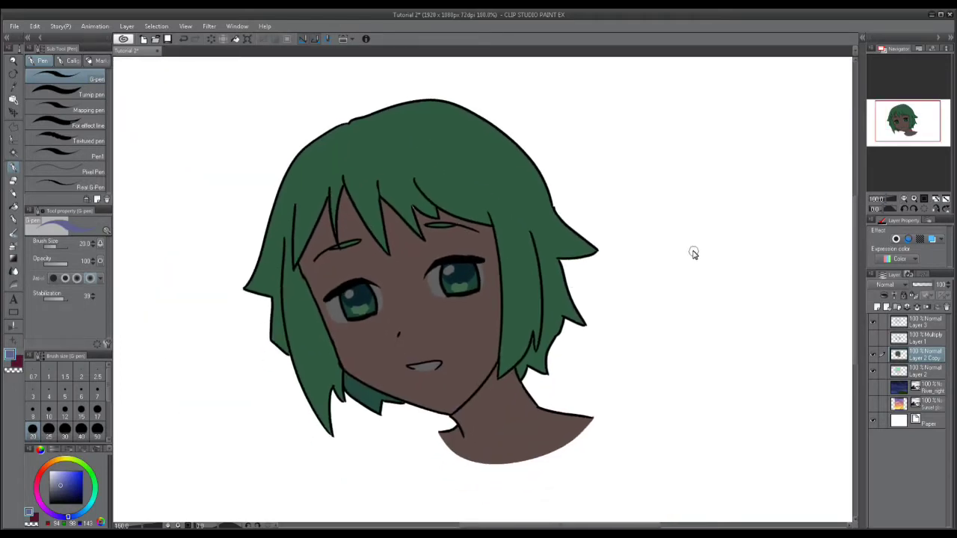
pyautogui.moveTo(303, 332); pyautogui.dragTo(279, 337)
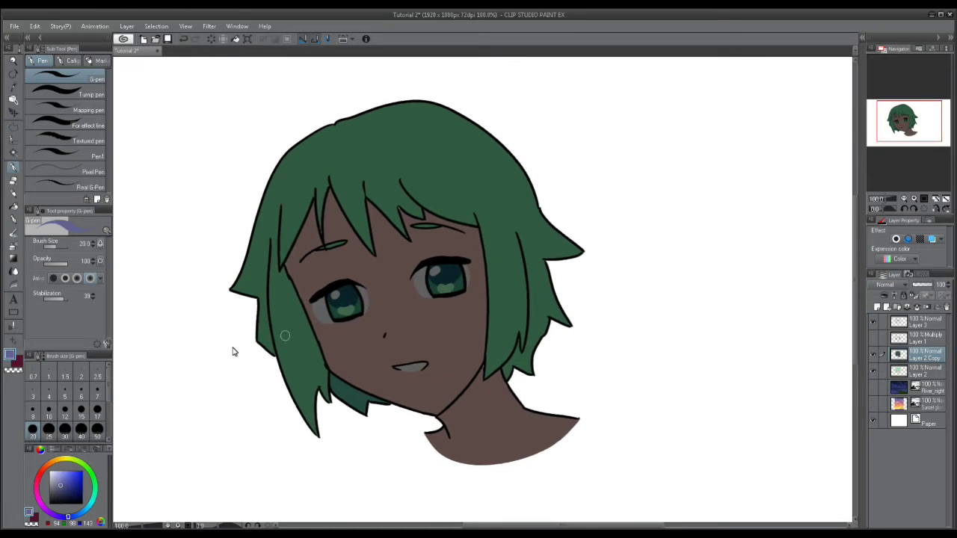
pyautogui.click(17, 370)
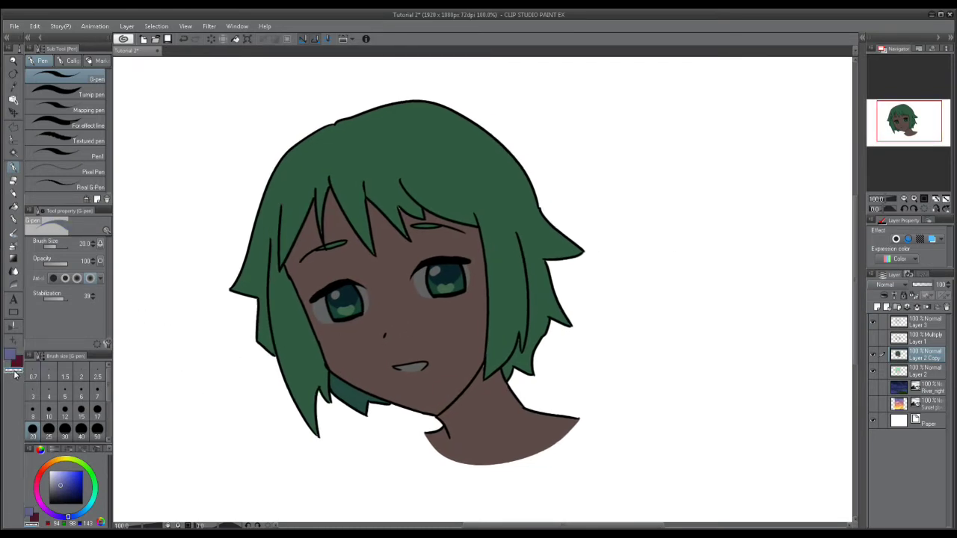
pyautogui.moveTo(306, 209); pyautogui.dragTo(310, 221)
pyautogui.click(913, 199)
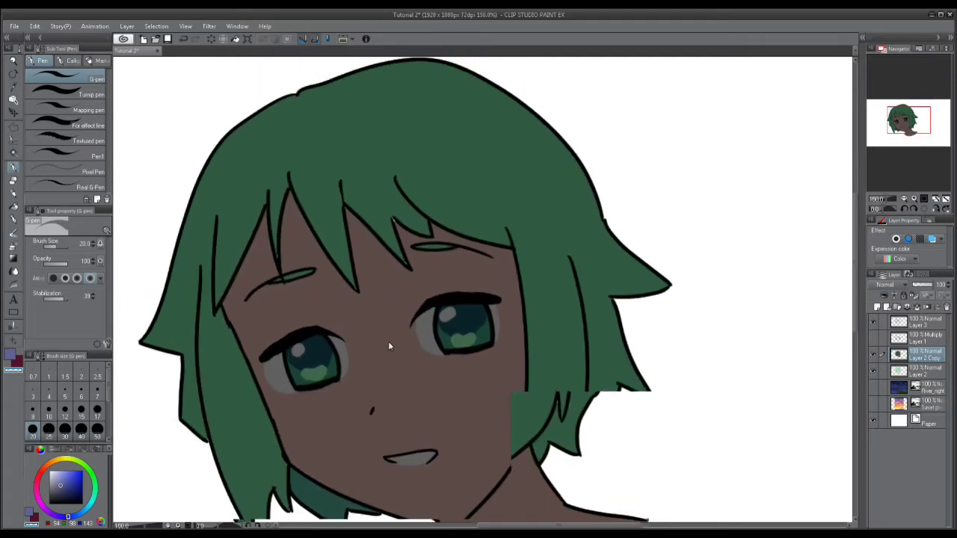
pyautogui.moveTo(329, 146); pyautogui.dragTo(348, 169)
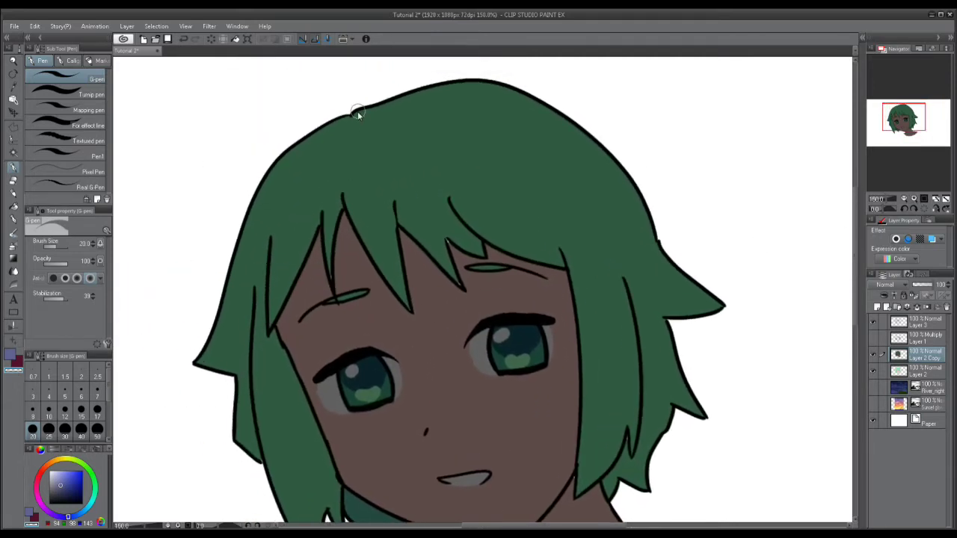
pyautogui.moveTo(346, 120)
pyautogui.mouseDown()
pyautogui.moveTo(248, 200)
pyautogui.moveTo(221, 320)
pyautogui.mouseUp()
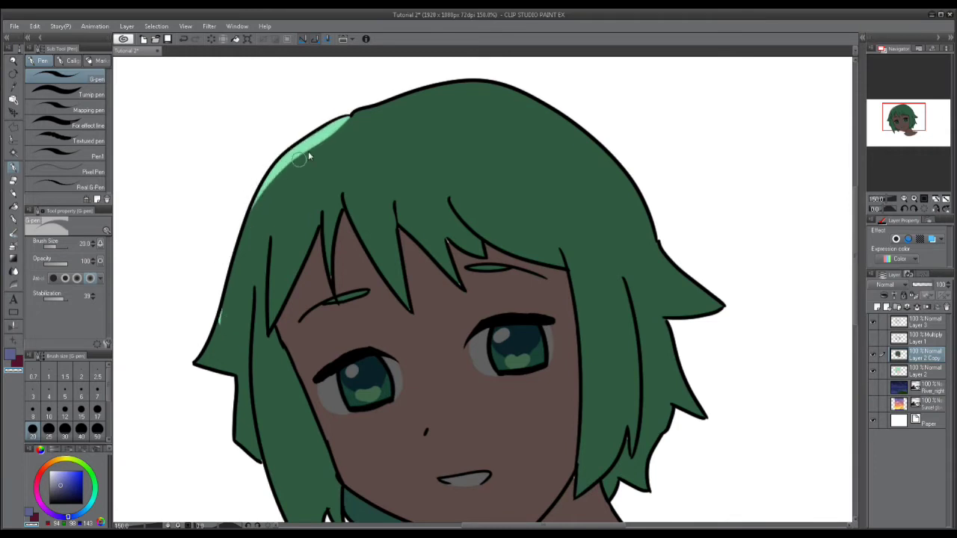
pyautogui.moveTo(292, 168)
pyautogui.mouseDown()
pyautogui.moveTo(213, 329)
pyautogui.moveTo(239, 232)
pyautogui.moveTo(223, 308)
pyautogui.moveTo(189, 344)
pyautogui.moveTo(222, 273)
pyautogui.moveTo(216, 330)
pyautogui.moveTo(206, 353)
pyautogui.mouseUp()
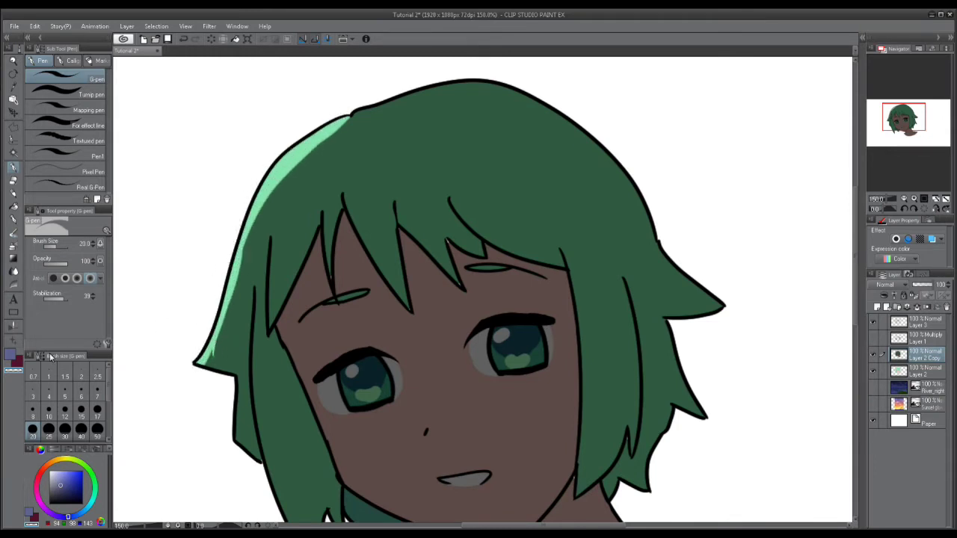
# Erase a wide lit rim from the dark copy along the hair's crown and right outer edge to the flick, using transparent colour at brush size 50
pyautogui.keyDown('alt'); pyautogui.click(230, 337); pyautogui.keyUp('alt')
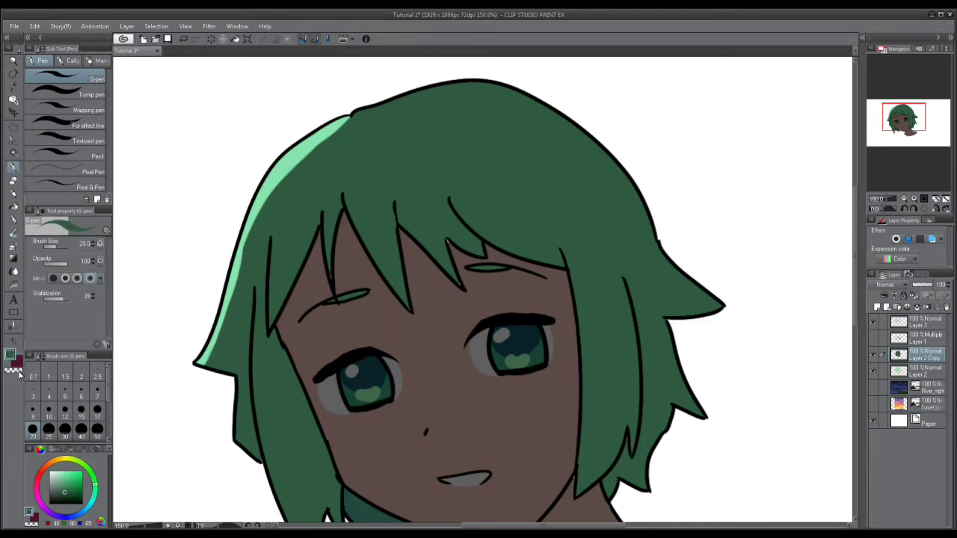
pyautogui.click(96, 429)
pyautogui.moveTo(656, 222); pyautogui.dragTo(568, 240)
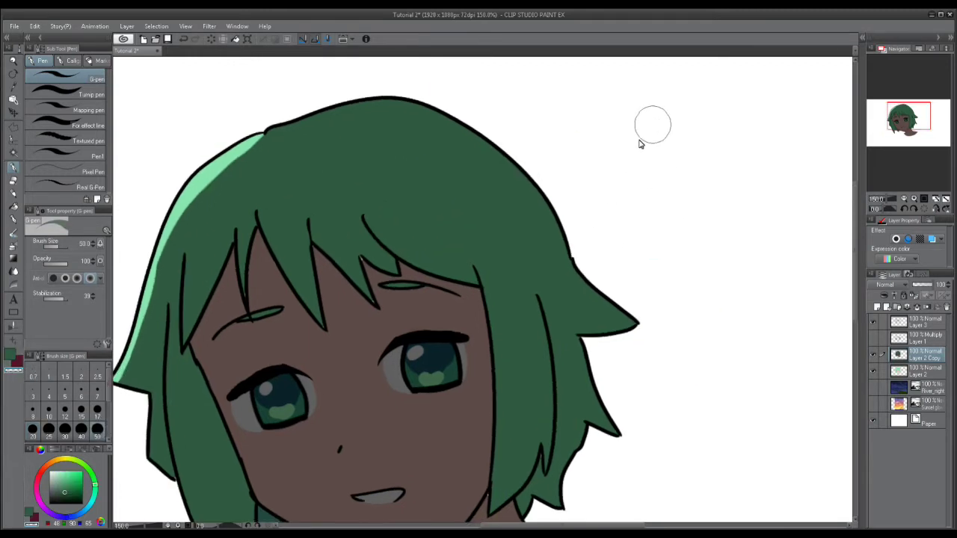
pyautogui.moveTo(263, 130)
pyautogui.mouseDown()
pyautogui.moveTo(491, 160)
pyautogui.moveTo(569, 248)
pyautogui.mouseUp()
pyautogui.moveTo(367, 98); pyautogui.dragTo(472, 139)
pyautogui.moveTo(276, 123)
pyautogui.mouseDown()
pyautogui.moveTo(433, 137)
pyautogui.moveTo(598, 284)
pyautogui.mouseUp()
# Erase thin highlights along the side locks and two fringe strands with the transparent G-pen at brush size 17
pyautogui.moveTo(571, 245)
pyautogui.mouseDown()
pyautogui.moveTo(541, 159)
pyautogui.moveTo(512, 142)
pyautogui.moveTo(605, 216)
pyautogui.mouseUp()
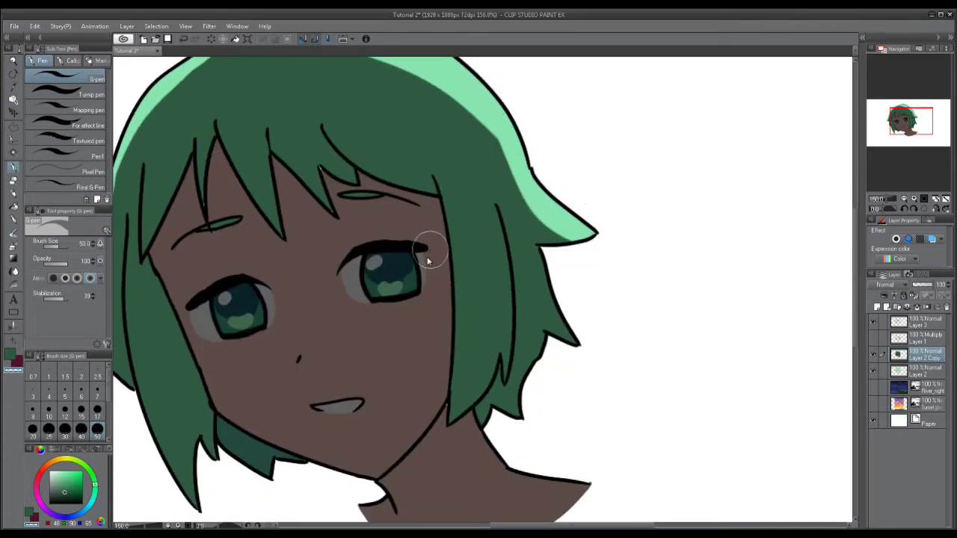
pyautogui.click(98, 411)
pyautogui.moveTo(494, 208)
pyautogui.mouseDown()
pyautogui.moveTo(503, 350)
pyautogui.moveTo(506, 299)
pyautogui.moveTo(506, 378)
pyautogui.mouseUp()
pyautogui.moveTo(137, 333); pyautogui.dragTo(161, 280)
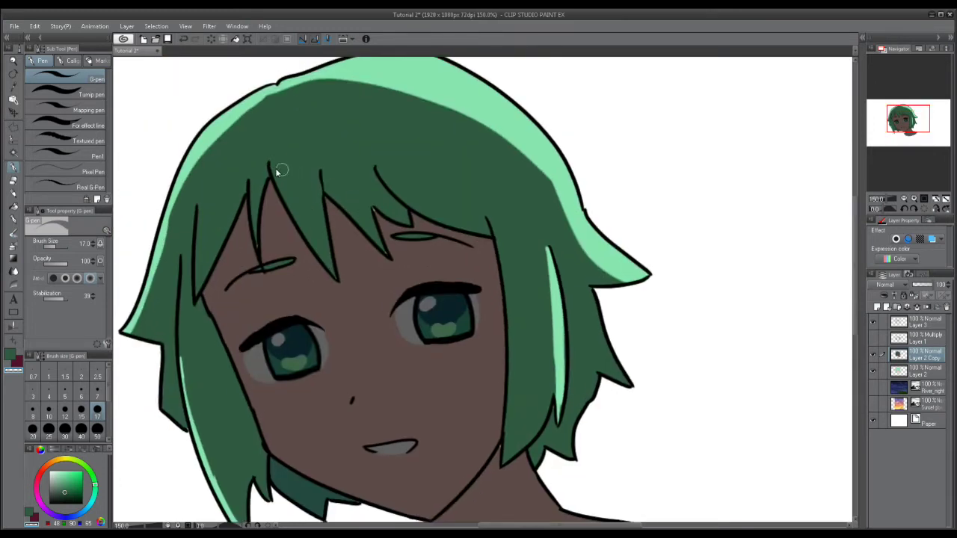
pyautogui.moveTo(268, 159); pyautogui.dragTo(319, 255)
pyautogui.moveTo(376, 166); pyautogui.dragTo(491, 236)
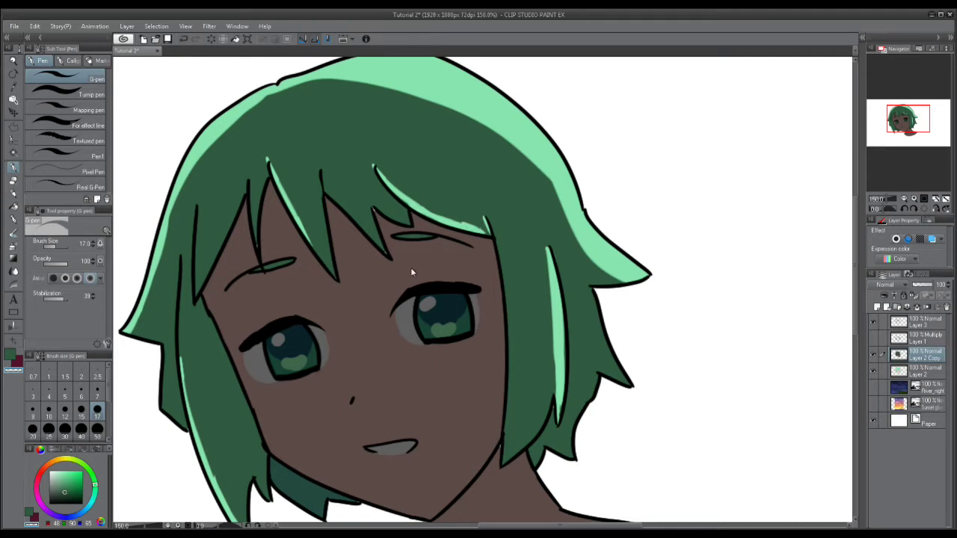
# Erase the dark copy along the outer edges of the lower-right back hair tips and at a small spot on the nose
pyautogui.scroll(-5, 410, 271)
pyautogui.moveTo(570, 217)
pyautogui.mouseDown()
pyautogui.moveTo(580, 282)
pyautogui.moveTo(599, 276)
pyautogui.moveTo(580, 225)
pyautogui.moveTo(615, 322)
pyautogui.moveTo(570, 293)
pyautogui.moveTo(551, 355)
pyautogui.mouseUp()
pyautogui.scroll(-2, 565, 338)
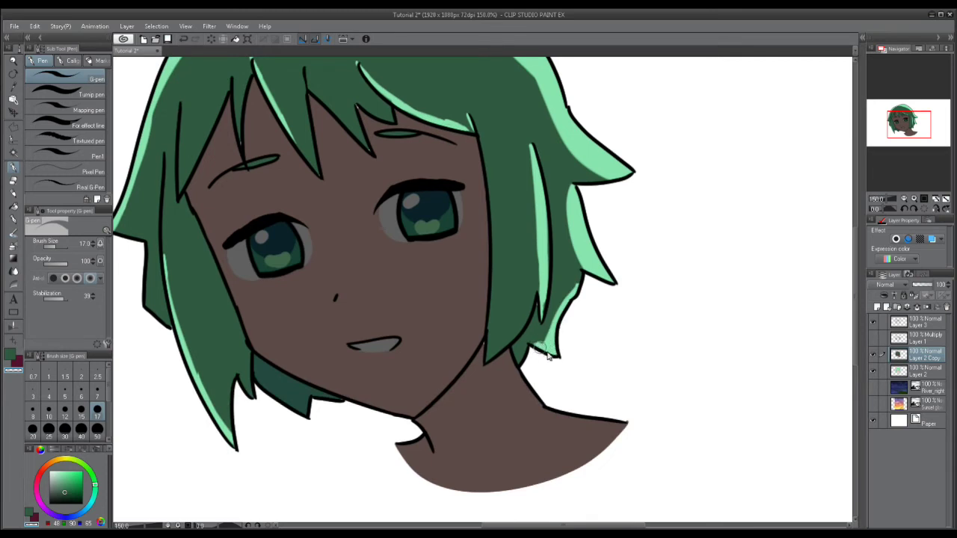
pyautogui.moveTo(429, 354); pyautogui.dragTo(446, 343)
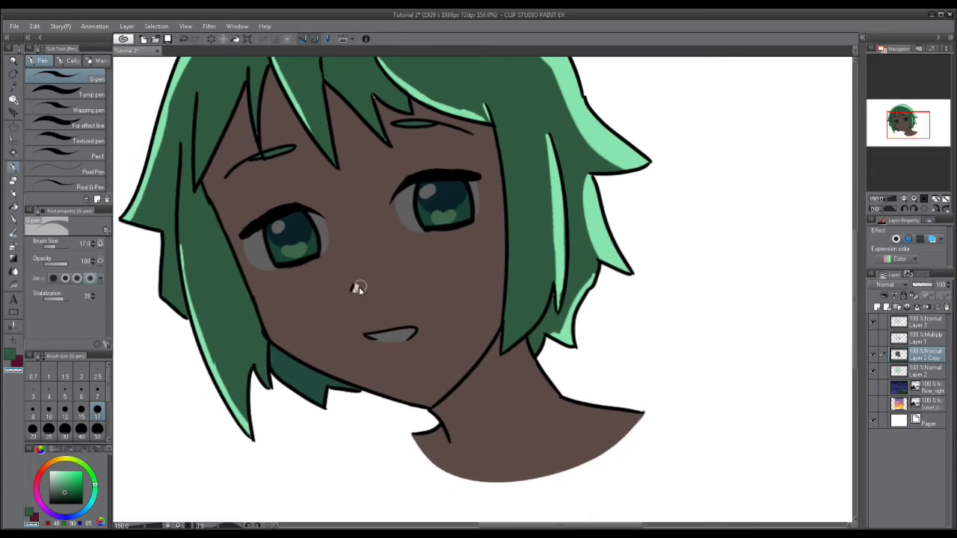
# Erase a lit band along the right jawline down to the chin, undoing and redrawing the edge to smooth it
pyautogui.scroll(-2, 357, 291)
pyautogui.moveTo(503, 275)
pyautogui.mouseDown()
pyautogui.moveTo(450, 353)
pyautogui.moveTo(471, 332)
pyautogui.mouseUp()
pyautogui.moveTo(424, 375); pyautogui.dragTo(491, 306)
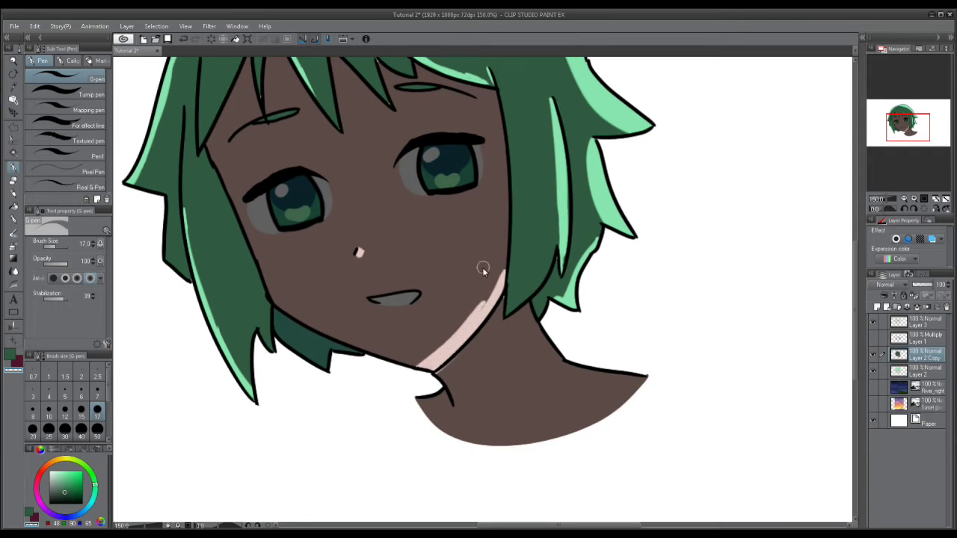
pyautogui.hotkey('ctrl', 'z')
pyautogui.moveTo(483, 267); pyautogui.dragTo(391, 357)
pyautogui.moveTo(475, 318); pyautogui.dragTo(390, 363)
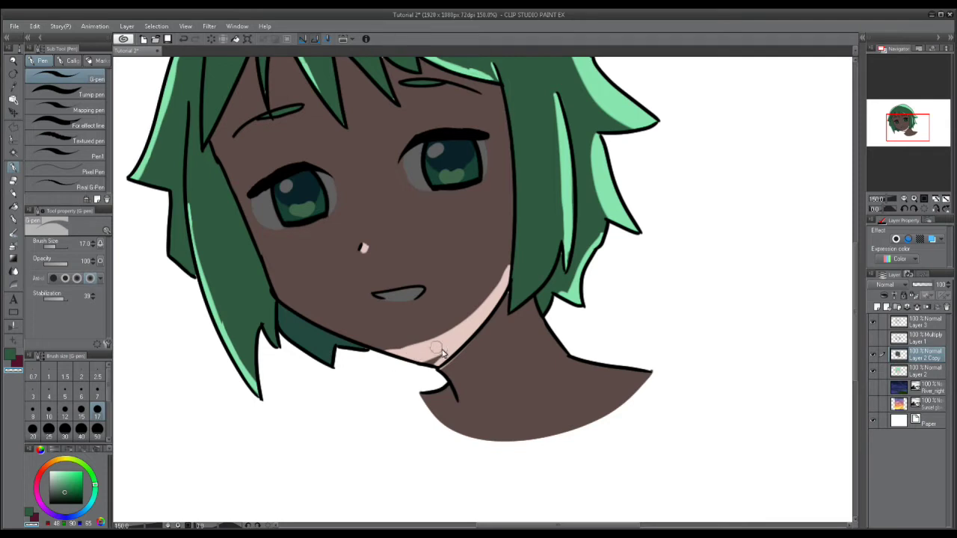
# Undo the last chin strokes and erase a narrow lit band along the left jawline from the side hair to the chin
pyautogui.moveTo(272, 293)
pyautogui.mouseDown()
pyautogui.moveTo(266, 254)
pyautogui.moveTo(288, 302)
pyautogui.mouseUp()
pyautogui.hotkey('ctrl', 'z')
pyautogui.hotkey('ctrl', 'z')
pyautogui.moveTo(257, 242)
pyautogui.mouseDown()
pyautogui.moveTo(302, 313)
pyautogui.moveTo(276, 288)
pyautogui.moveTo(355, 338)
pyautogui.moveTo(401, 349)
pyautogui.moveTo(337, 328)
pyautogui.moveTo(447, 344)
pyautogui.mouseUp()
# Sample the dark skin colour and repaint the inner edge of the lit band around the chin to refine its shape
pyautogui.moveTo(519, 390); pyautogui.dragTo(535, 458)
pyautogui.keyDown('alt'); pyautogui.click(397, 387); pyautogui.keyUp('alt')
pyautogui.moveTo(371, 396)
pyautogui.mouseDown()
pyautogui.moveTo(443, 419)
pyautogui.moveTo(495, 356)
pyautogui.mouseUp()
pyautogui.moveTo(417, 404); pyautogui.dragTo(461, 406)
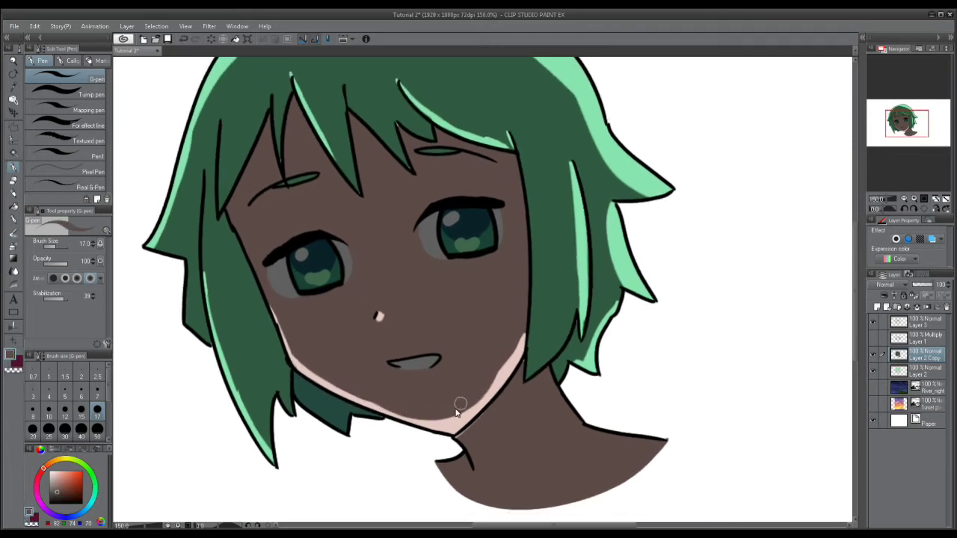
# Switch back to transparent colour and erase lit edges along the right side of the neck and shoulder and the left collar edge
pyautogui.click(13, 370)
pyautogui.moveTo(546, 380); pyautogui.dragTo(520, 364)
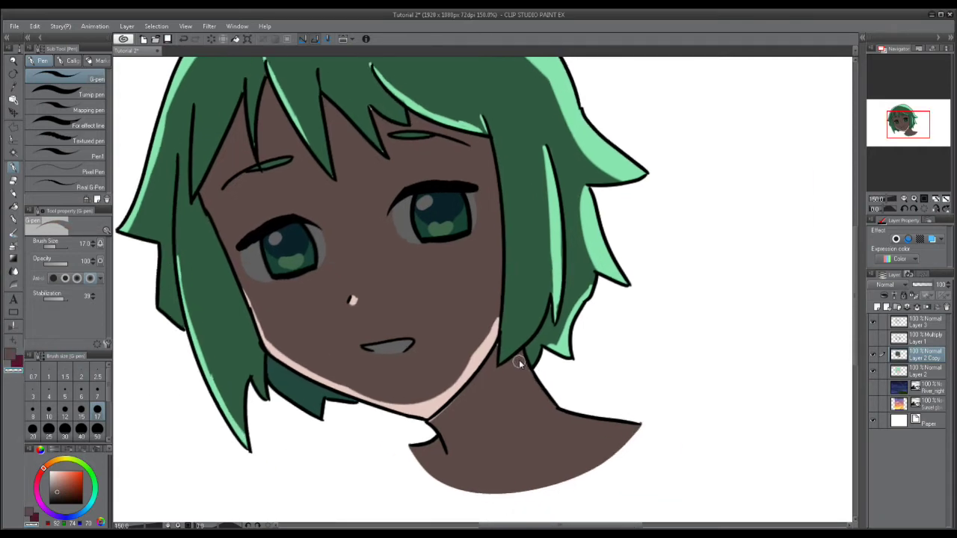
pyautogui.moveTo(545, 399)
pyautogui.mouseDown()
pyautogui.moveTo(568, 420)
pyautogui.moveTo(645, 449)
pyautogui.moveTo(596, 425)
pyautogui.moveTo(644, 430)
pyautogui.mouseUp()
pyautogui.moveTo(623, 388); pyautogui.dragTo(634, 419)
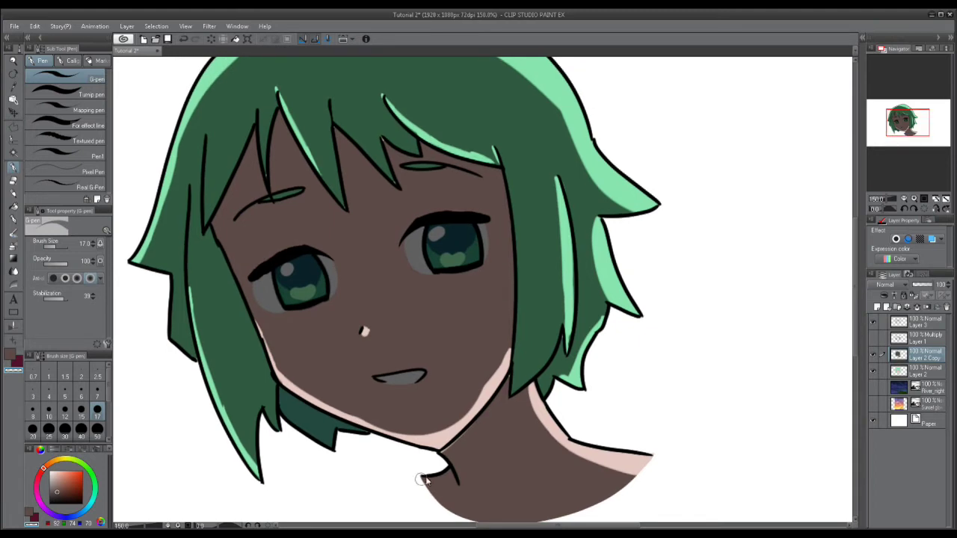
pyautogui.moveTo(436, 479); pyautogui.dragTo(423, 477)
# Erase additional thin highlights at the roots of the fringe strands and along the left fringe lock, redoing the left one
pyautogui.moveTo(627, 399); pyautogui.dragTo(640, 456)
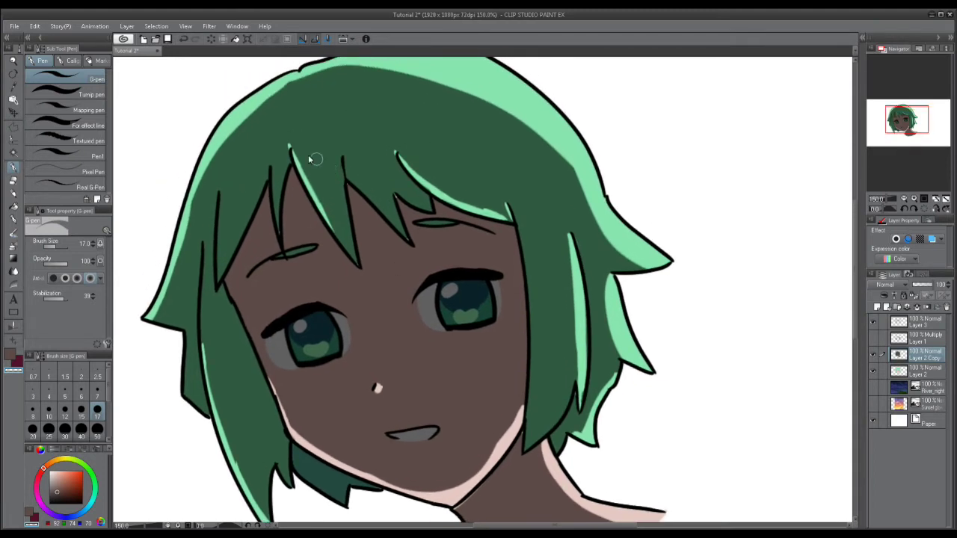
pyautogui.moveTo(298, 143)
pyautogui.mouseDown()
pyautogui.moveTo(291, 153)
pyautogui.moveTo(292, 134)
pyautogui.moveTo(290, 170)
pyautogui.mouseUp()
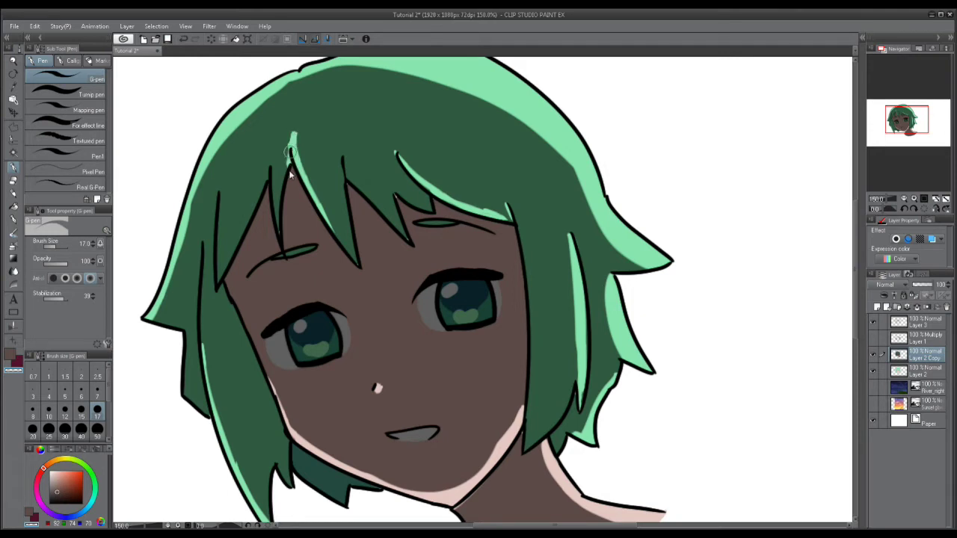
pyautogui.moveTo(343, 157); pyautogui.dragTo(356, 187)
pyautogui.moveTo(618, 313); pyautogui.dragTo(610, 281)
pyautogui.moveTo(217, 153); pyautogui.dragTo(211, 195)
pyautogui.hotkey('ctrl', 'z')
pyautogui.moveTo(215, 148)
pyautogui.mouseDown()
pyautogui.moveTo(206, 240)
pyautogui.moveTo(217, 194)
pyautogui.moveTo(211, 172)
pyautogui.moveTo(213, 207)
pyautogui.mouseUp()
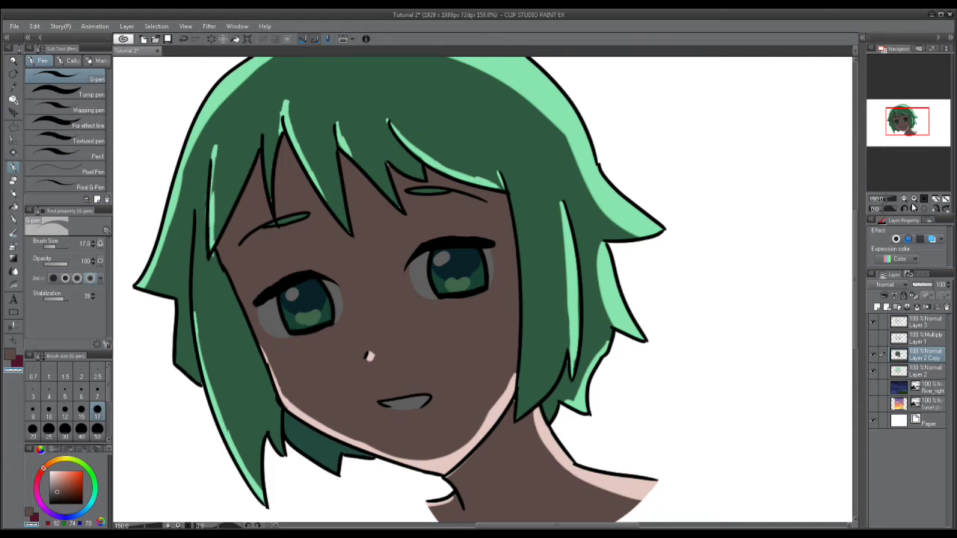
# Preview the whole shaded portrait against the night river background and against the sunset background
pyautogui.click(911, 206)
pyautogui.click(912, 206)
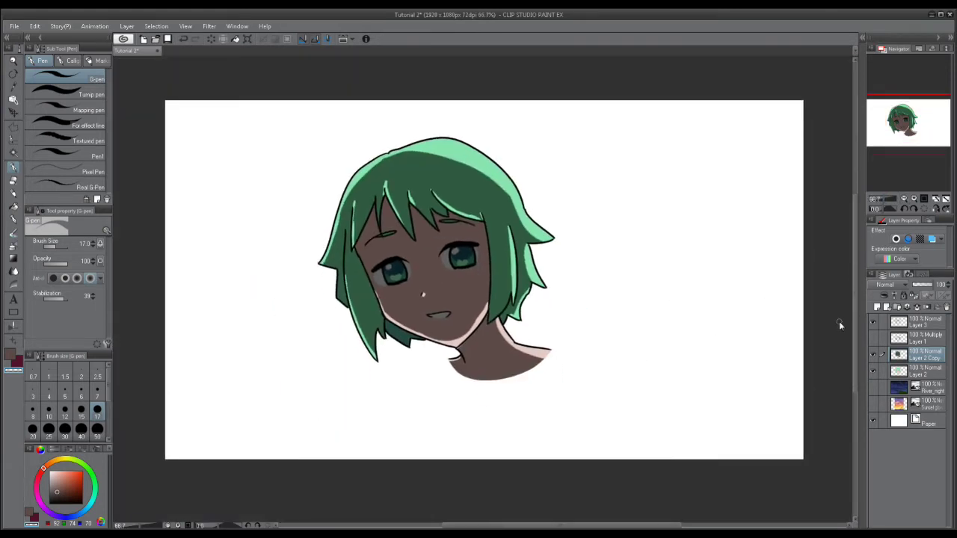
pyautogui.moveTo(727, 301); pyautogui.dragTo(721, 305)
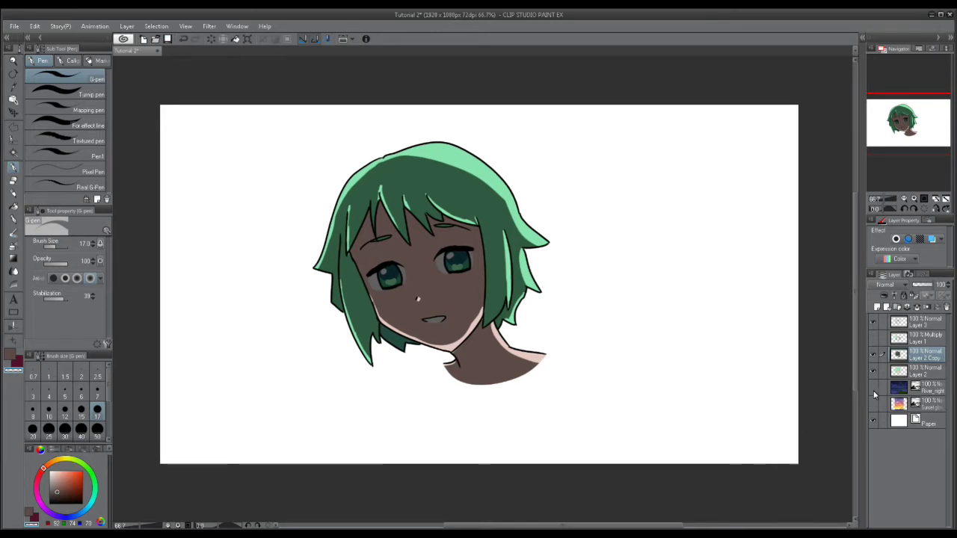
pyautogui.click(874, 390)
pyautogui.click(873, 388)
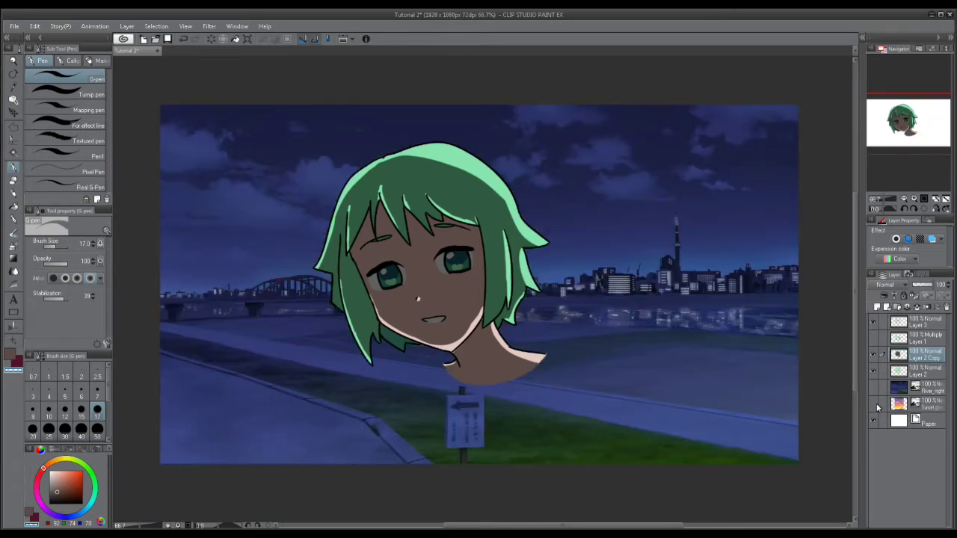
pyautogui.click(873, 403)
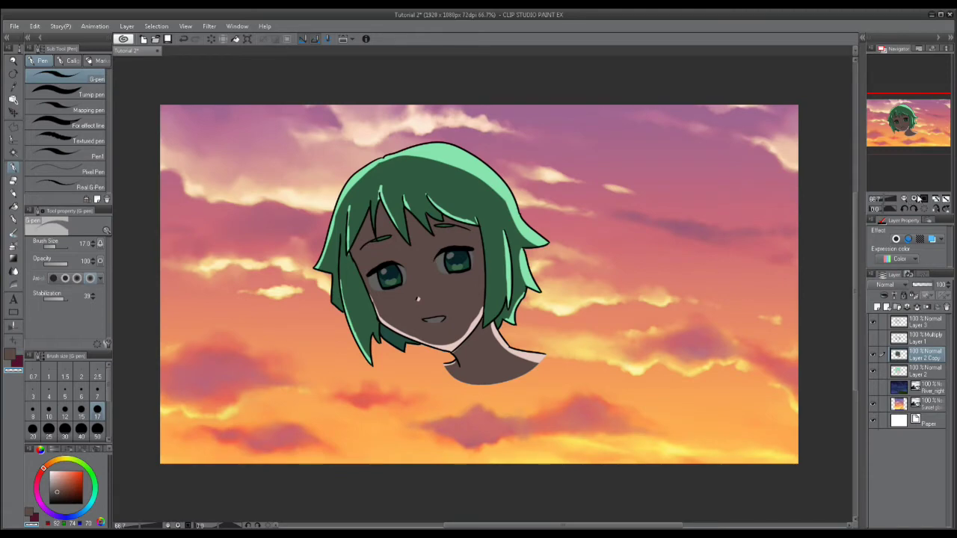
# Duplicate the darkened layer, Layer 2 Copy, hiding the original, and show the night river background instead of the sunset
pyautogui.click(914, 198)
pyautogui.click(914, 198)
pyautogui.moveTo(438, 345); pyautogui.dragTo(458, 366)
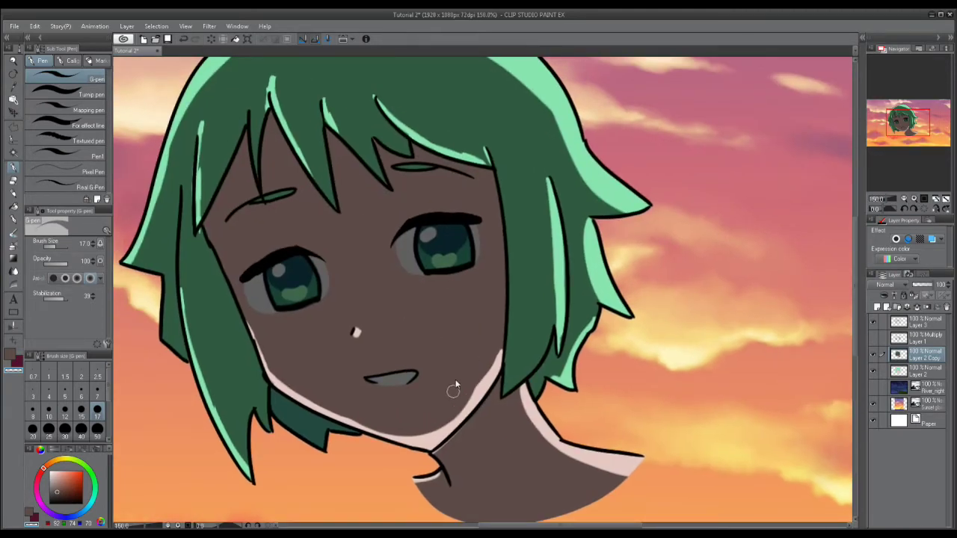
pyautogui.click(914, 201)
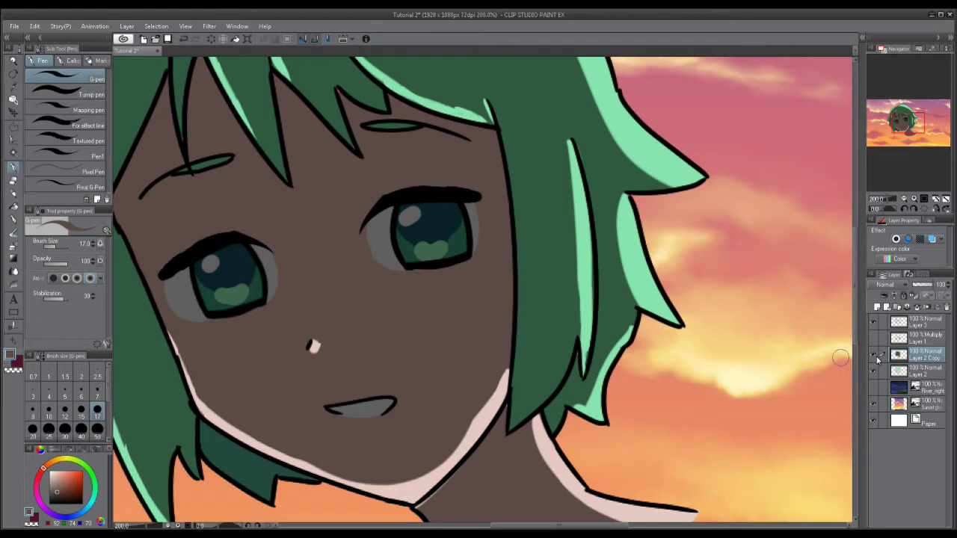
pyautogui.rightClick(928, 357)
pyautogui.click(897, 149)
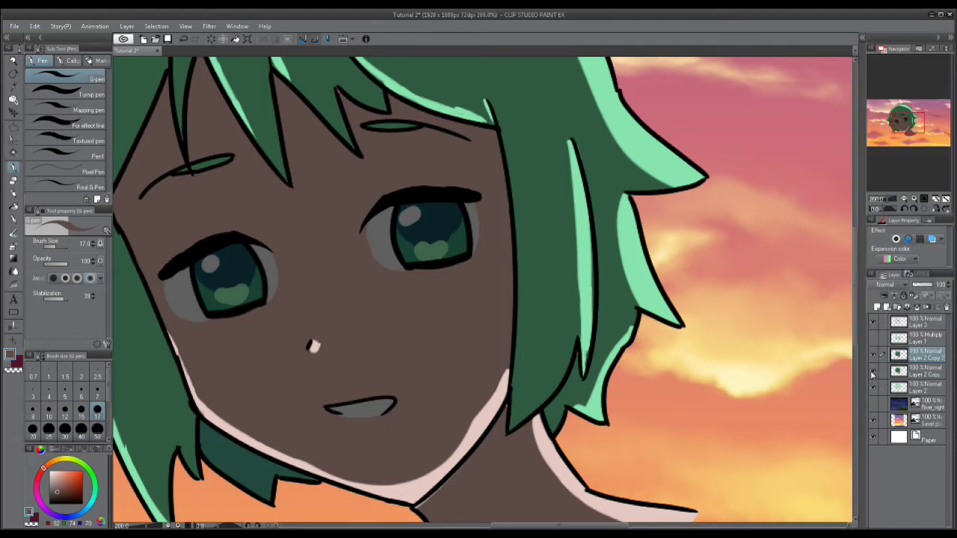
pyautogui.moveTo(393, 272); pyautogui.dragTo(438, 276)
pyautogui.click(872, 420)
pyautogui.click(872, 404)
# Tint the duplicated shading layer with Color balance, setting cyan–red to -36 and shifting yellow–blue strongly towards blue
pyautogui.click(34, 26)
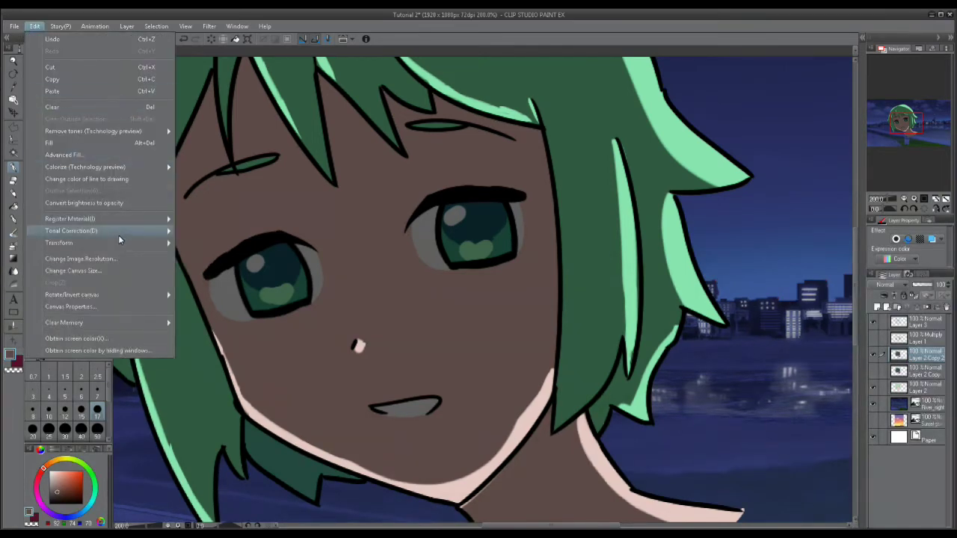
pyautogui.moveTo(118, 231)
pyautogui.click(239, 305)
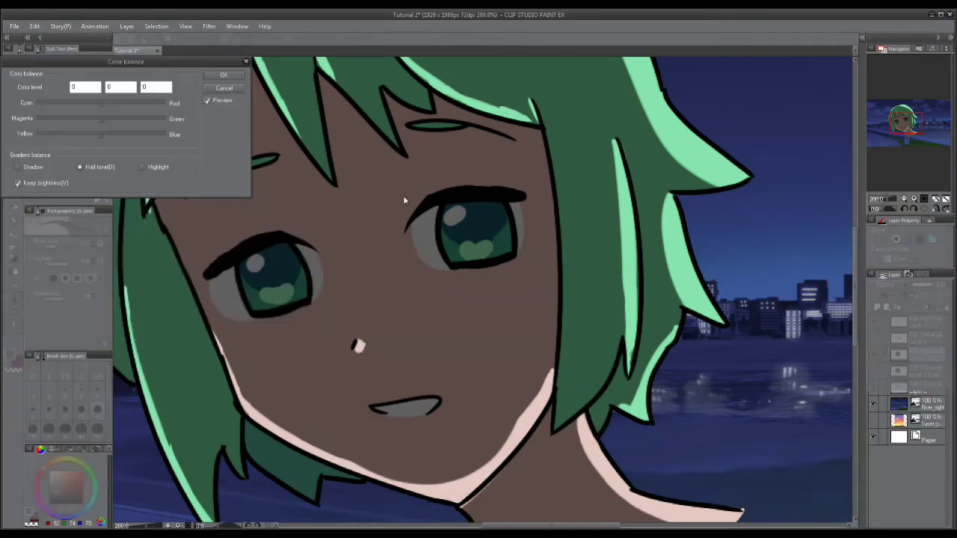
pyautogui.moveTo(517, 59); pyautogui.dragTo(855, 39)
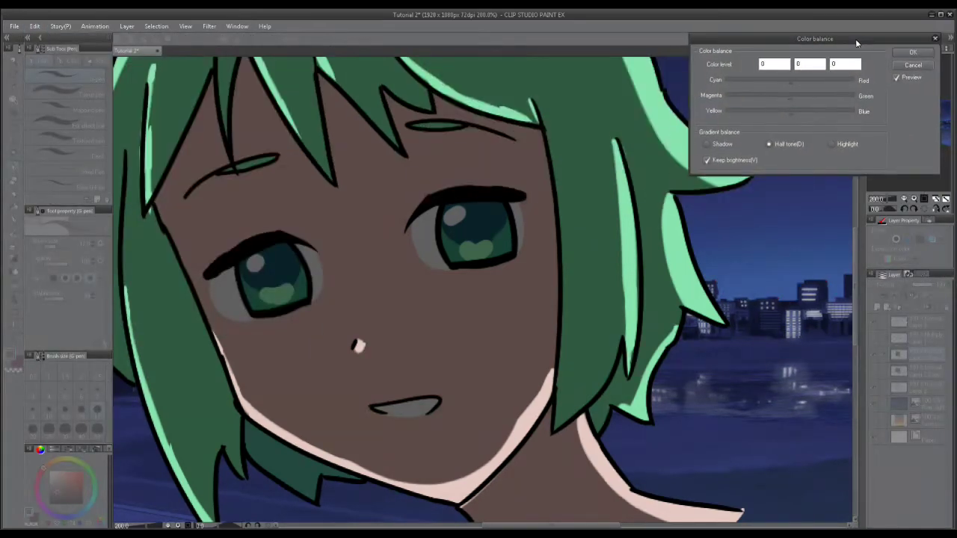
pyautogui.click(827, 111)
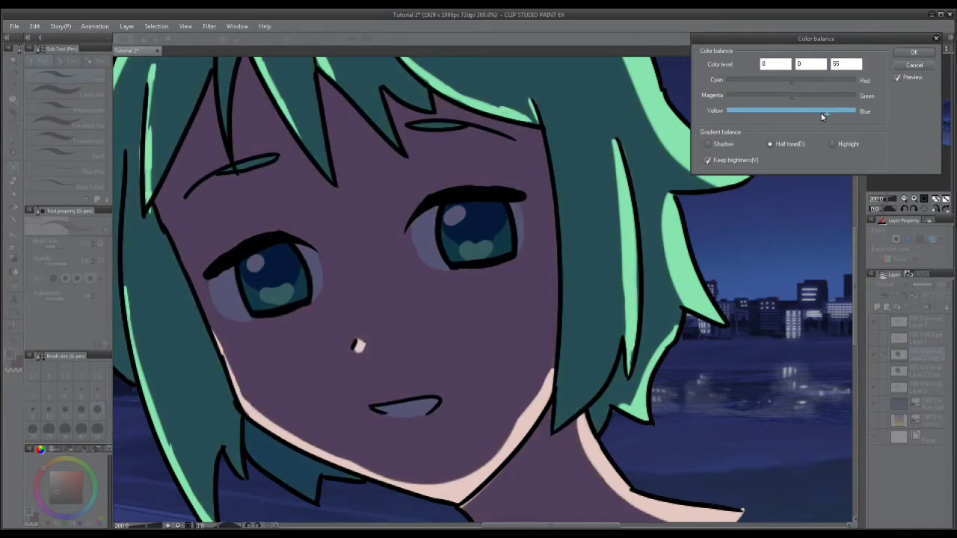
pyautogui.click(776, 80)
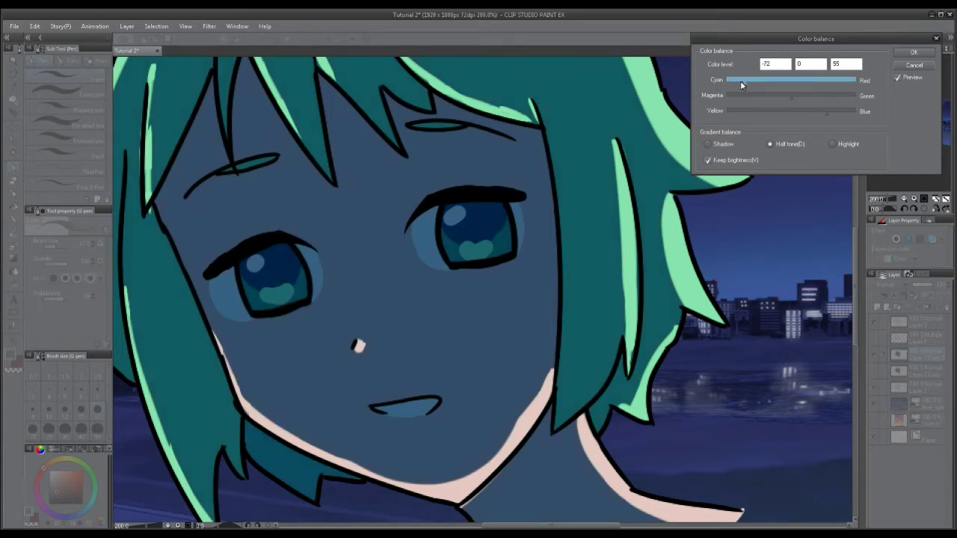
pyautogui.moveTo(605, 302); pyautogui.dragTo(677, 301)
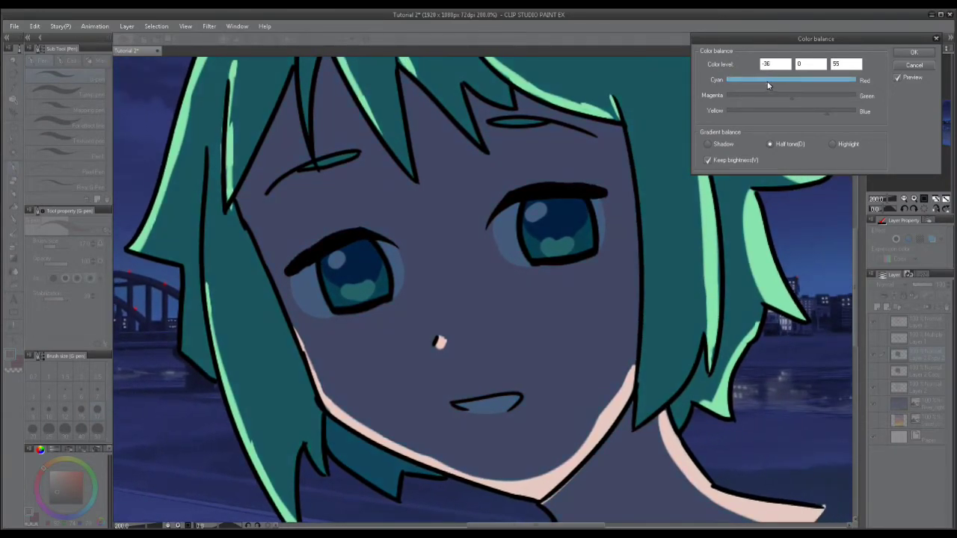
pyautogui.moveTo(825, 113); pyautogui.dragTo(833, 113)
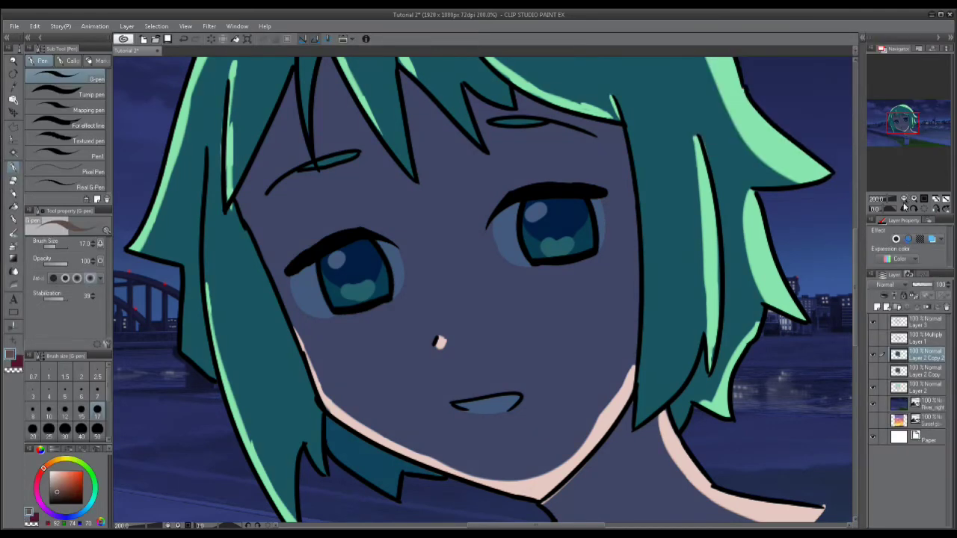
# Examine the blue-tinted shading against the night background, both as a whole figure and close up
pyautogui.click(902, 198)
pyautogui.click(903, 198)
pyautogui.moveTo(707, 288); pyautogui.dragTo(668, 278)
pyautogui.moveTo(567, 333); pyautogui.dragTo(585, 348)
pyautogui.click(913, 199)
pyautogui.click(914, 199)
pyautogui.moveTo(632, 228); pyautogui.dragTo(710, 231)
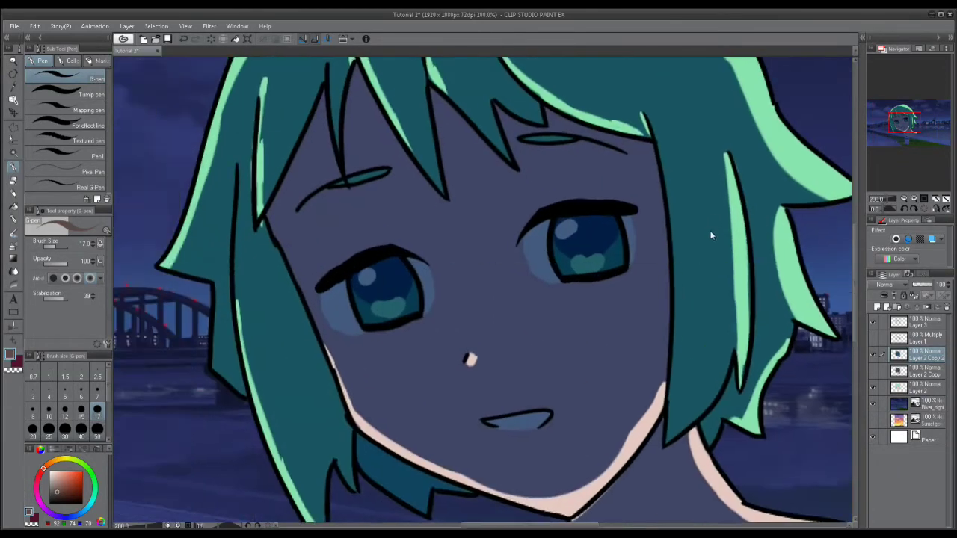
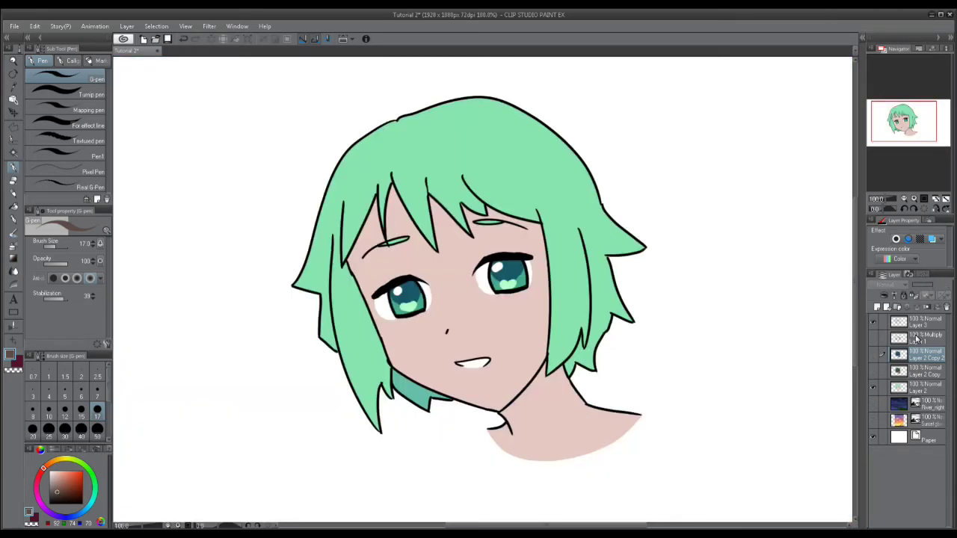
# Create a selection from the painted area of the flat colour layer, Layer 2
pyautogui.rightClick(934, 391)
pyautogui.click(927, 393)
pyautogui.rightClick(926, 392)
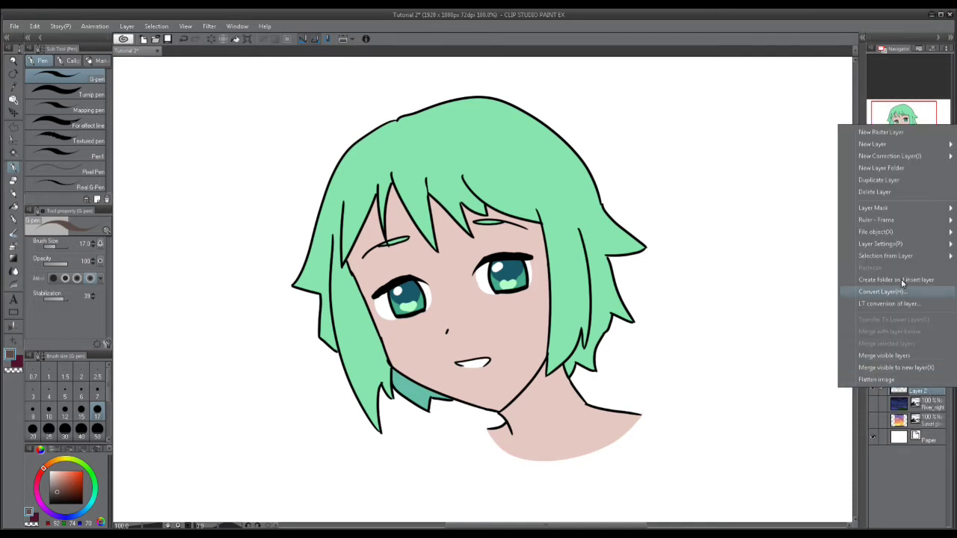
pyautogui.moveTo(903, 259)
pyautogui.click(789, 259)
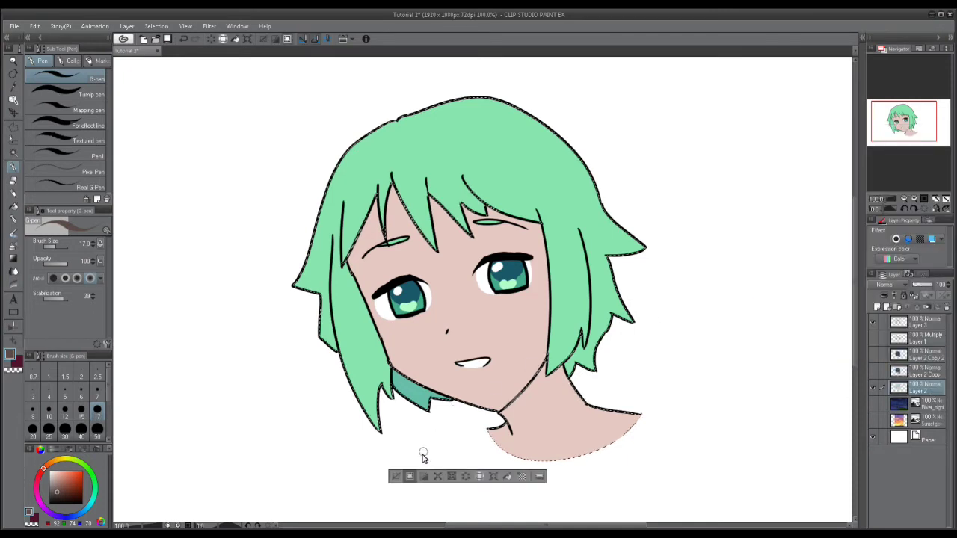
# Add a new raster layer above Layer 2 and set its blending mode to Overlay
pyautogui.click(884, 306)
pyautogui.click(895, 283)
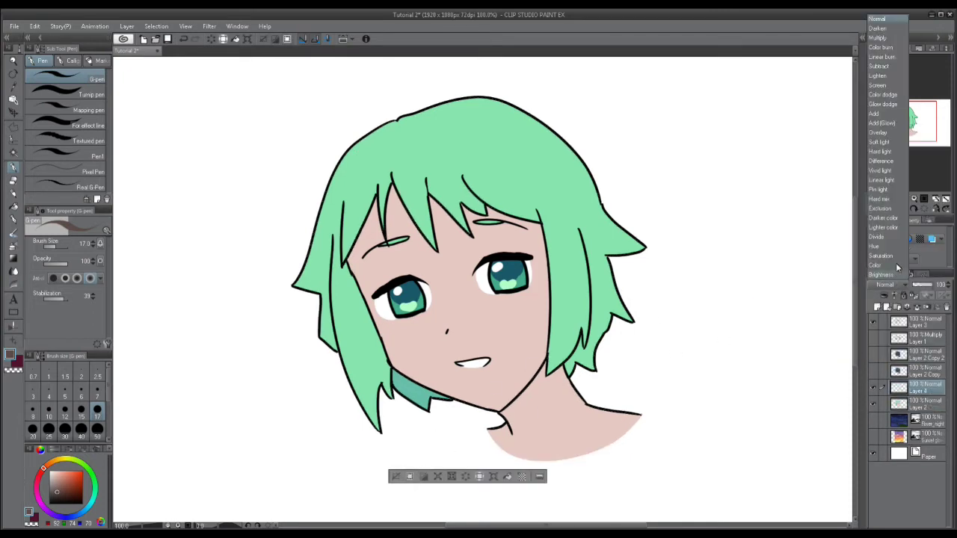
pyautogui.click(878, 132)
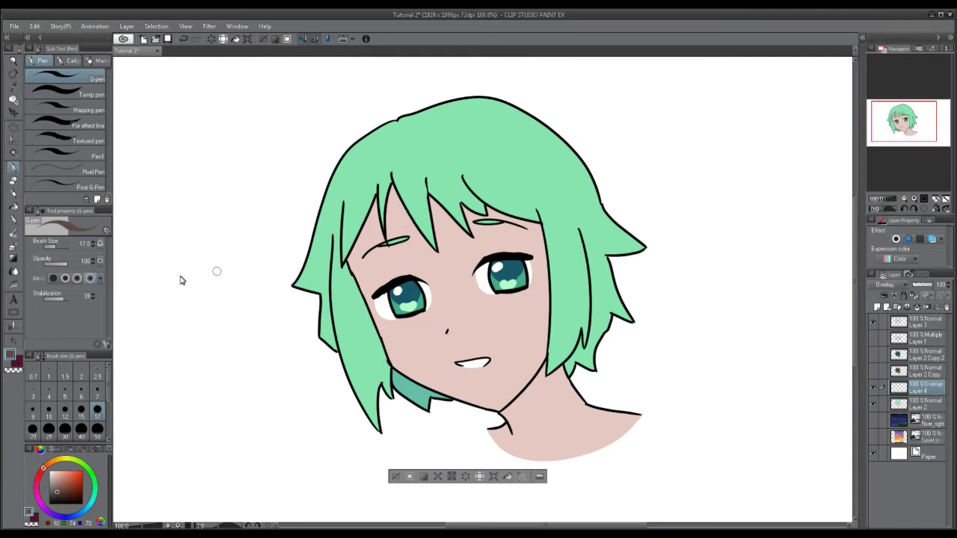
# Airbrush dark, highly saturated crimson over the fringe, side lock and adjoining edge of the face with the Soft airbrush on Layer 4
pyautogui.click(11, 246)
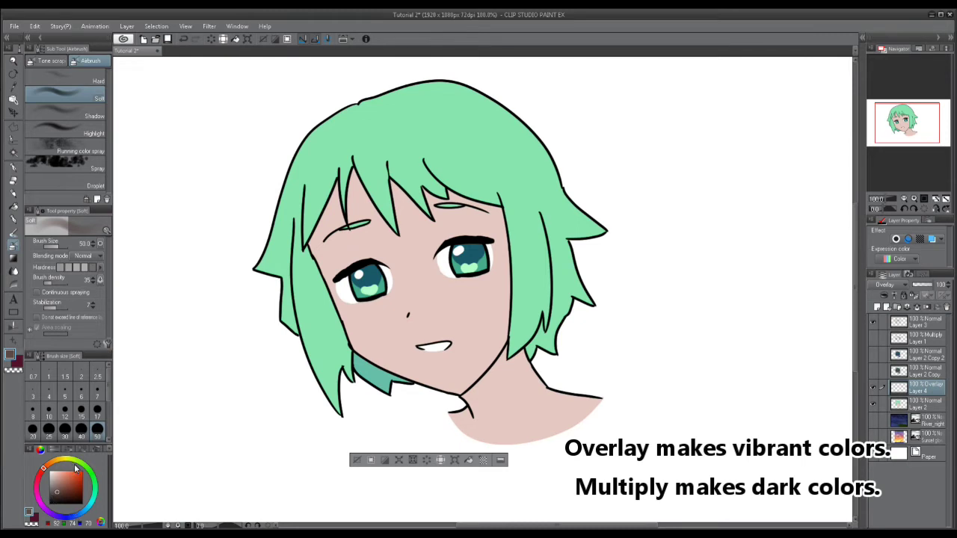
pyautogui.click(76, 498)
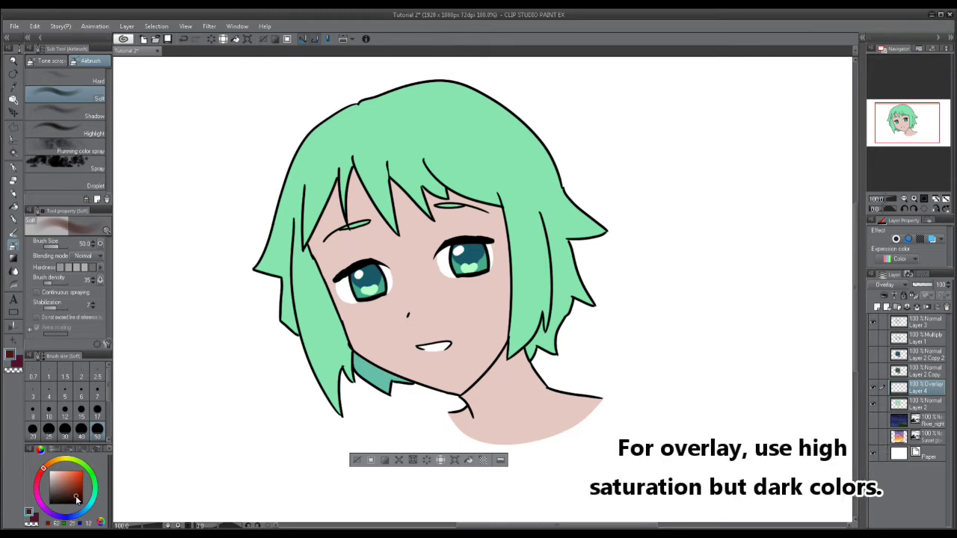
pyautogui.moveTo(43, 469); pyautogui.dragTo(41, 484)
pyautogui.click(82, 498)
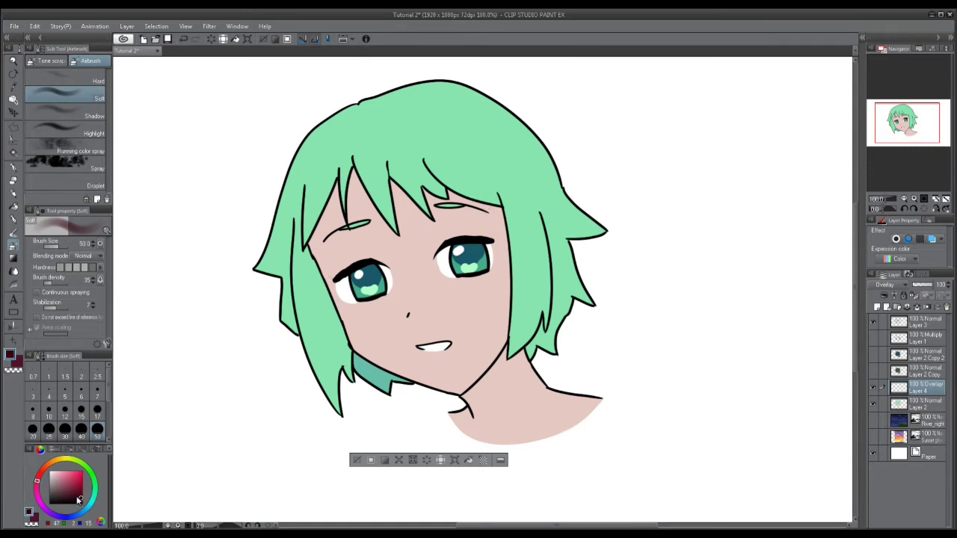
pyautogui.moveTo(432, 172)
pyautogui.mouseDown()
pyautogui.moveTo(505, 213)
pyautogui.moveTo(497, 202)
pyautogui.moveTo(509, 351)
pyautogui.moveTo(510, 246)
pyautogui.moveTo(506, 336)
pyautogui.mouseUp()
pyautogui.moveTo(467, 202)
pyautogui.mouseDown()
pyautogui.moveTo(491, 305)
pyautogui.moveTo(491, 370)
pyautogui.moveTo(497, 341)
pyautogui.mouseUp()
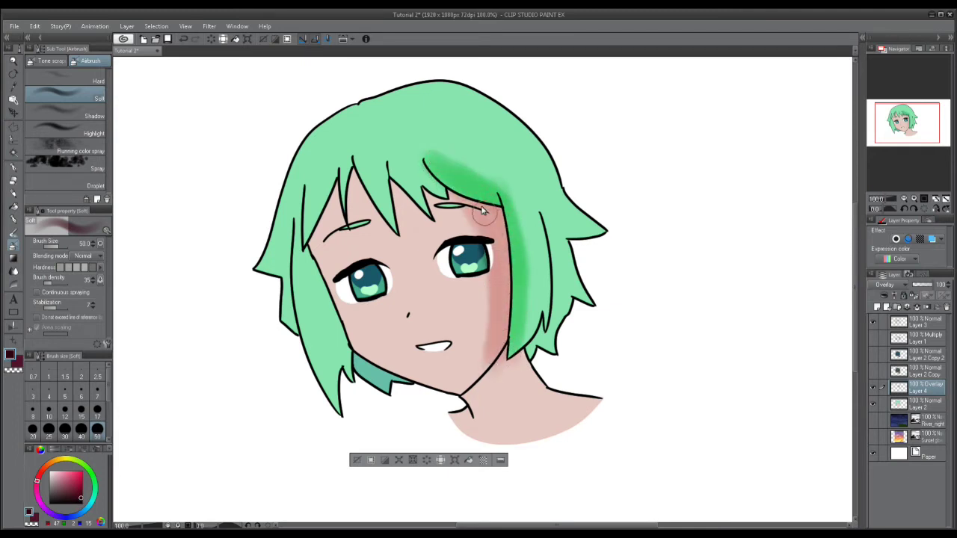
# Try the airbrushed strokes on a duplicate of Layer 4 set to Multiply, for comparison with Overlay
pyautogui.click(881, 305)
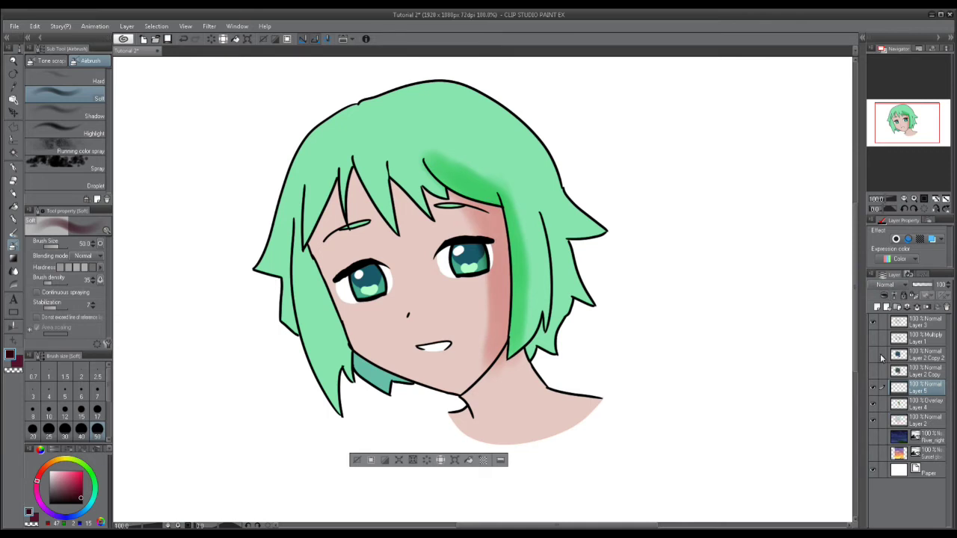
pyautogui.click(946, 308)
pyautogui.click(894, 183)
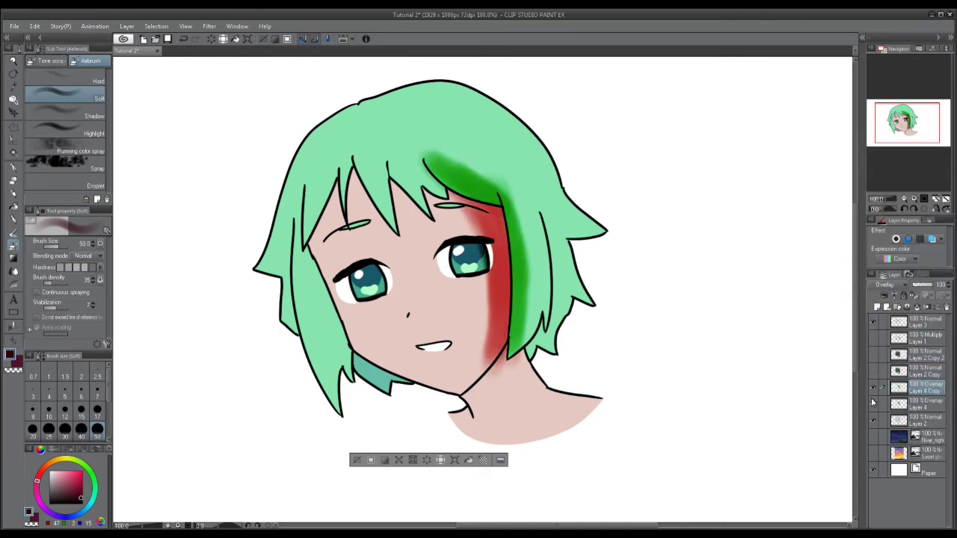
pyautogui.click(894, 285)
pyautogui.click(879, 37)
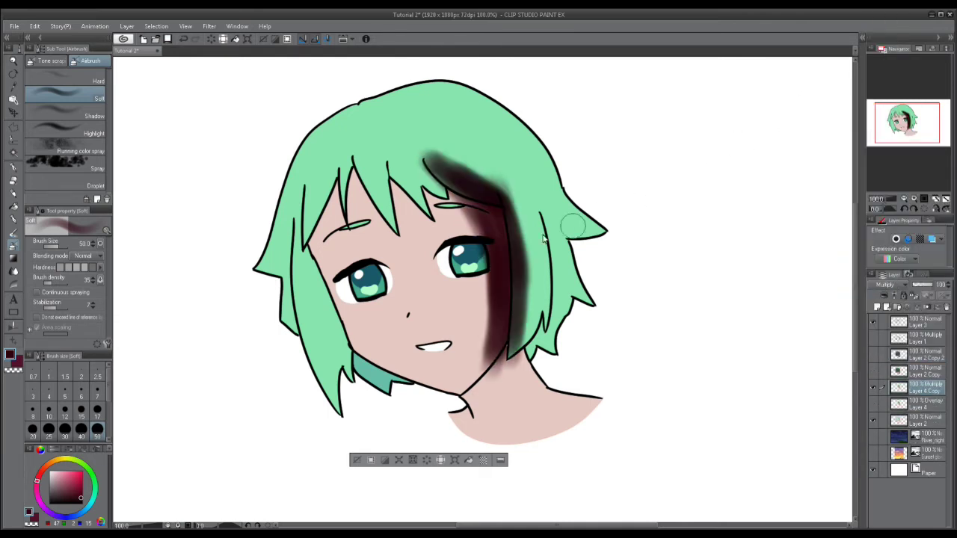
pyautogui.moveTo(534, 313); pyautogui.dragTo(526, 296)
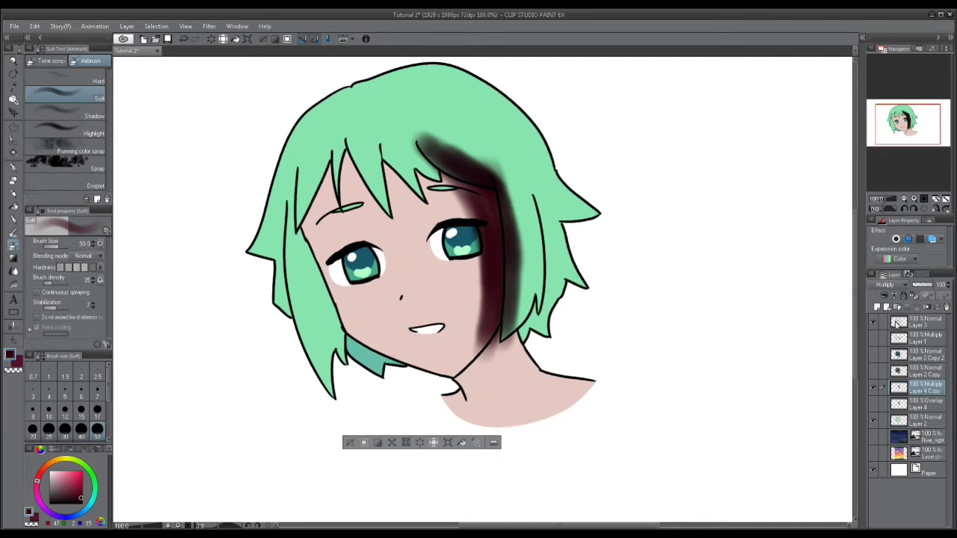
pyautogui.click(945, 309)
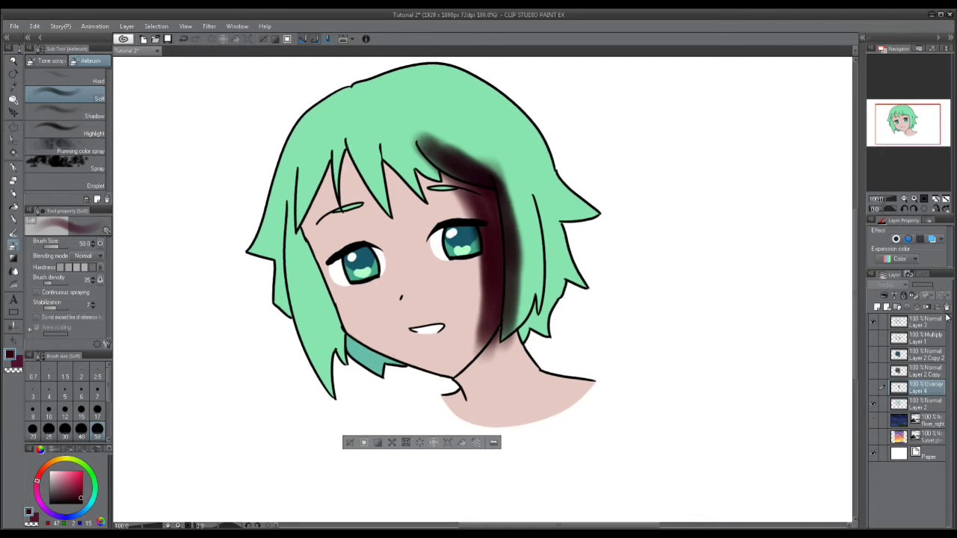
pyautogui.click(872, 387)
# Airbrush crimson Overlay shading on the forehead, fringe, side locks, crown, hair tips, neck and around the nose
pyautogui.scroll(-1, 465, 212)
pyautogui.moveTo(465, 210); pyautogui.dragTo(429, 218)
pyautogui.moveTo(368, 154)
pyautogui.mouseDown()
pyautogui.moveTo(368, 193)
pyautogui.moveTo(376, 155)
pyautogui.moveTo(349, 168)
pyautogui.moveTo(352, 190)
pyautogui.moveTo(322, 168)
pyautogui.moveTo(271, 205)
pyautogui.moveTo(278, 222)
pyautogui.mouseUp()
pyautogui.moveTo(278, 223)
pyautogui.mouseDown()
pyautogui.moveTo(275, 204)
pyautogui.moveTo(290, 269)
pyautogui.moveTo(367, 362)
pyautogui.moveTo(369, 340)
pyautogui.mouseUp()
pyautogui.moveTo(294, 277)
pyautogui.mouseDown()
pyautogui.moveTo(292, 265)
pyautogui.moveTo(359, 334)
pyautogui.moveTo(338, 307)
pyautogui.mouseUp()
pyautogui.moveTo(448, 245)
pyautogui.mouseDown()
pyautogui.moveTo(461, 321)
pyautogui.moveTo(484, 304)
pyautogui.moveTo(445, 337)
pyautogui.moveTo(404, 343)
pyautogui.moveTo(497, 257)
pyautogui.moveTo(493, 292)
pyautogui.moveTo(512, 258)
pyautogui.moveTo(546, 272)
pyautogui.mouseUp()
pyautogui.moveTo(357, 103)
pyautogui.mouseDown()
pyautogui.moveTo(317, 119)
pyautogui.moveTo(386, 82)
pyautogui.moveTo(331, 144)
pyautogui.moveTo(347, 176)
pyautogui.moveTo(312, 190)
pyautogui.moveTo(310, 180)
pyautogui.moveTo(289, 234)
pyautogui.moveTo(272, 217)
pyautogui.moveTo(293, 316)
pyautogui.moveTo(254, 292)
pyautogui.moveTo(271, 361)
pyautogui.mouseUp()
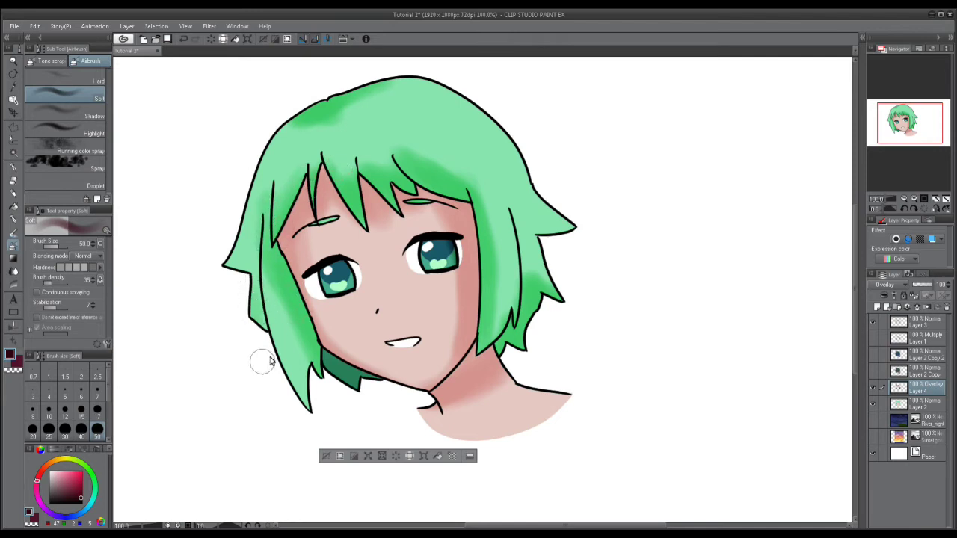
pyautogui.moveTo(379, 317); pyautogui.dragTo(381, 307)
# Soften the face shading along the cheek by painting over it with the transparent colour
pyautogui.click(13, 369)
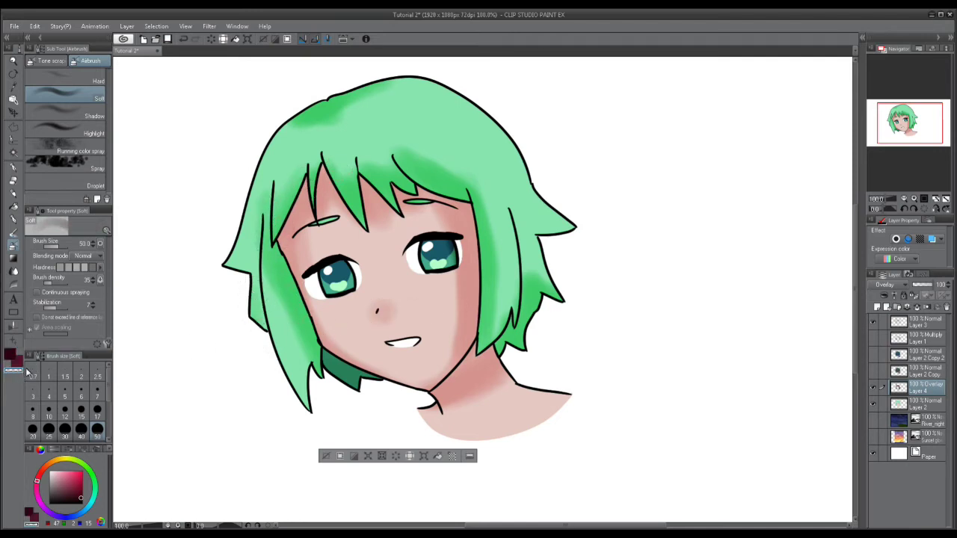
pyautogui.moveTo(461, 278)
pyautogui.mouseDown()
pyautogui.moveTo(463, 327)
pyautogui.moveTo(451, 342)
pyautogui.mouseUp()
pyautogui.moveTo(353, 343); pyautogui.dragTo(345, 322)
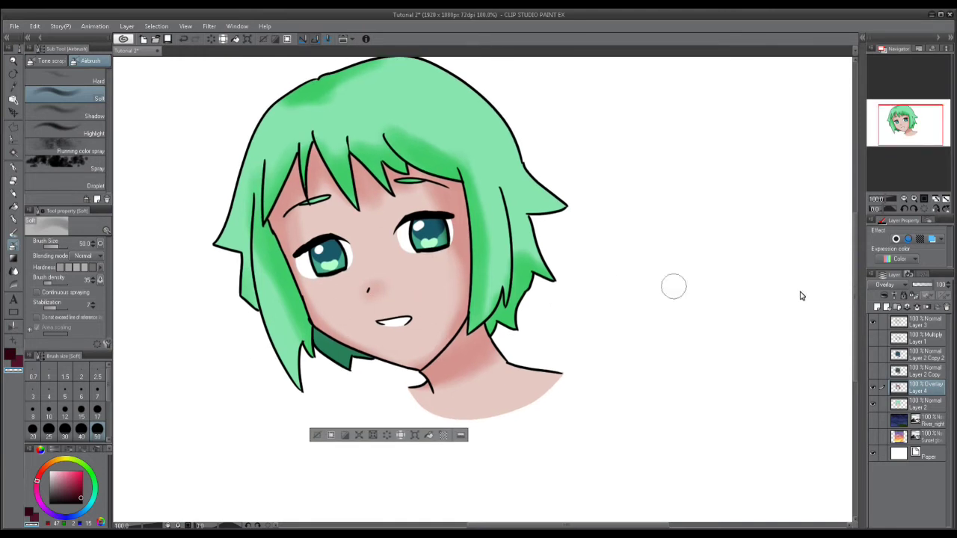
# Hide Layer 4 and start dark blue airbrush shading on the fringe in a new raster layer set to Overlay
pyautogui.click(873, 388)
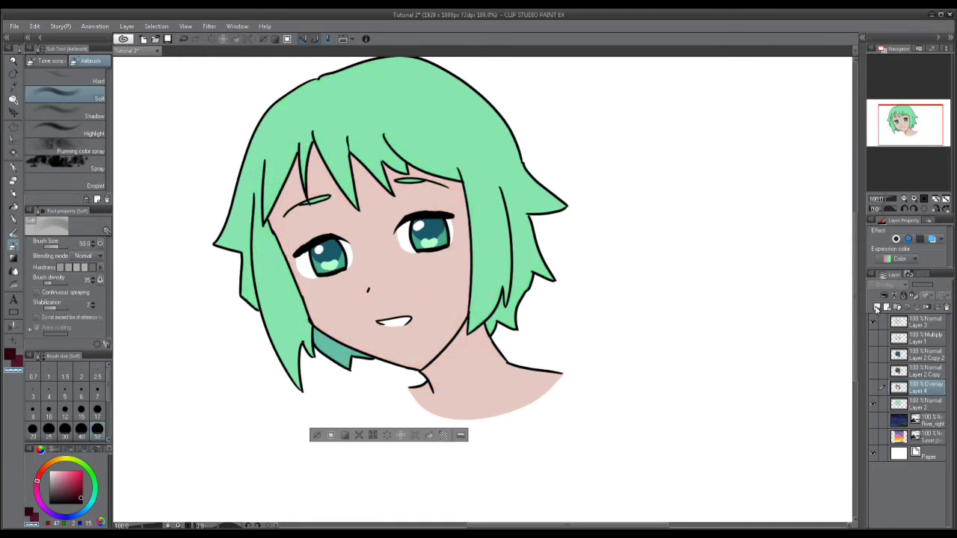
pyautogui.click(876, 306)
pyautogui.click(70, 522)
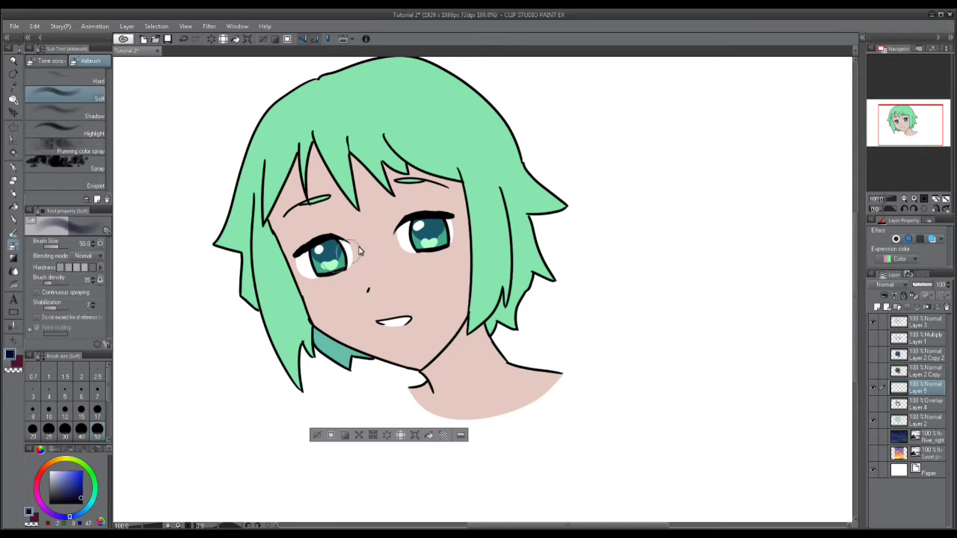
pyautogui.scroll(1, 346, 258)
pyautogui.moveTo(321, 159); pyautogui.dragTo(357, 246)
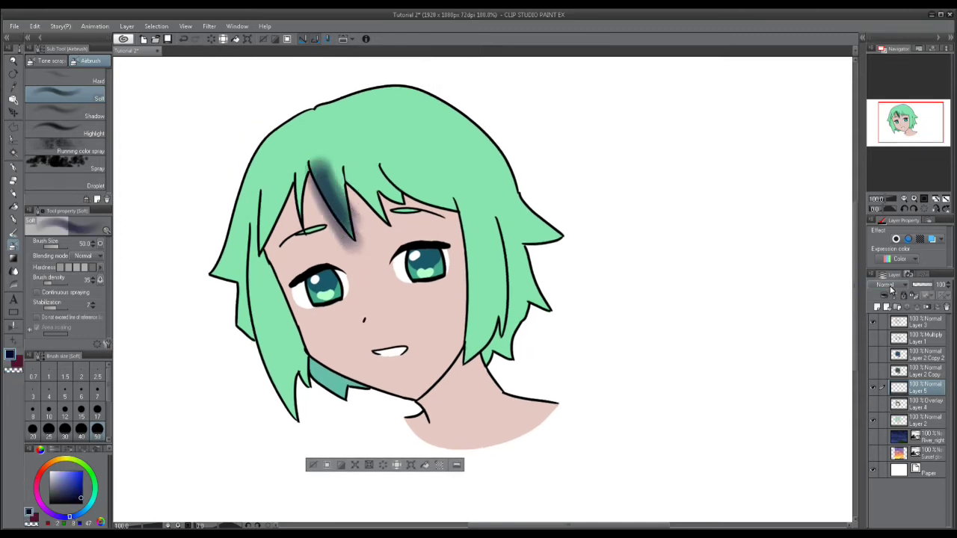
pyautogui.click(887, 286)
pyautogui.click(878, 133)
# Airbrush dark blue shading on Layer 5 across the fringe, side locks, crown, hair tips, face edges and neck
pyautogui.moveTo(355, 236)
pyautogui.mouseDown()
pyautogui.moveTo(358, 207)
pyautogui.moveTo(388, 207)
pyautogui.moveTo(388, 189)
pyautogui.moveTo(410, 207)
pyautogui.moveTo(423, 204)
pyautogui.moveTo(447, 234)
pyautogui.moveTo(463, 342)
pyautogui.moveTo(470, 272)
pyautogui.moveTo(450, 268)
pyautogui.moveTo(440, 394)
pyautogui.moveTo(459, 325)
pyautogui.moveTo(414, 426)
pyautogui.moveTo(468, 375)
pyautogui.mouseUp()
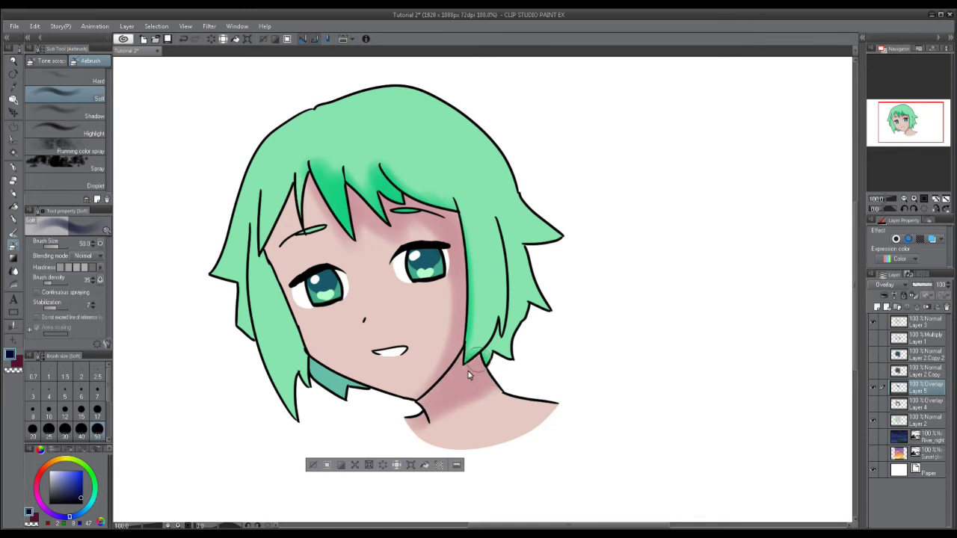
pyautogui.moveTo(502, 278)
pyautogui.mouseDown()
pyautogui.moveTo(500, 226)
pyautogui.moveTo(466, 356)
pyautogui.moveTo(469, 254)
pyautogui.moveTo(514, 351)
pyautogui.moveTo(550, 303)
pyautogui.mouseUp()
pyautogui.moveTo(348, 92); pyautogui.dragTo(275, 131)
pyautogui.moveTo(303, 179)
pyautogui.mouseDown()
pyautogui.moveTo(300, 212)
pyautogui.moveTo(295, 200)
pyautogui.moveTo(260, 278)
pyautogui.moveTo(268, 301)
pyautogui.moveTo(271, 259)
pyautogui.moveTo(299, 344)
pyautogui.moveTo(328, 383)
pyautogui.mouseUp()
pyautogui.moveTo(268, 223); pyautogui.dragTo(277, 294)
pyautogui.moveTo(413, 228); pyautogui.dragTo(425, 233)
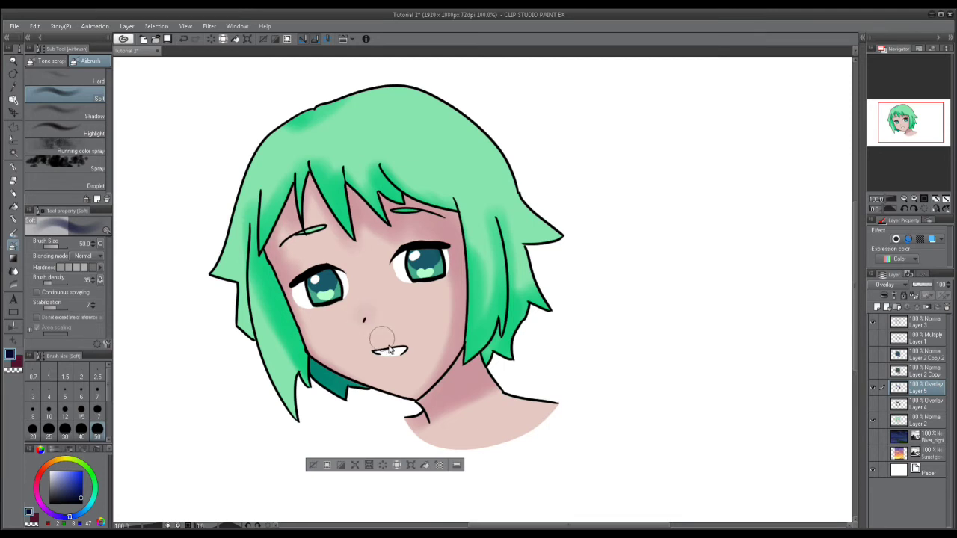
pyautogui.moveTo(451, 318)
pyautogui.mouseDown()
pyautogui.moveTo(342, 390)
pyautogui.moveTo(425, 400)
pyautogui.mouseUp()
pyautogui.moveTo(237, 262)
pyautogui.mouseDown()
pyautogui.moveTo(240, 361)
pyautogui.moveTo(257, 346)
pyautogui.moveTo(284, 413)
pyautogui.mouseUp()
pyautogui.scroll(1, 493, 244)
pyautogui.moveTo(457, 214); pyautogui.dragTo(478, 270)
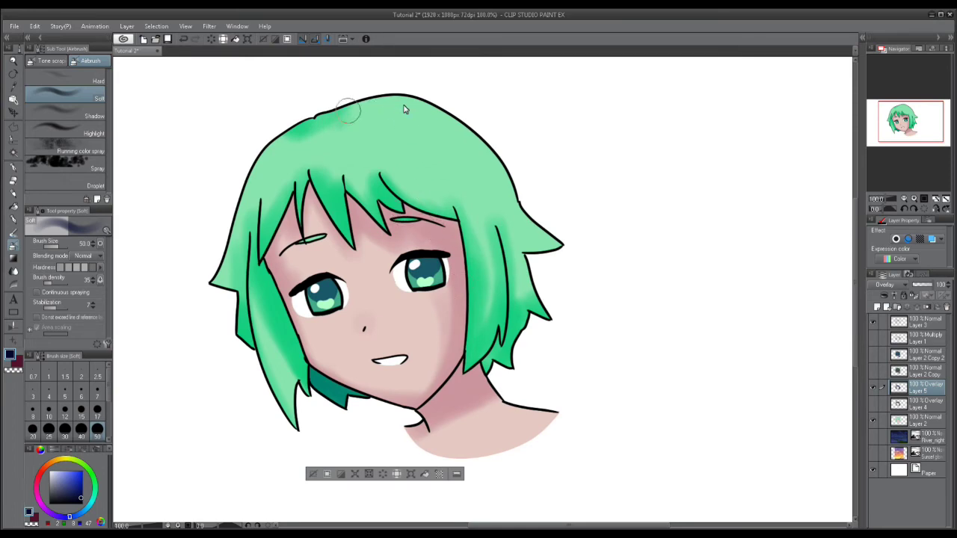
# Compare the blue shading of Layer 5 with the red shading of Layer 4, checking the night and sunset backgrounds
pyautogui.click(872, 436)
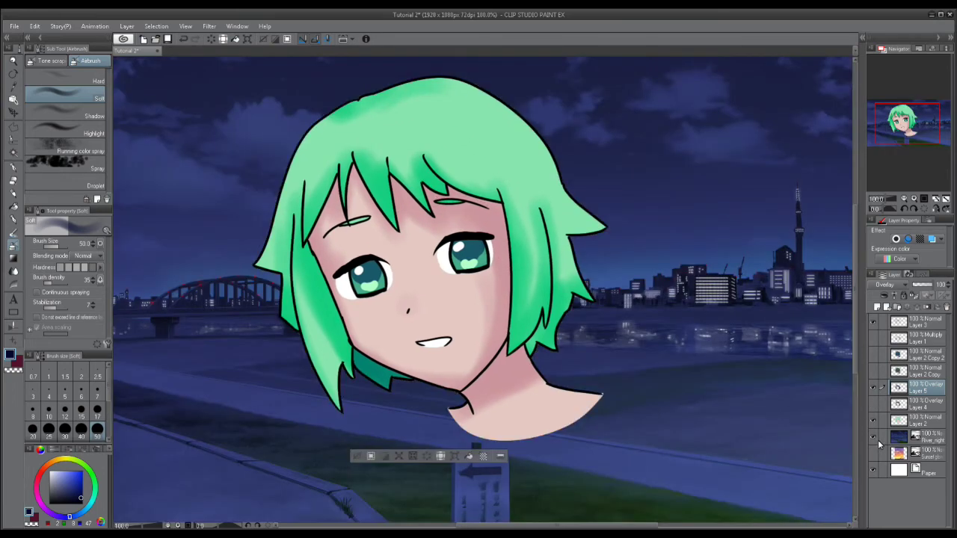
pyautogui.click(873, 436)
pyautogui.click(873, 403)
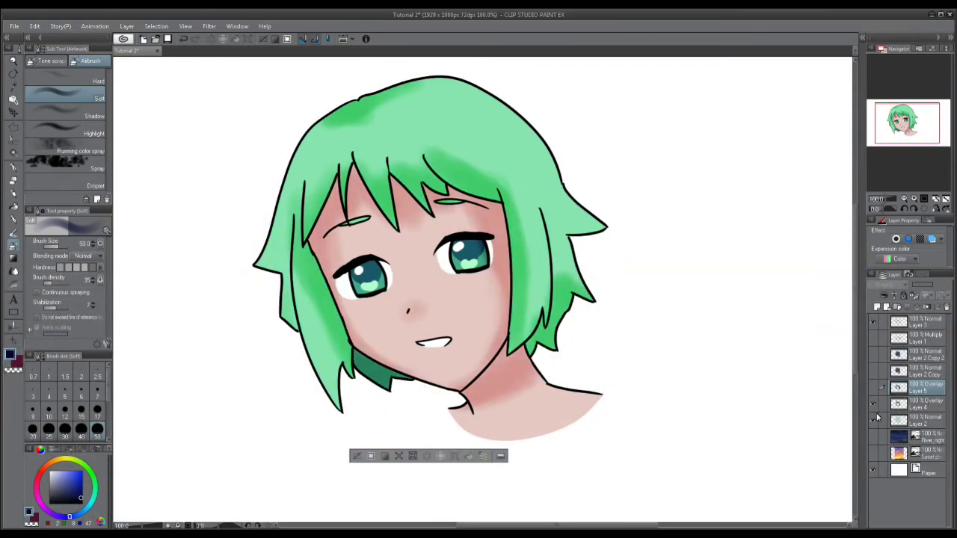
pyautogui.click(873, 453)
pyautogui.click(873, 452)
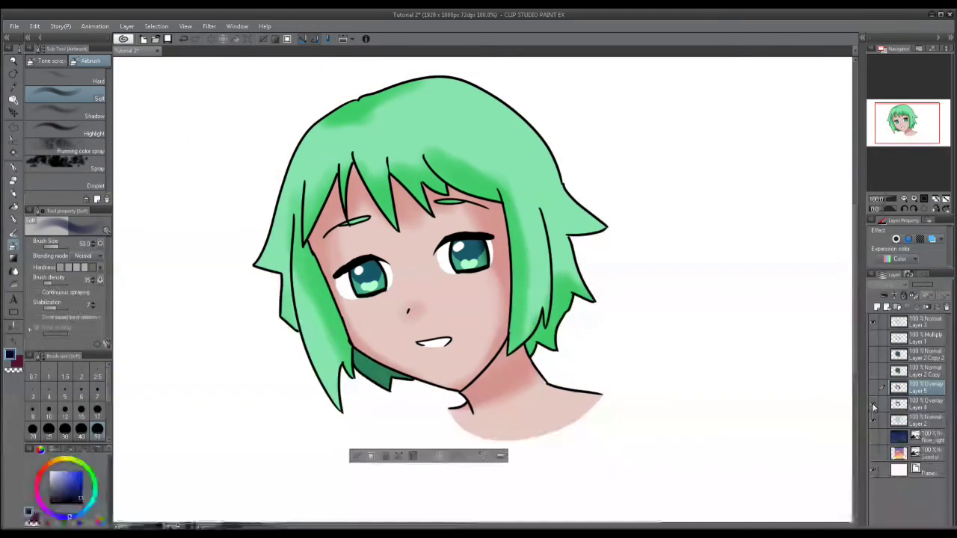
pyautogui.click(872, 390)
pyautogui.click(872, 388)
pyautogui.click(873, 404)
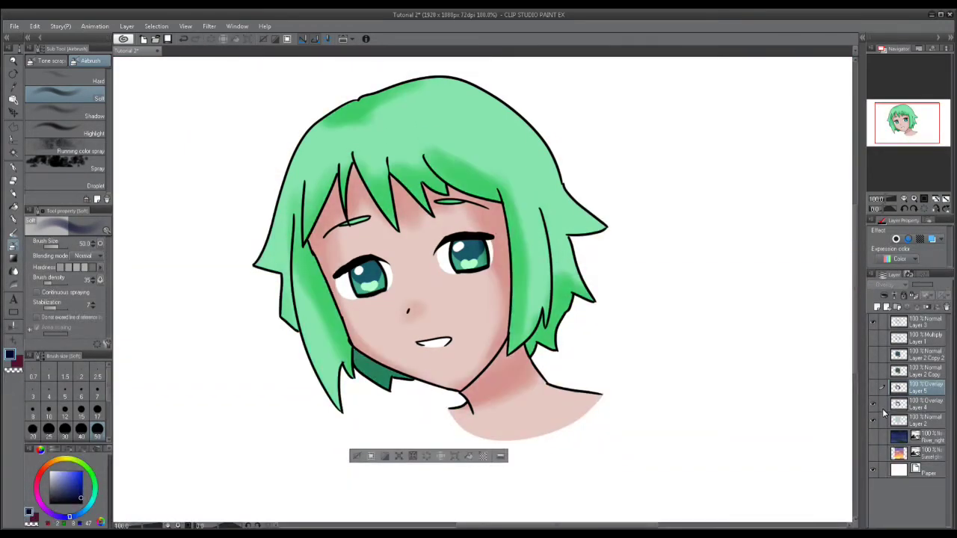
# Duplicate the flat colour layer, Layer 2, and hide the original
pyautogui.moveTo(775, 377); pyautogui.dragTo(752, 397)
pyautogui.click(919, 418)
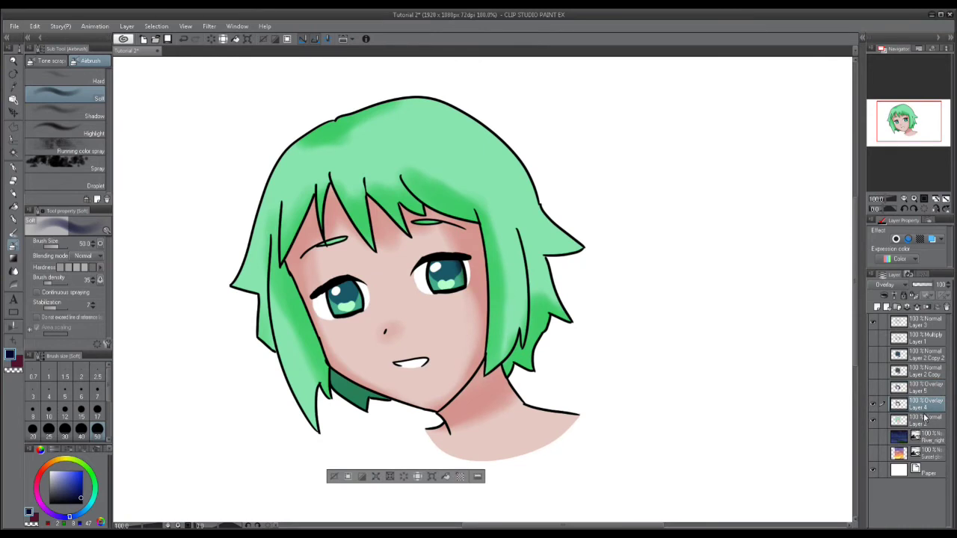
pyautogui.rightClick(920, 418)
pyautogui.click(921, 424)
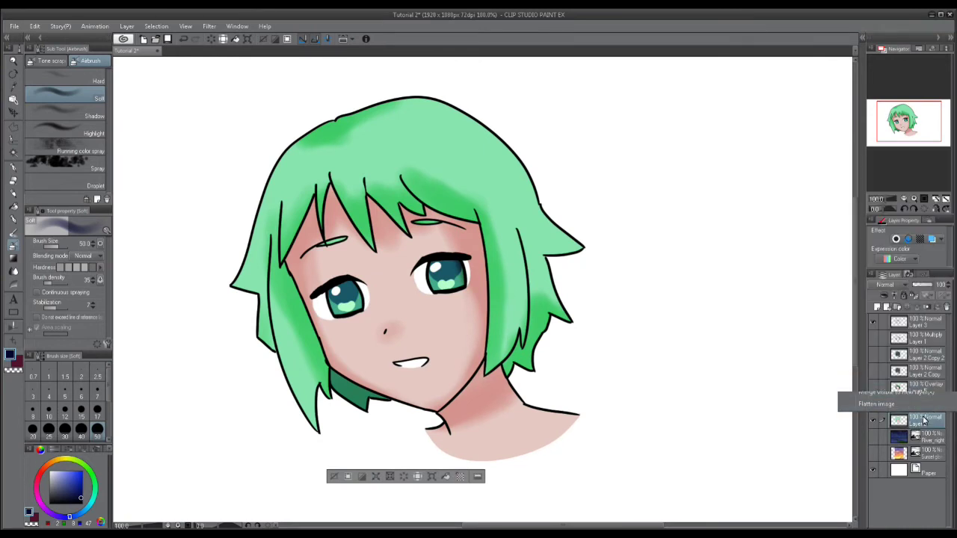
pyautogui.rightClick(922, 415)
pyautogui.click(896, 207)
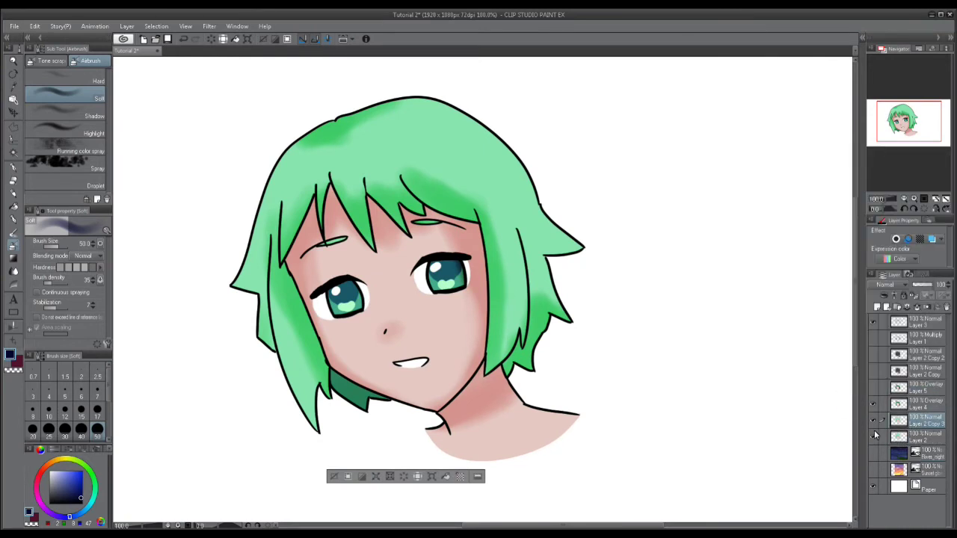
# Tint the duplicated colour layer with Color balance, setting yellow–blue to 54 and shifting cyan–red towards cyan
pyautogui.click(35, 26)
pyautogui.moveTo(153, 233)
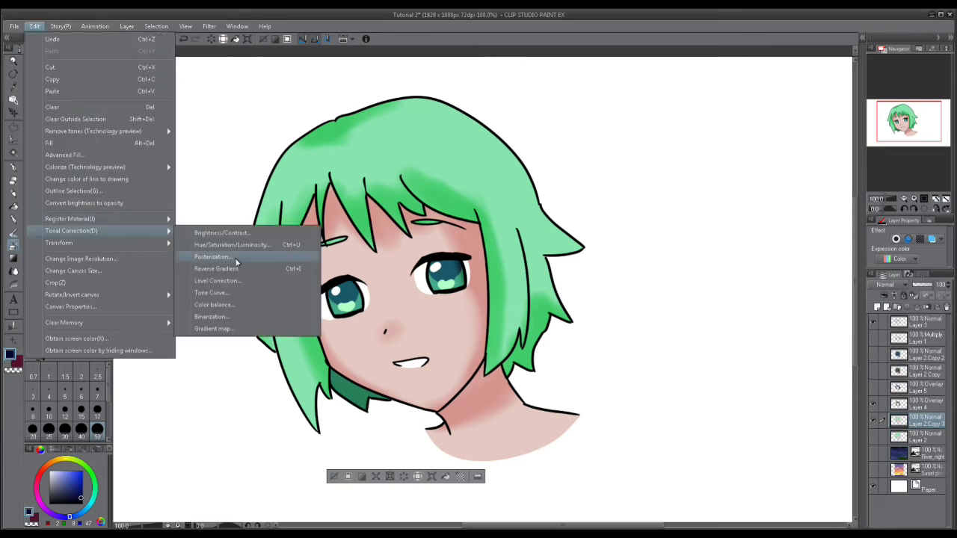
pyautogui.click(236, 304)
pyautogui.moveTo(821, 111); pyautogui.dragTo(828, 113)
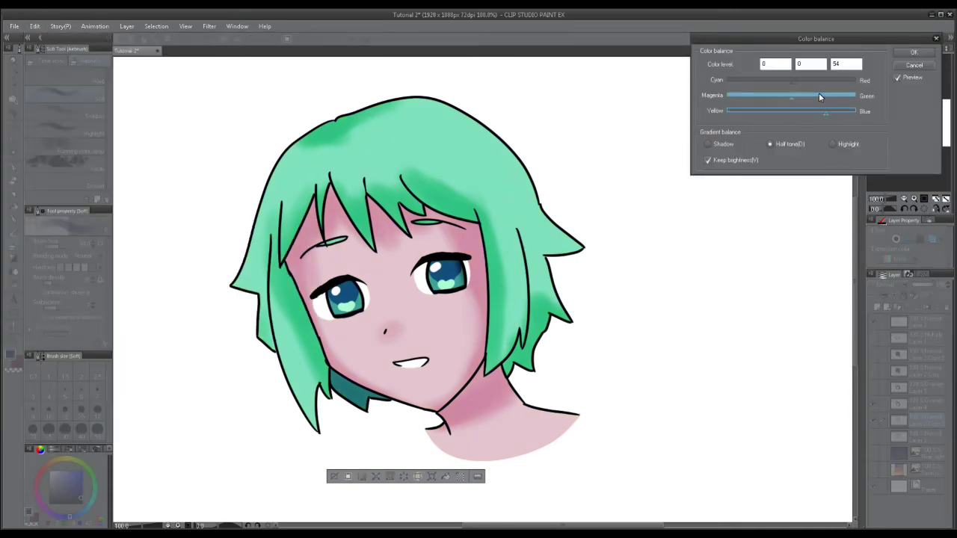
pyautogui.click(908, 53)
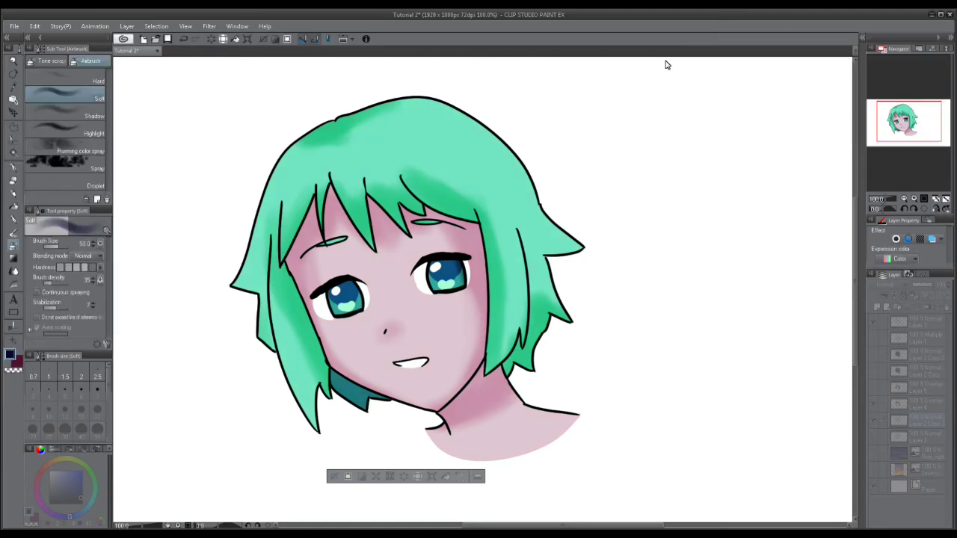
# Darken the duplicated colour layer with Hue/Saturation/Luminosity, lowering the luminosity and adjusting the saturation
pyautogui.click(35, 26)
pyautogui.moveTo(119, 231)
pyautogui.click(216, 241)
pyautogui.moveTo(192, 89); pyautogui.dragTo(130, 116)
pyautogui.click(165, 88)
pyautogui.click(157, 115)
pyautogui.click(181, 115)
pyautogui.moveTo(176, 120); pyautogui.dragTo(173, 92)
pyautogui.click(158, 116)
pyautogui.click(299, 48)
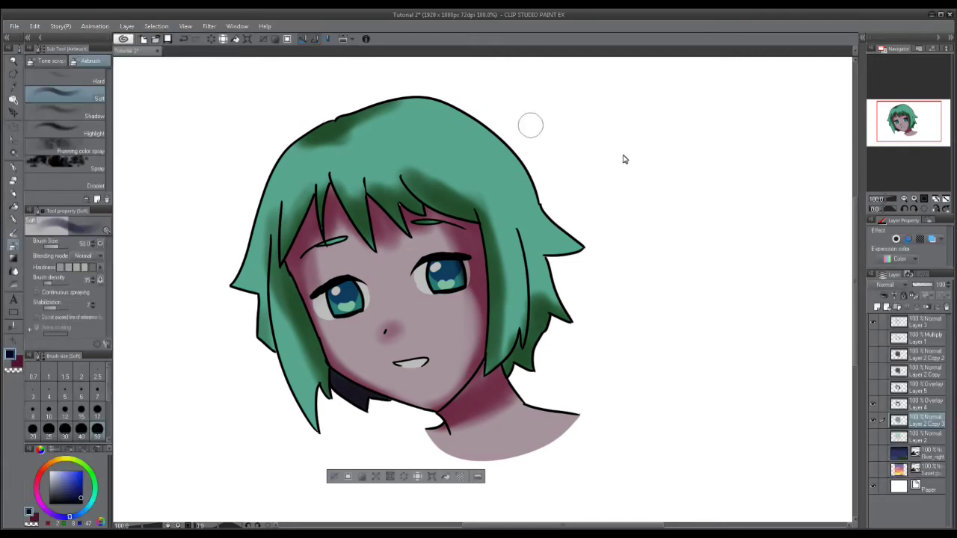
# View the blue Overlay shading of Layer 5, without Layer 4, on the darkened colours against the night background
pyautogui.moveTo(558, 137); pyautogui.dragTo(556, 114)
pyautogui.click(905, 406)
pyautogui.click(872, 403)
pyautogui.click(872, 387)
pyautogui.moveTo(704, 364); pyautogui.dragTo(706, 353)
pyautogui.click(928, 388)
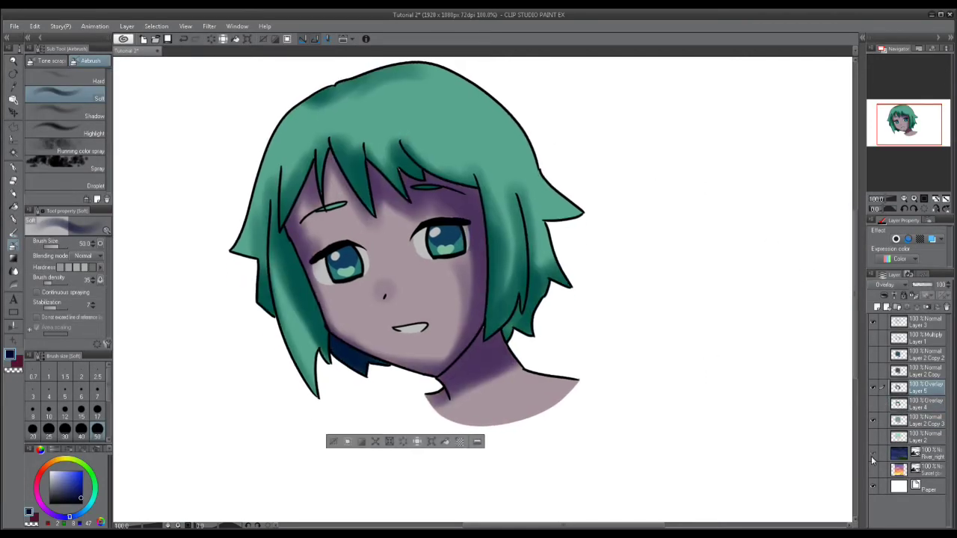
pyautogui.click(872, 453)
pyautogui.scroll(4, 676, 311)
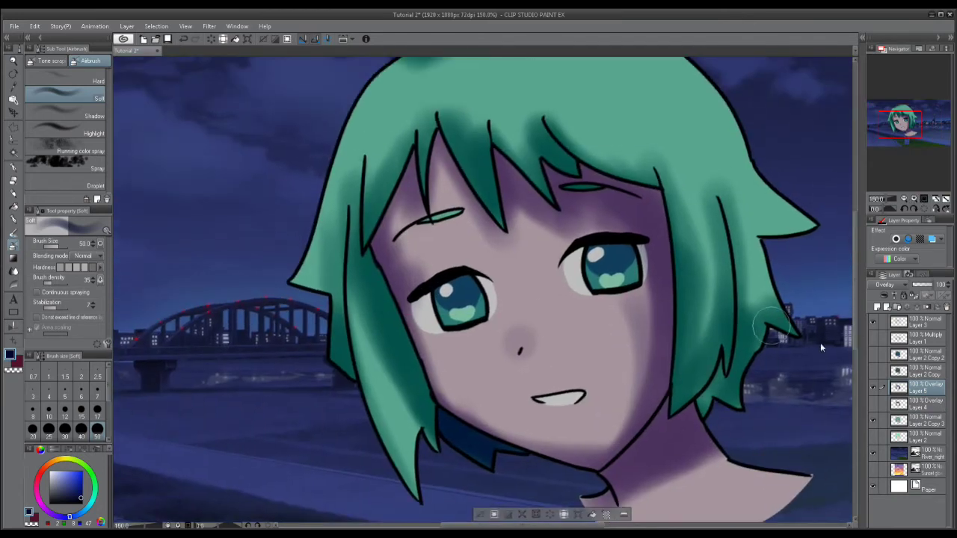
# Swap Layer 5 for the red shading of Layer 4 and replace the night background with the sunset one
pyautogui.click(873, 387)
pyautogui.click(872, 403)
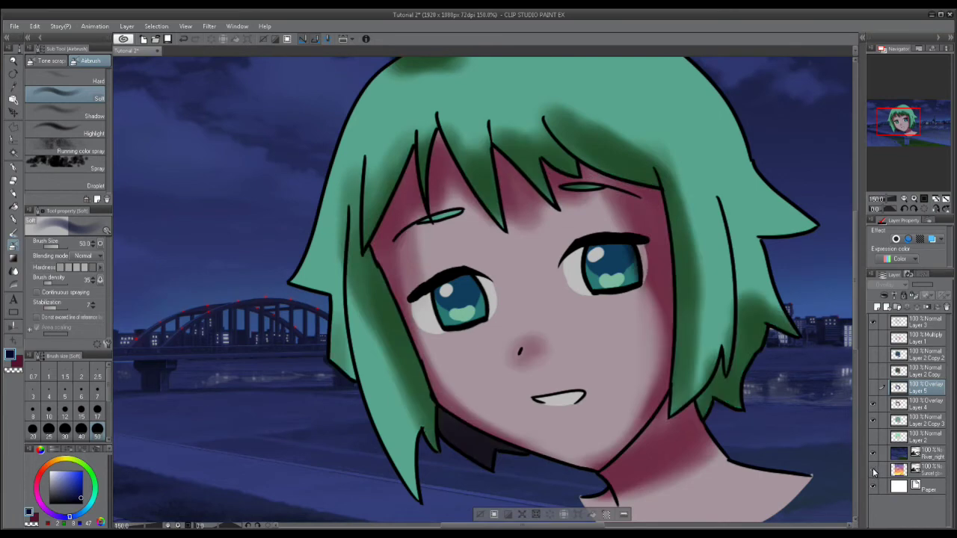
pyautogui.click(872, 453)
pyautogui.moveTo(677, 363); pyautogui.dragTo(642, 353)
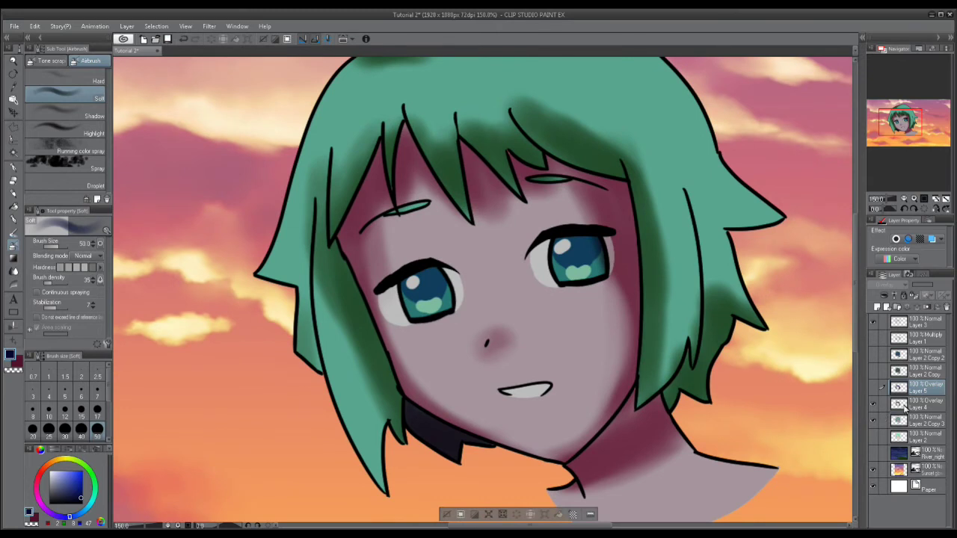
# Reduce the opacity of the red Overlay shading, Layer 4, to 74%
pyautogui.click(905, 408)
pyautogui.click(926, 290)
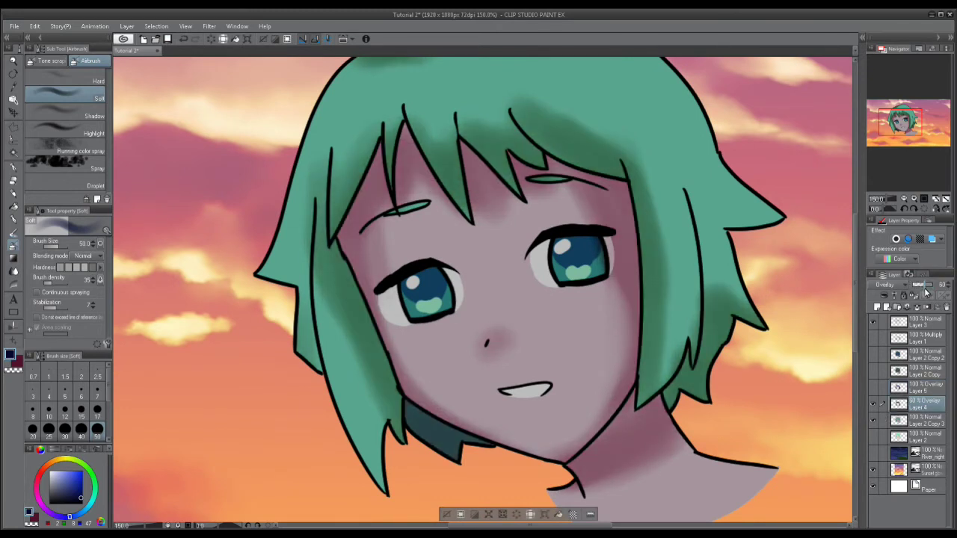
pyautogui.moveTo(701, 384); pyautogui.dragTo(728, 378)
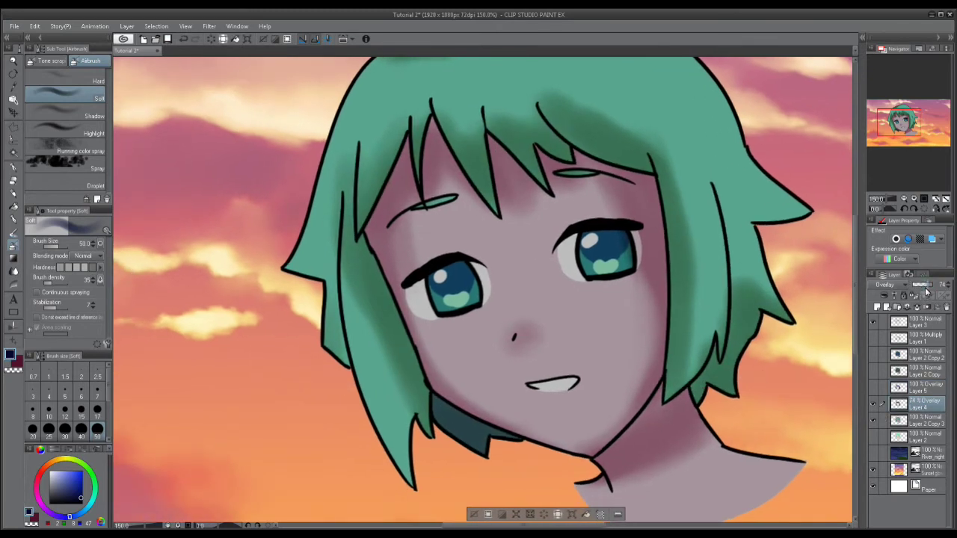
# Restore Layer 4's opacity to 100% and view its red shading over the original Layer 2 colours on plain white
pyautogui.moveTo(920, 287); pyautogui.dragTo(933, 287)
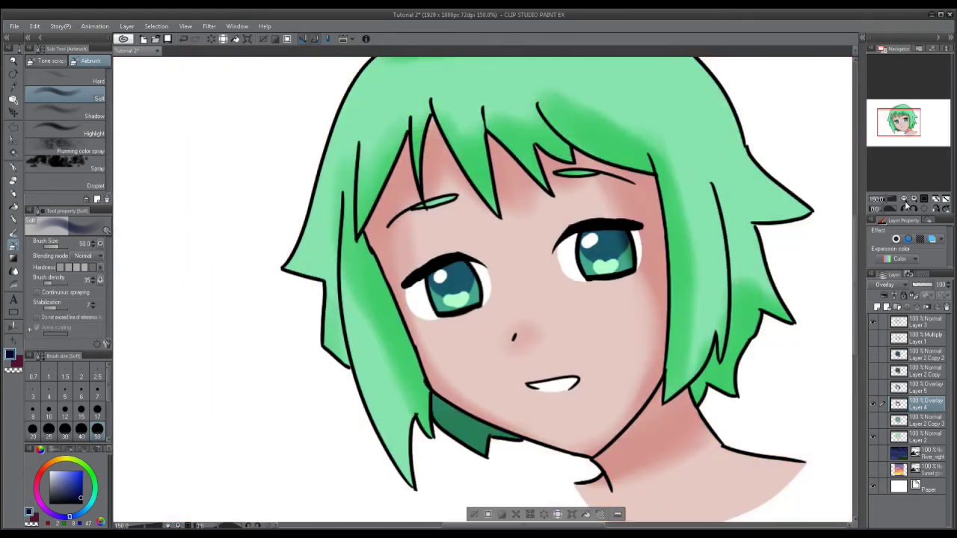
pyautogui.click(904, 204)
pyautogui.moveTo(822, 247); pyautogui.dragTo(770, 236)
pyautogui.click(913, 199)
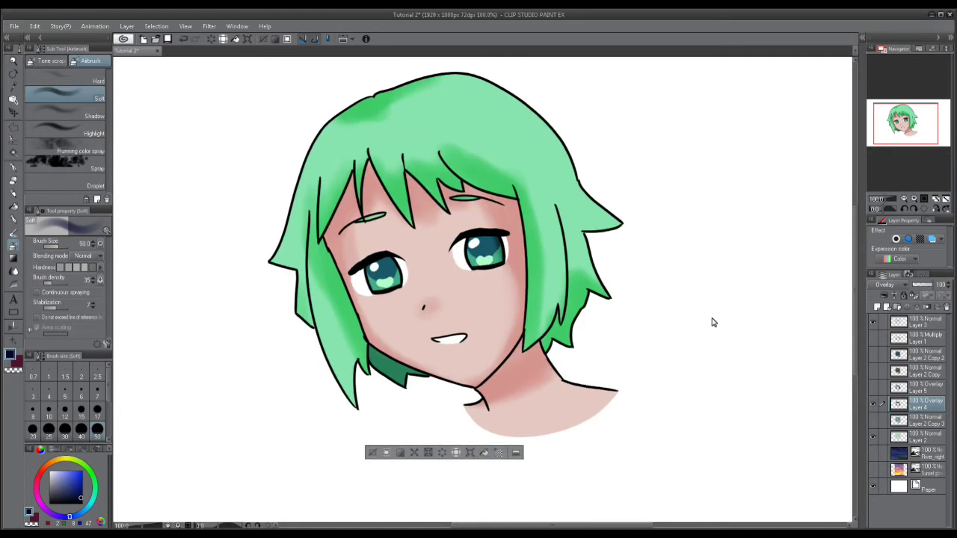
pyautogui.moveTo(713, 321); pyautogui.dragTo(705, 326)
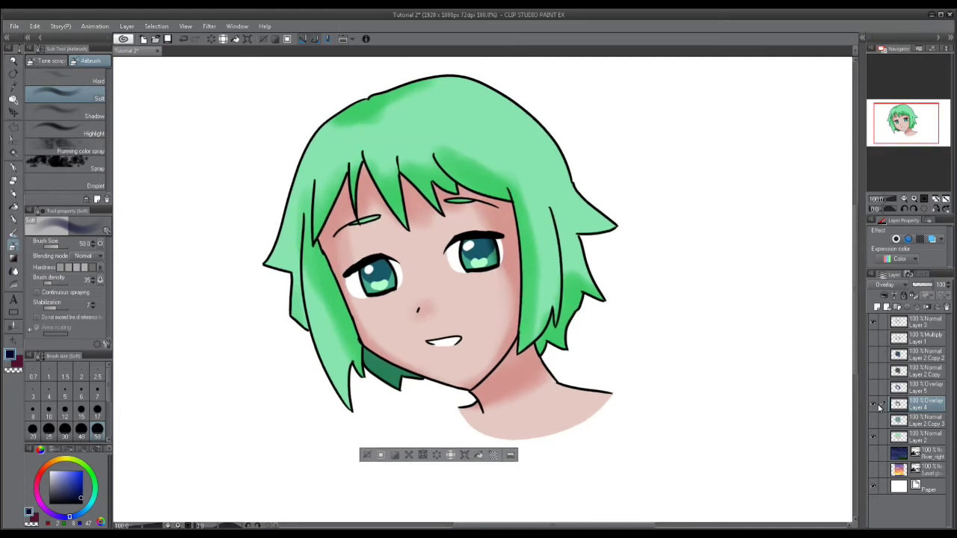
pyautogui.click(367, 455)
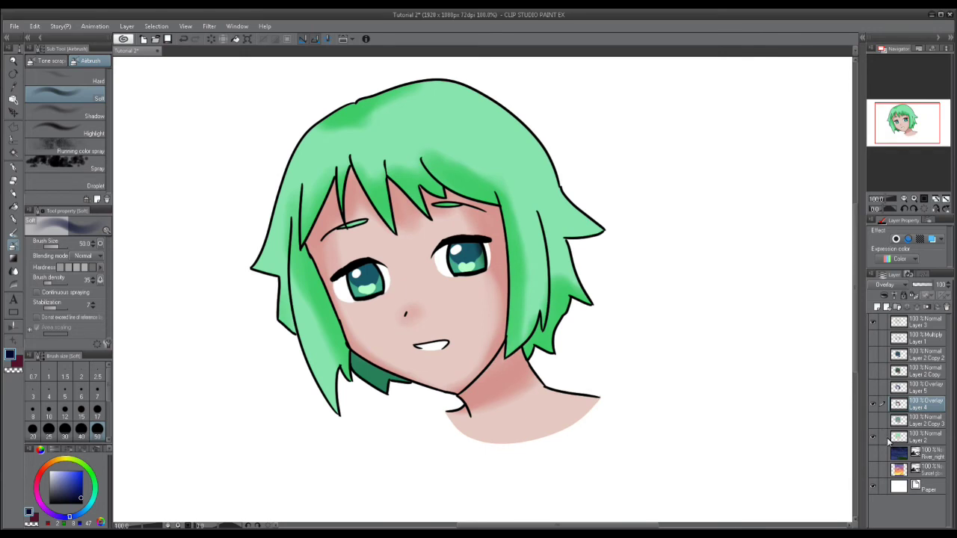
# Duplicate the Layer 2 flat colours and group blue shading Layer 5 with its colour layers in a folder named Soft_Blue
pyautogui.click(873, 403)
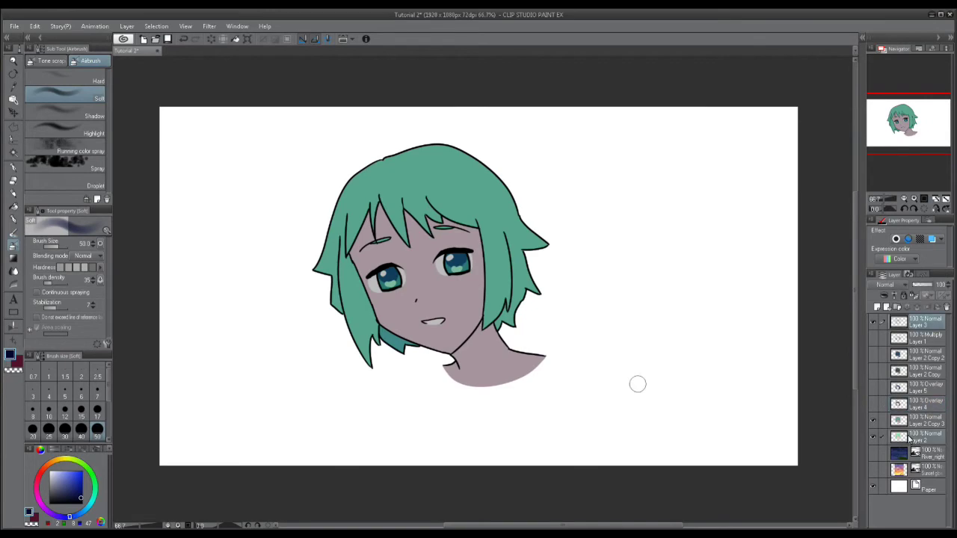
pyautogui.click(911, 440)
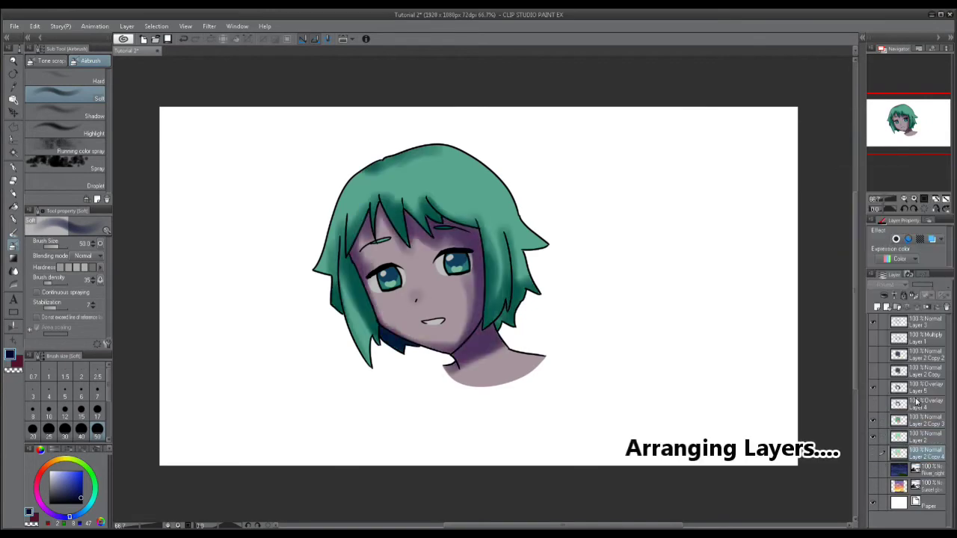
pyautogui.doubleClick(923, 405)
pyautogui.write('Soft_Blue')
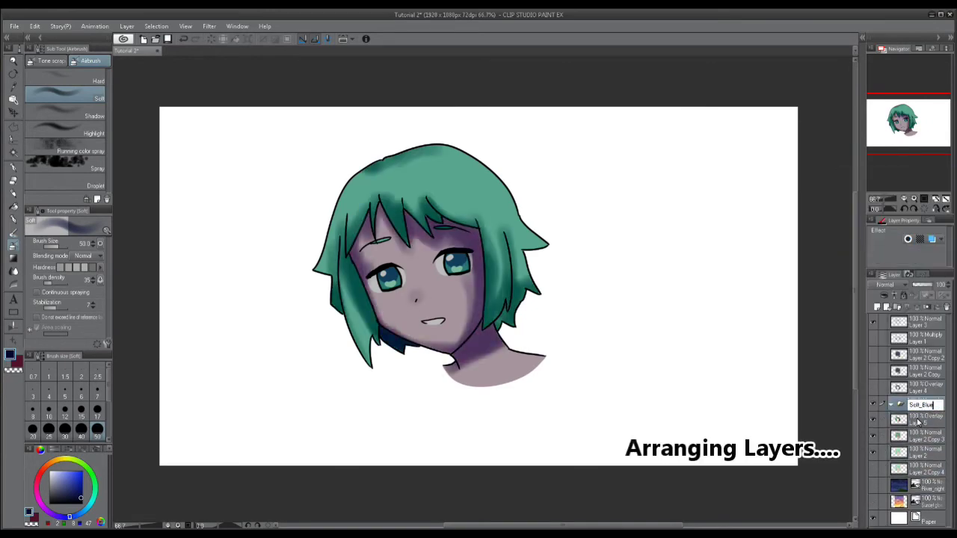
# Group the remaining shading and colour layers into folders soft_red, Cel_red, Cel_blue, mul_blue and mul_red, and rename the line-art layer lines
pyautogui.rightClick(917, 418)
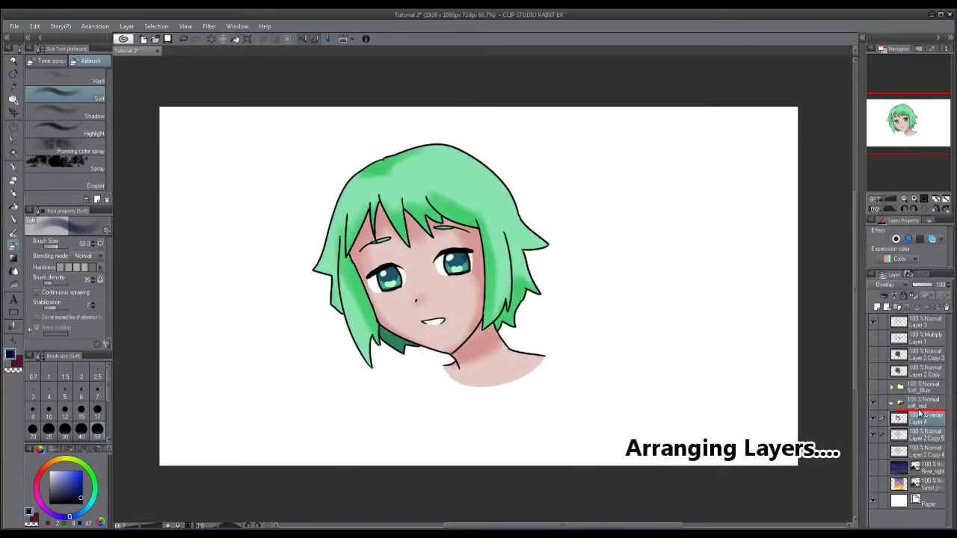
pyautogui.rightClick(900, 415)
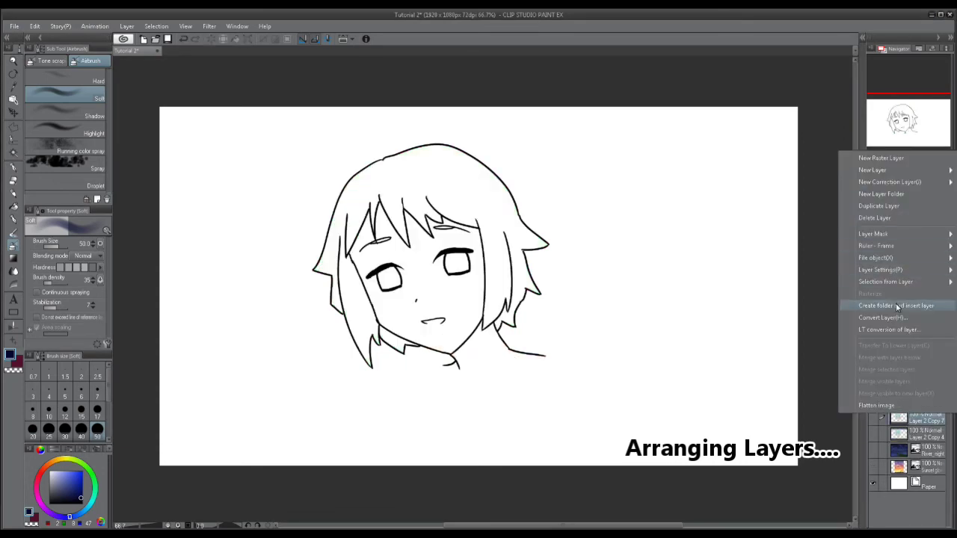
pyautogui.click(897, 306)
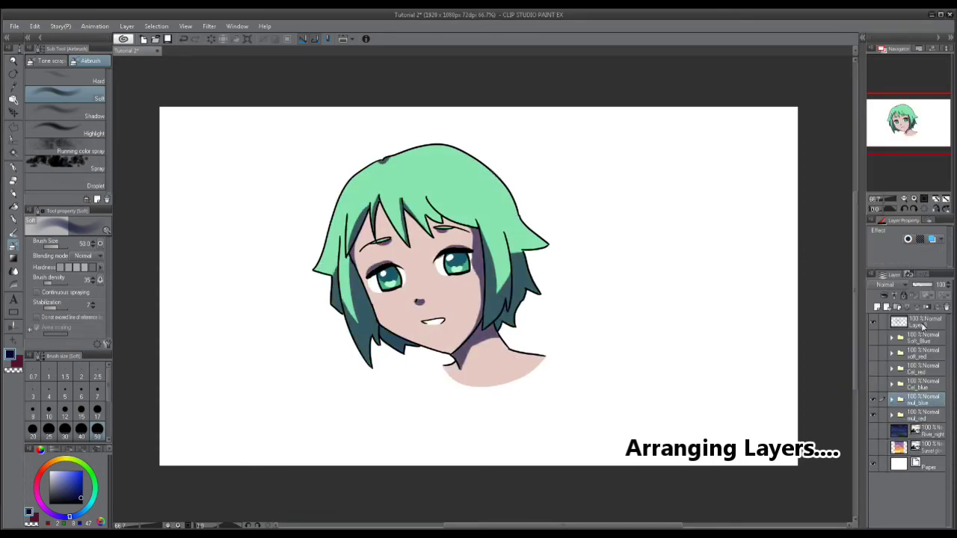
pyautogui.click(920, 323)
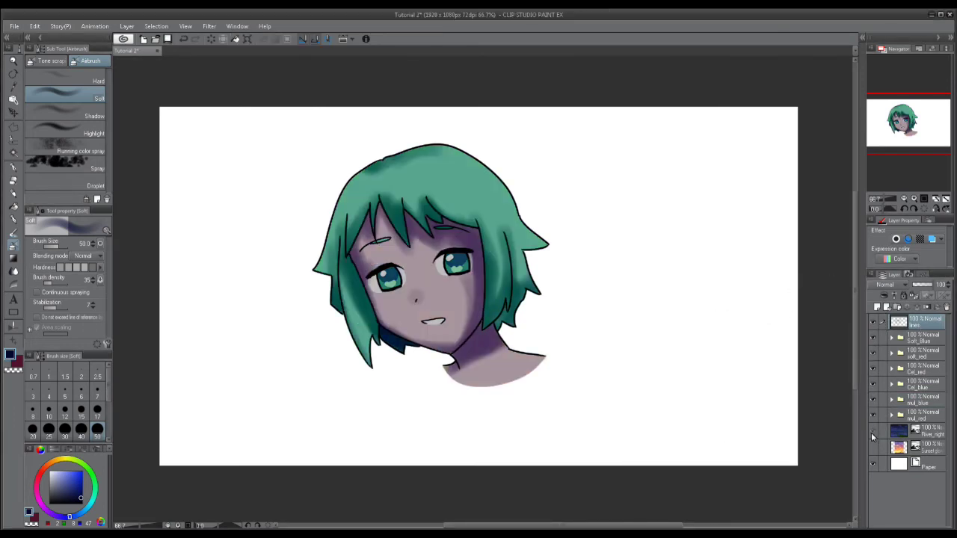
# Show the night river background behind the Soft_Blue shaded portrait and frame the head closely
pyautogui.click(873, 432)
pyautogui.click(911, 198)
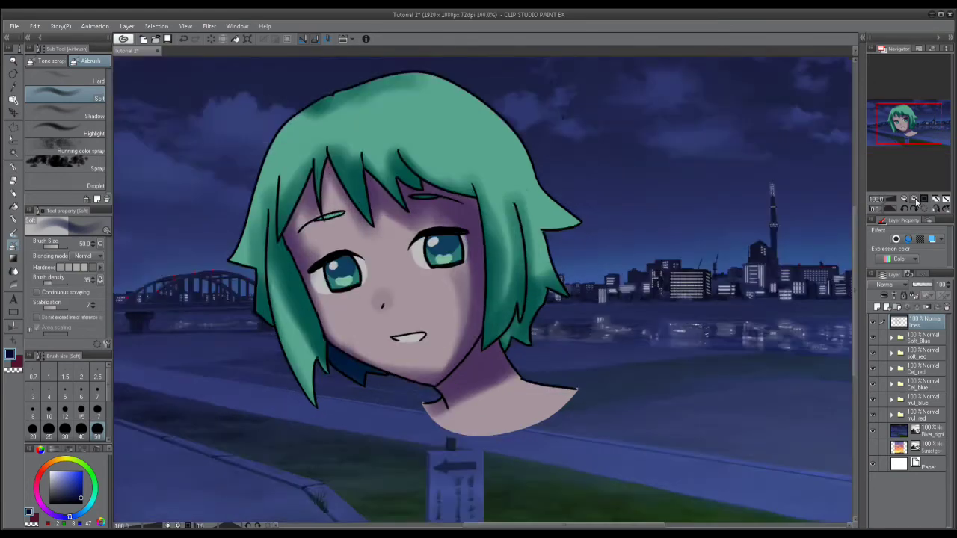
pyautogui.click(911, 198)
pyautogui.click(903, 199)
pyautogui.moveTo(628, 287); pyautogui.dragTo(598, 311)
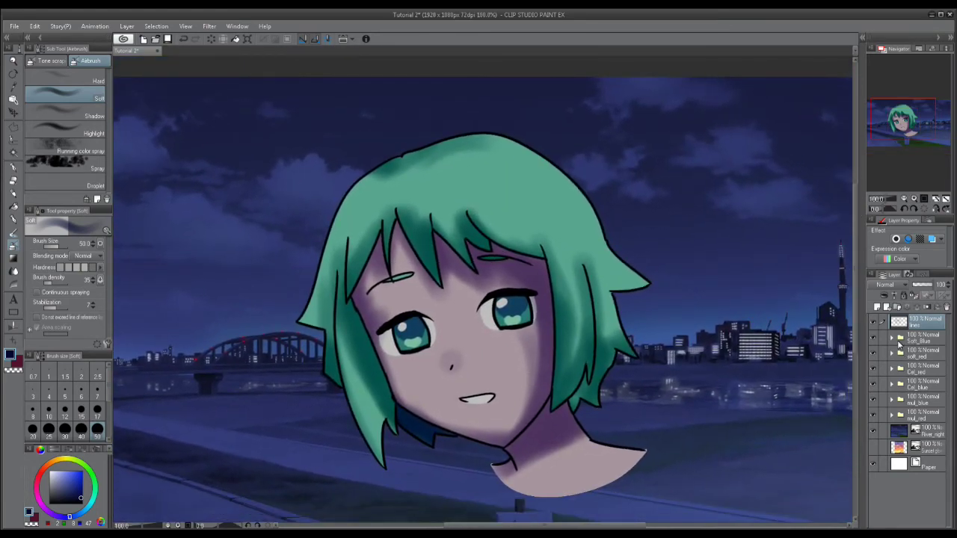
# Inspect the layers inside the Soft_Blue folder, checking the Overlay shading of Layer 5
pyautogui.click(892, 339)
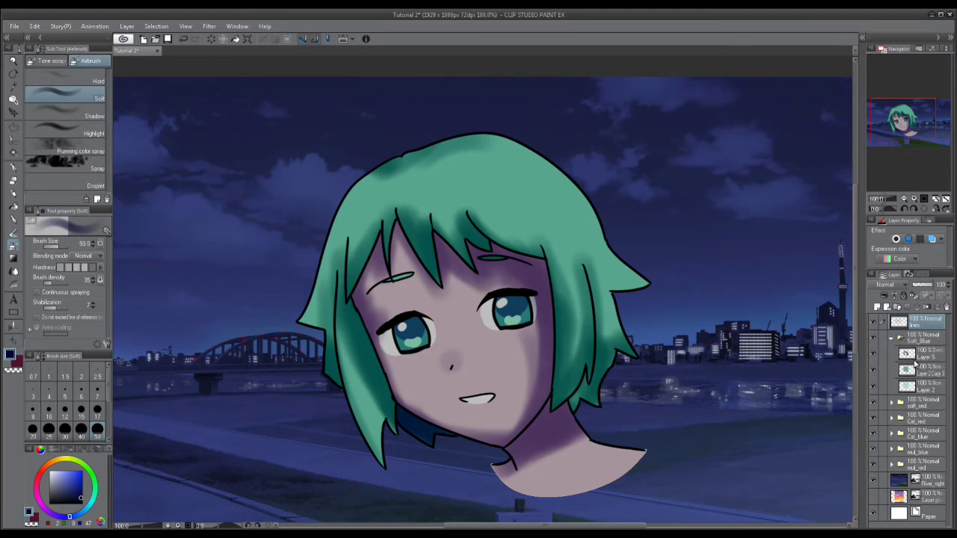
pyautogui.click(874, 353)
pyautogui.click(872, 359)
pyautogui.click(895, 342)
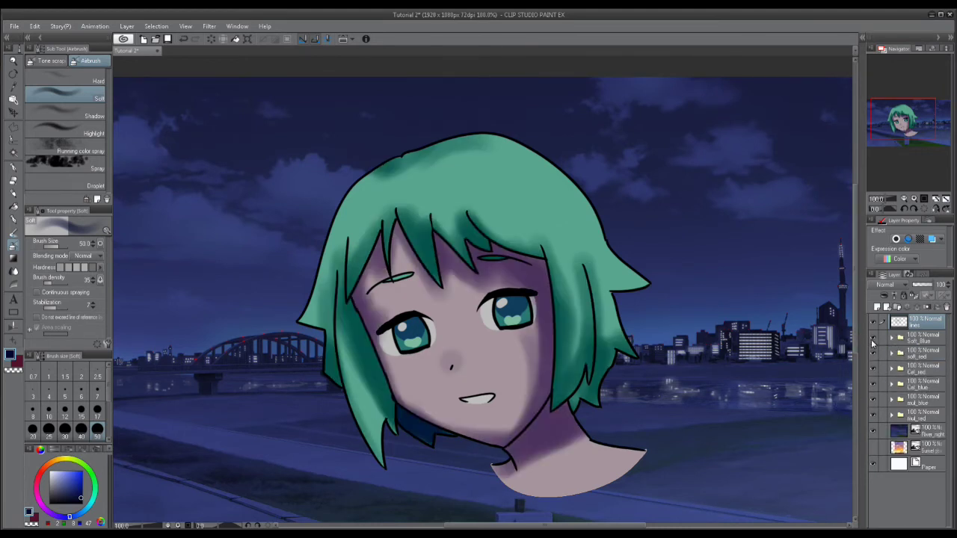
# Hide the Soft_Blue folder, replace the night background with the sunset one, and inspect the layers in soft_red
pyautogui.click(873, 340)
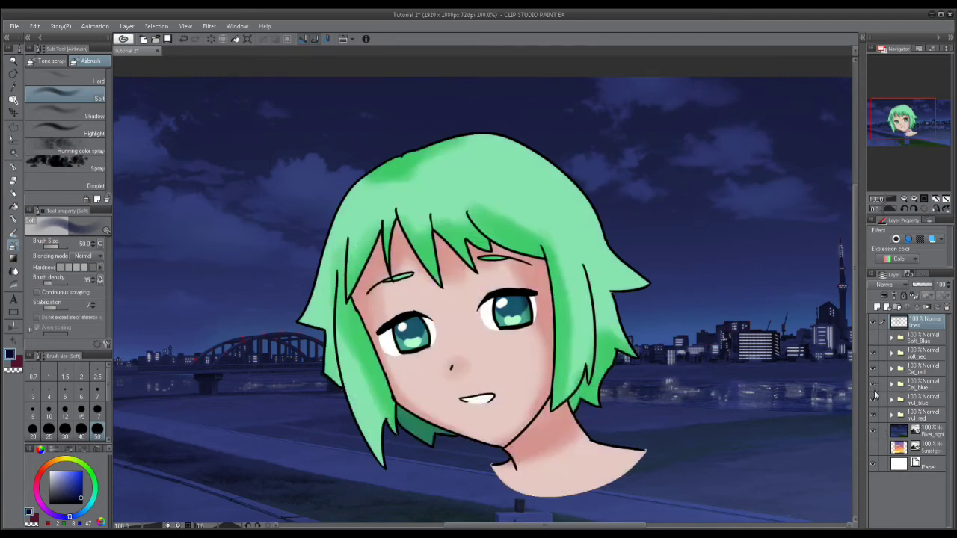
pyautogui.click(873, 430)
pyautogui.click(873, 447)
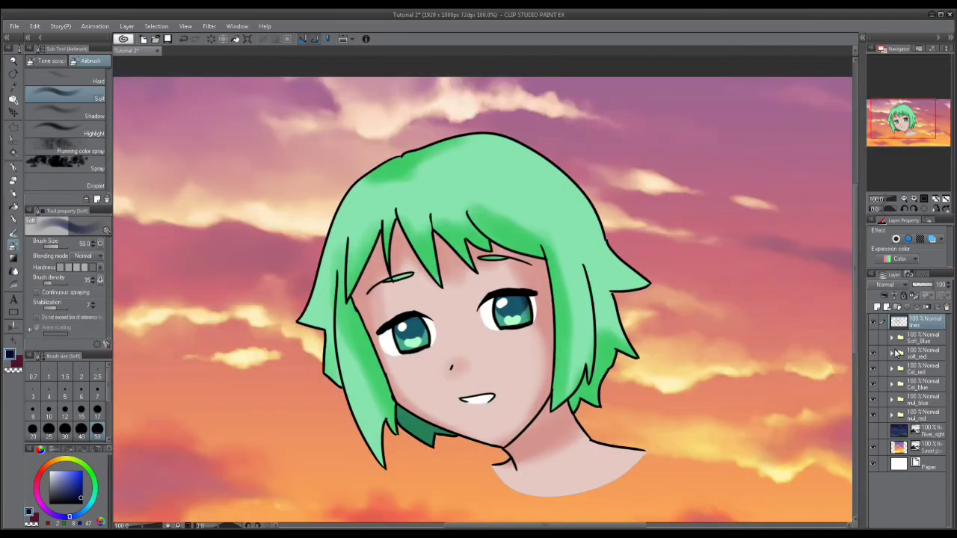
pyautogui.click(892, 353)
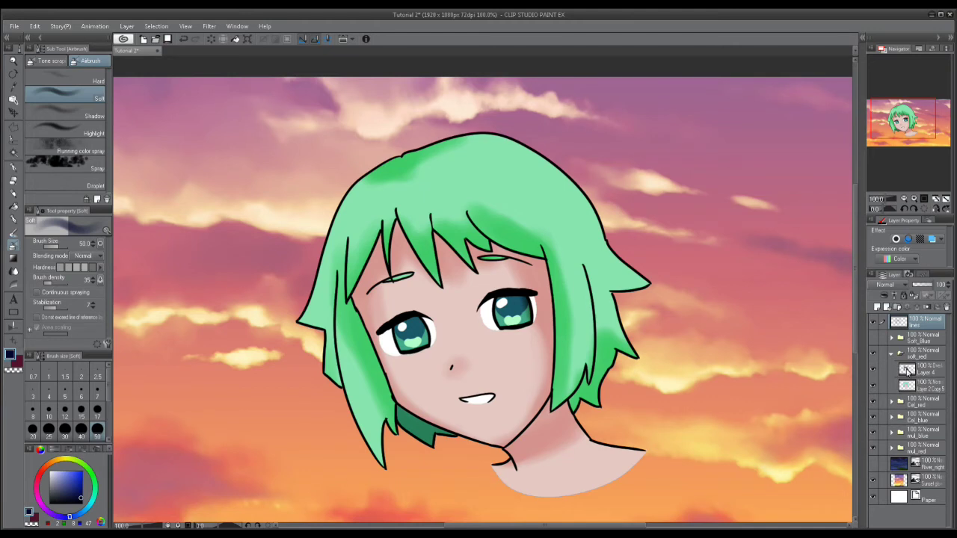
pyautogui.click(891, 354)
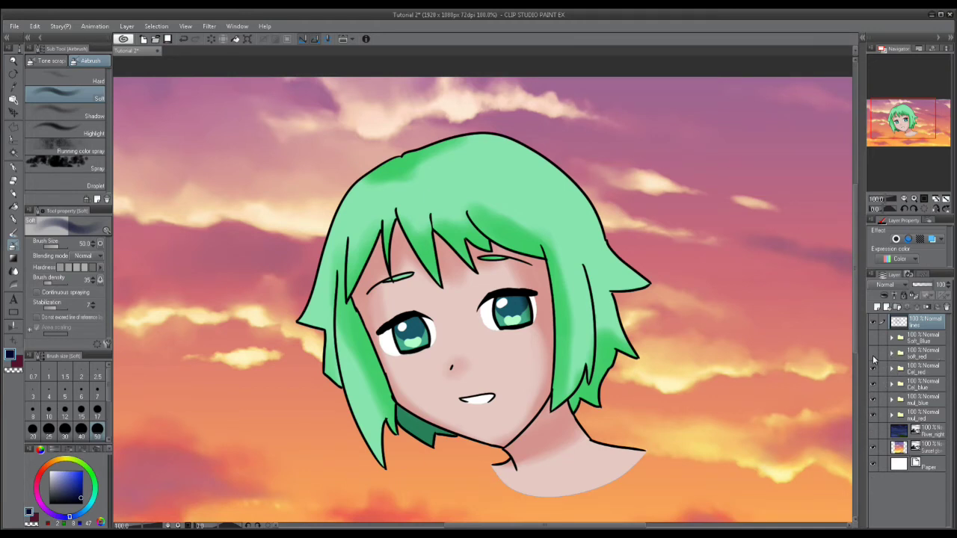
# Hide the soft_red folder to view the Cel_red shading against the sunset background
pyautogui.click(873, 355)
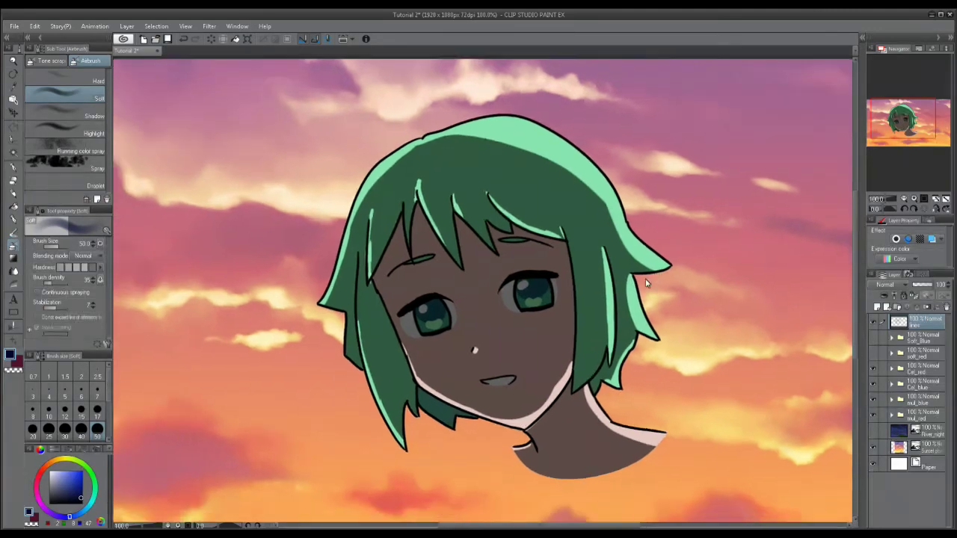
pyautogui.scroll(2, 650, 272)
pyautogui.moveTo(656, 262); pyautogui.dragTo(586, 270)
# Hide the Cel_red folder and swap the sunset for the night background to examine the Cel_blue shading
pyautogui.click(872, 369)
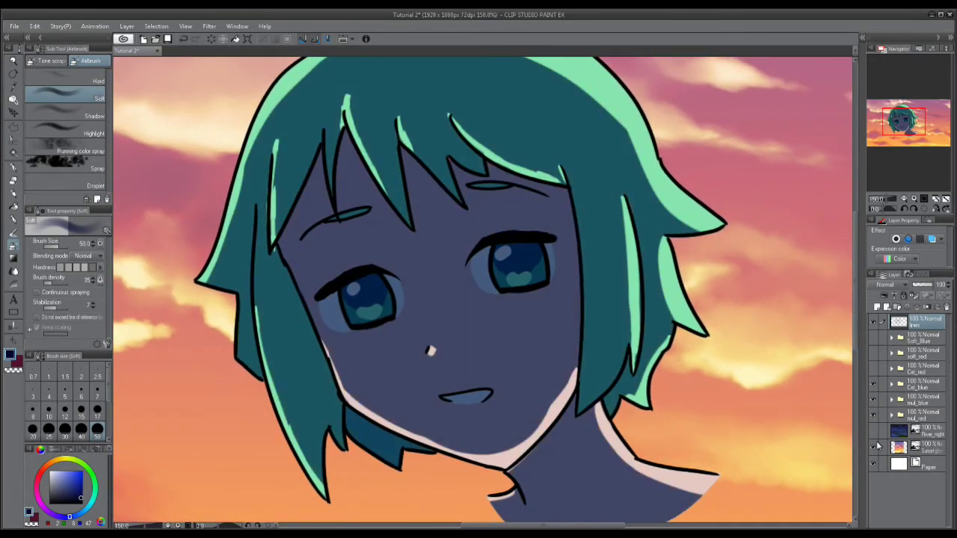
pyautogui.click(873, 446)
pyautogui.click(872, 430)
pyautogui.moveTo(639, 388); pyautogui.dragTo(681, 390)
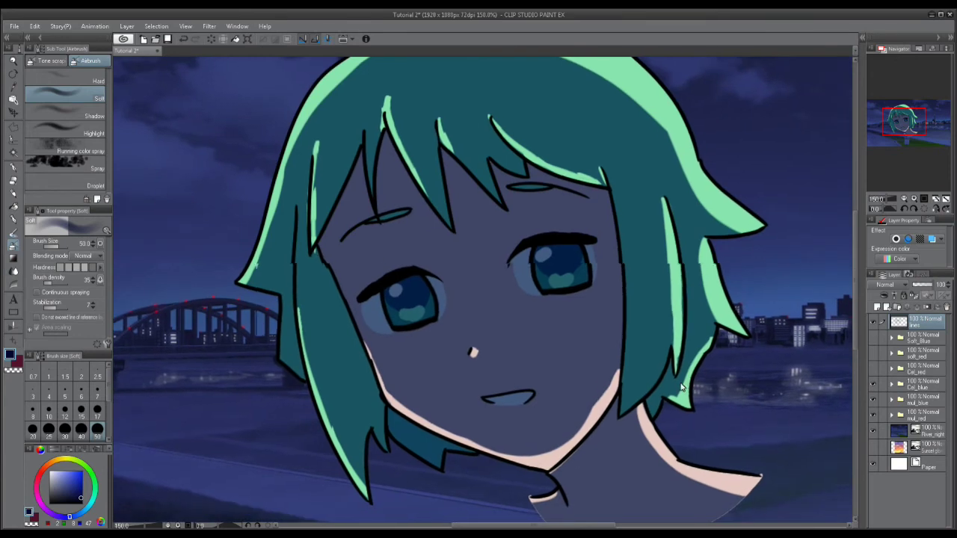
pyautogui.moveTo(788, 335); pyautogui.dragTo(752, 420)
pyautogui.moveTo(638, 134); pyautogui.dragTo(630, 171)
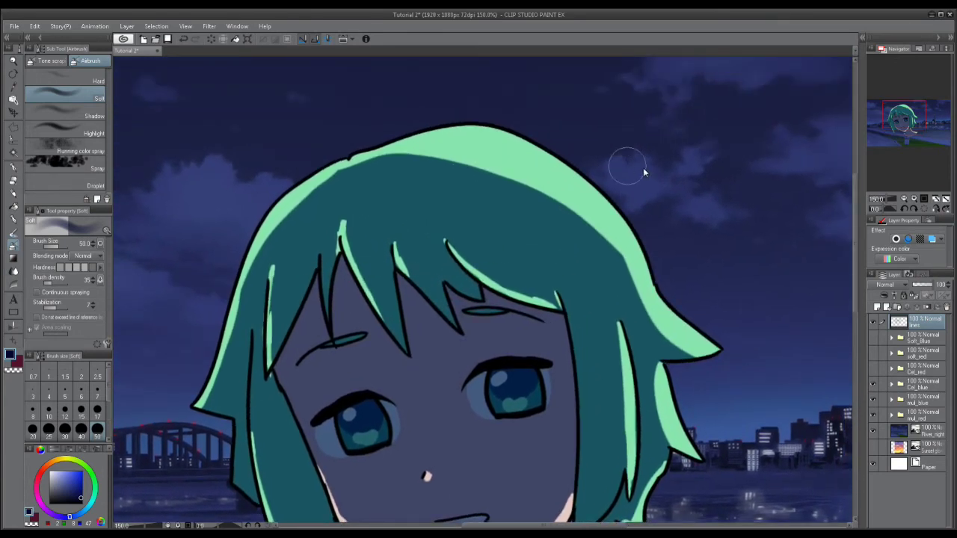
pyautogui.moveTo(701, 296); pyautogui.dragTo(694, 265)
pyautogui.moveTo(698, 326); pyautogui.dragTo(758, 243)
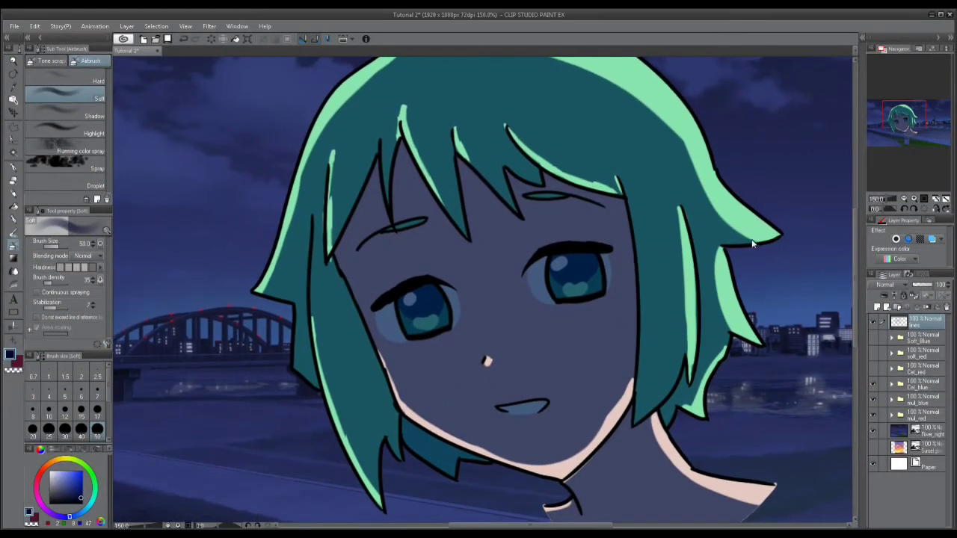
# Hide the Cel_blue folder and inspect the Multiply shading layer inside the mul_blue folder
pyautogui.click(872, 384)
pyautogui.moveTo(832, 415); pyautogui.dragTo(808, 382)
pyautogui.click(890, 400)
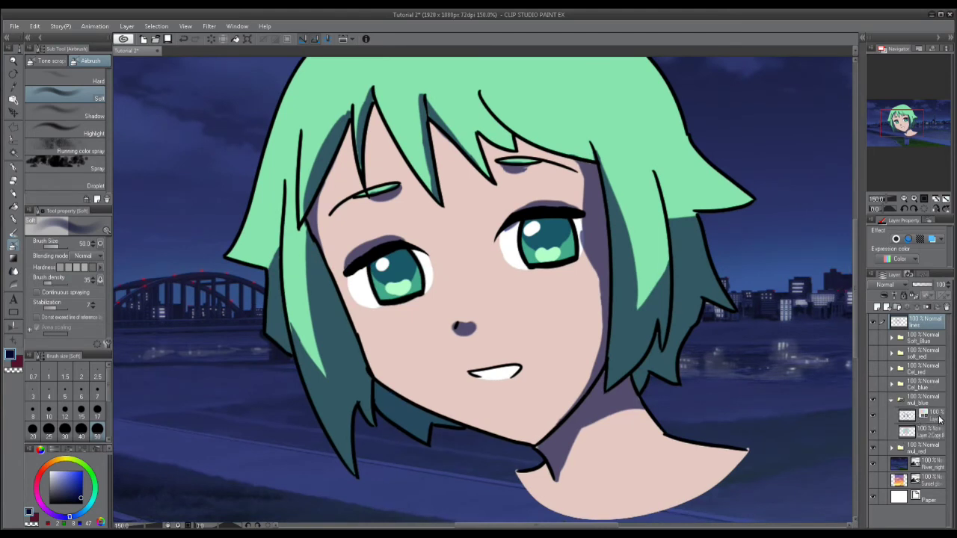
pyautogui.click(940, 419)
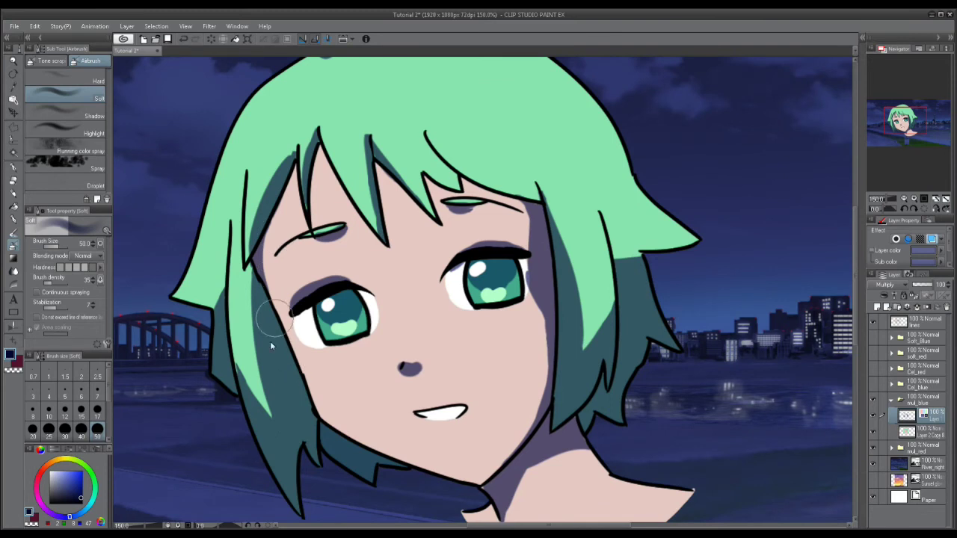
pyautogui.click(892, 403)
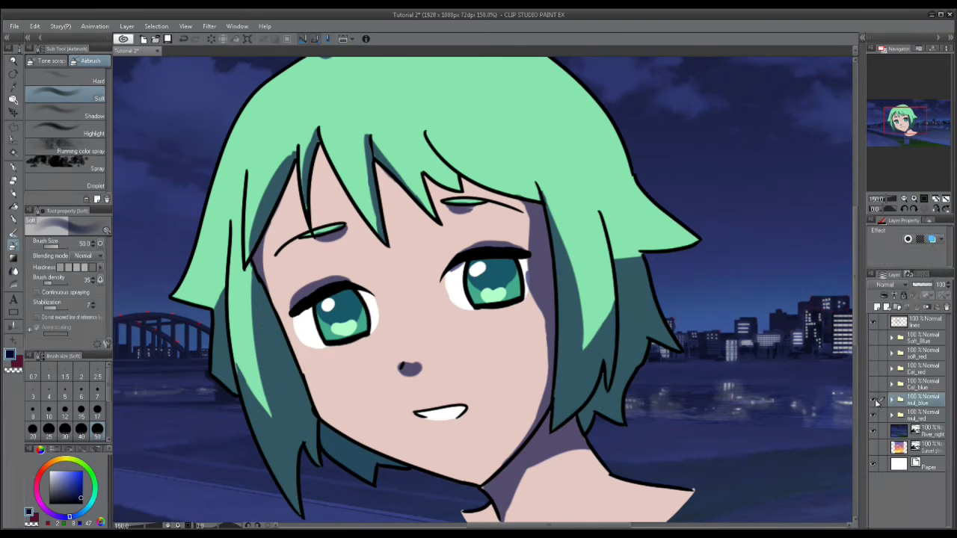
# Compare the Cel_blue shading with the mul_blue shading against the night background
pyautogui.click(872, 384)
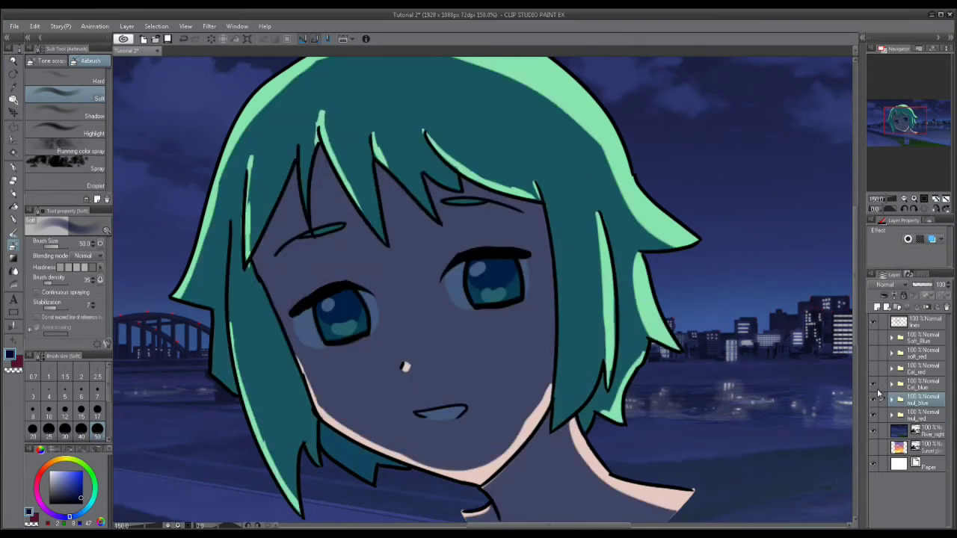
pyautogui.scroll(1, 577, 196)
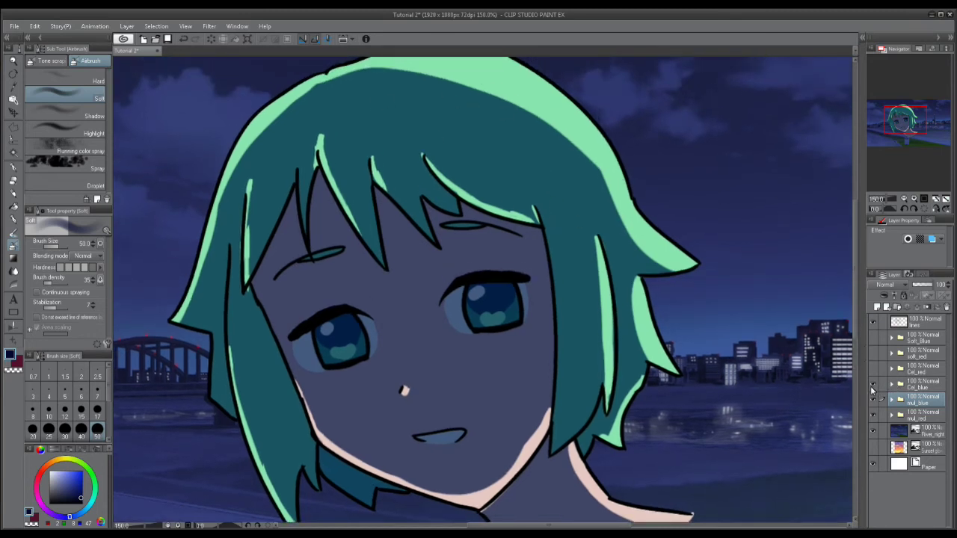
pyautogui.click(873, 400)
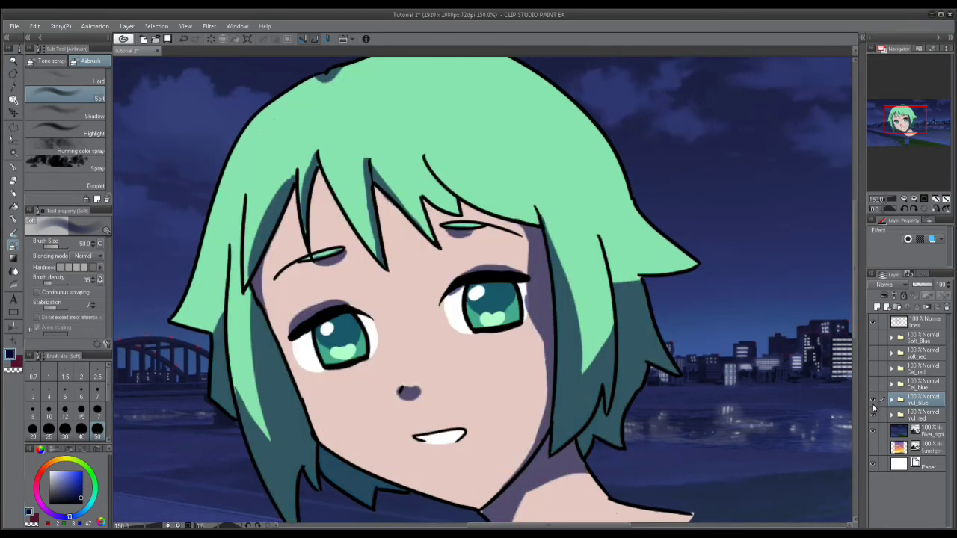
# Hide the mul_blue folder and replace the night background with the sunset one to view the mul_red shading
pyautogui.click(872, 399)
pyautogui.click(873, 431)
pyautogui.click(873, 446)
pyautogui.moveTo(737, 378); pyautogui.dragTo(788, 352)
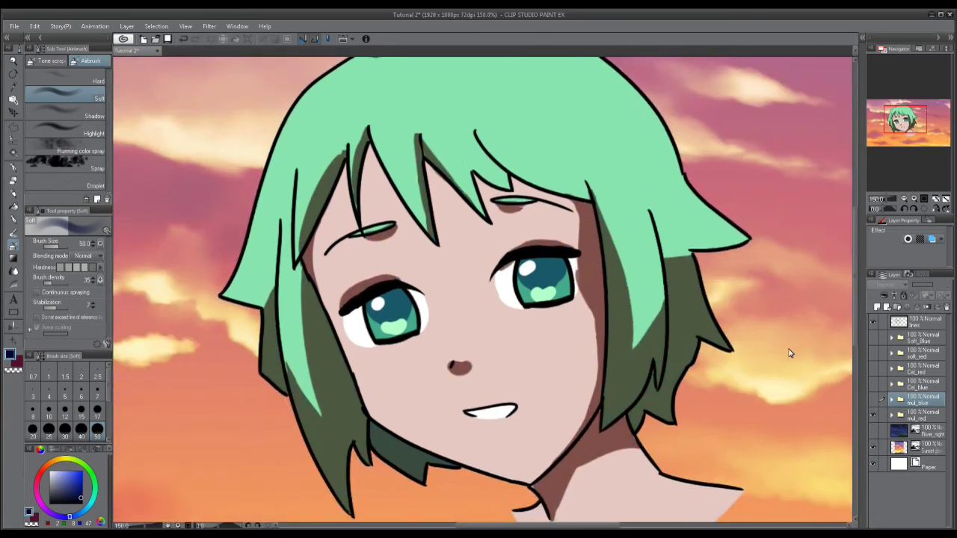
pyautogui.scroll(-1, 789, 354)
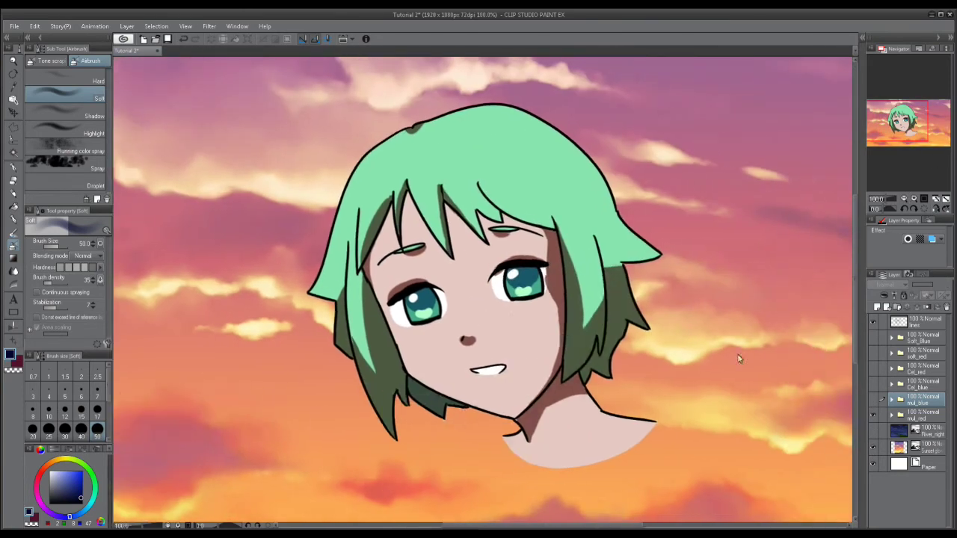
# Hide the sunset background and swap the mul_red shading for the mul_blue shading on plain white
pyautogui.click(872, 447)
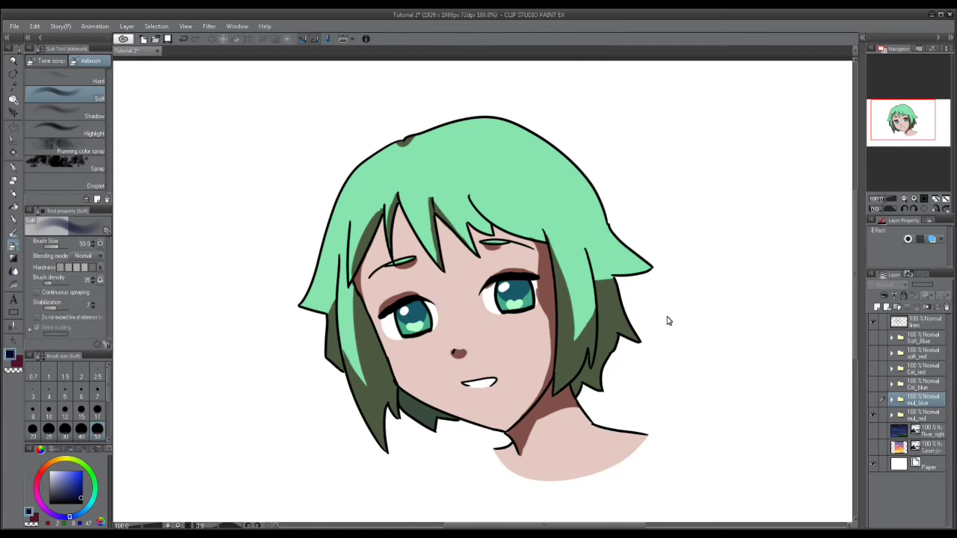
pyautogui.moveTo(700, 302); pyautogui.dragTo(695, 288)
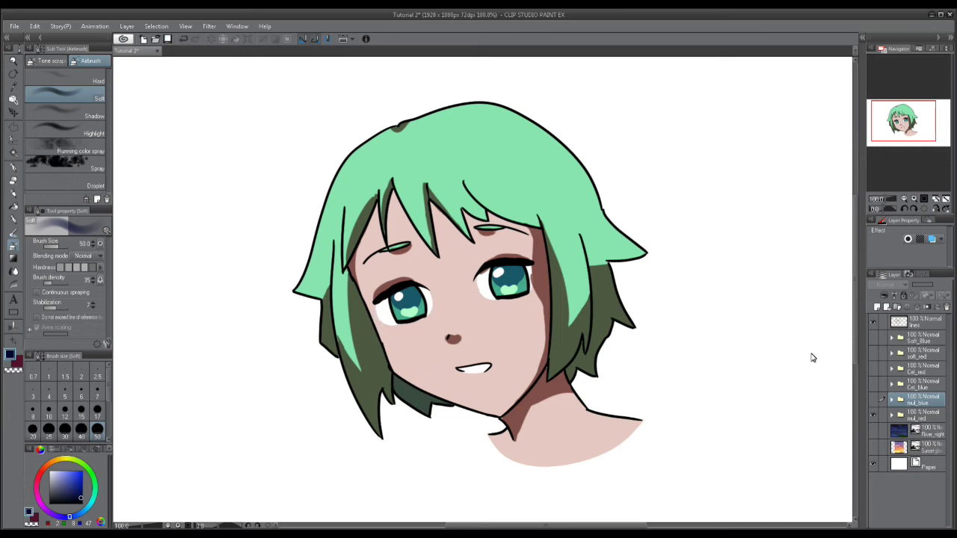
pyautogui.click(871, 415)
pyautogui.click(873, 399)
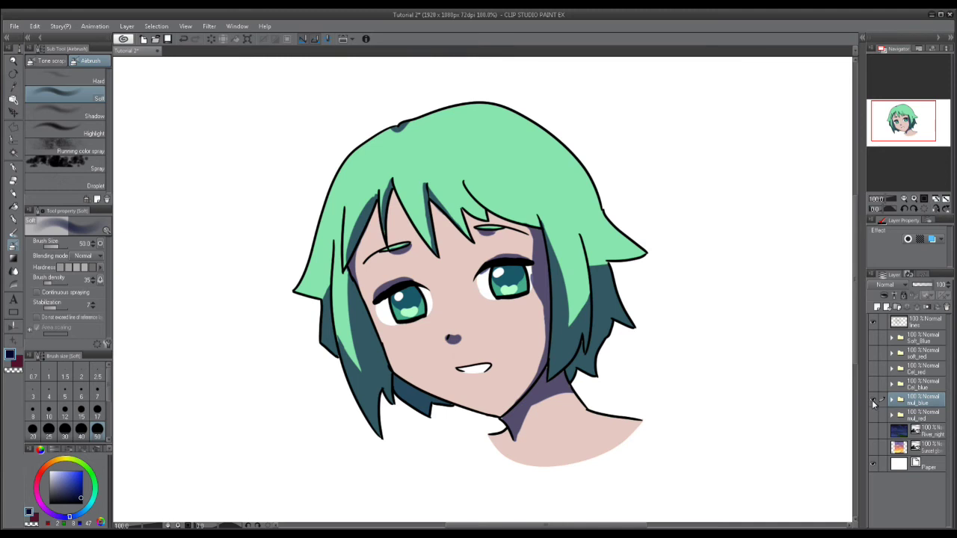
# Hide the mul_blue shading and view the Cel_blue and Cel_red versions one after the other on the white background
pyautogui.click(872, 400)
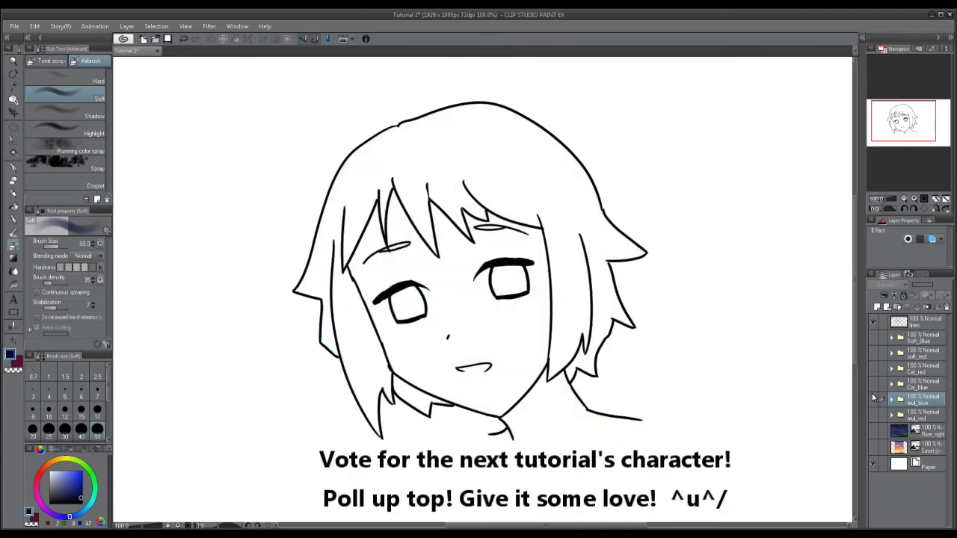
pyautogui.click(873, 383)
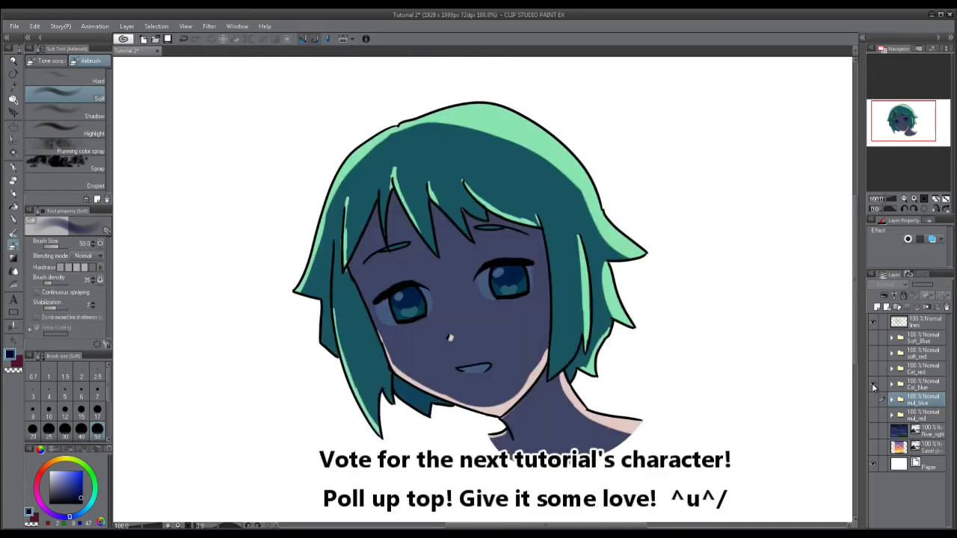
pyautogui.click(871, 383)
pyautogui.click(873, 368)
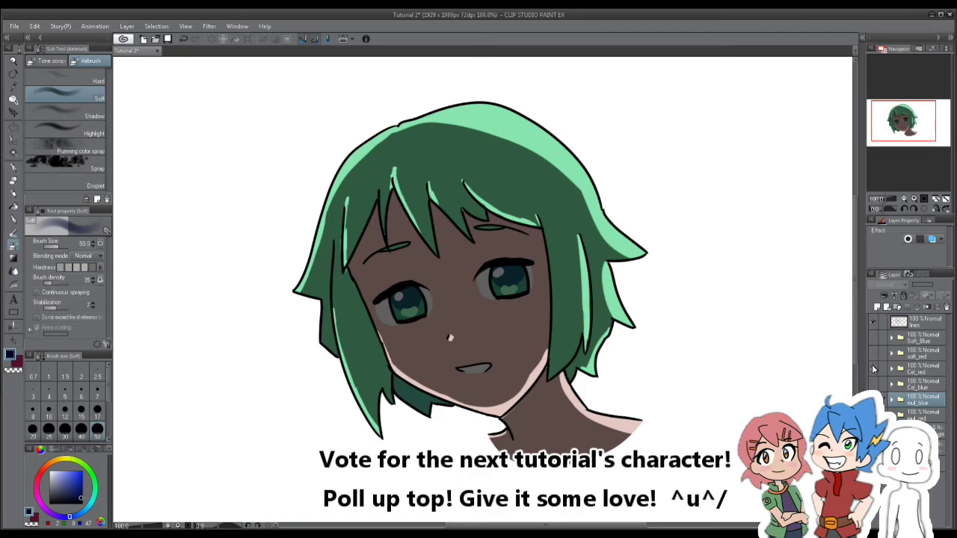
pyautogui.click(872, 369)
# View the soft_red shading followed by the Soft_Blue shading on plain white, hiding each one after viewing
pyautogui.click(873, 354)
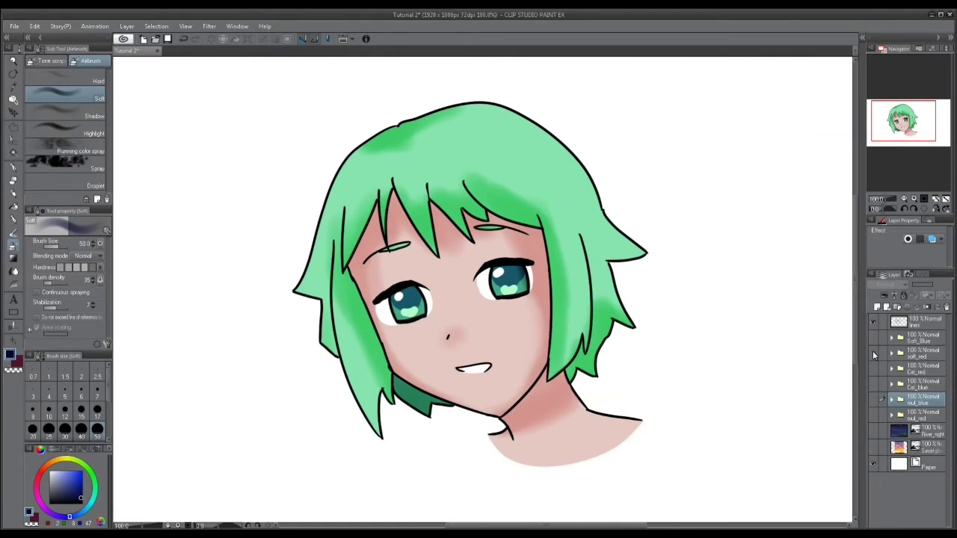
pyautogui.click(872, 338)
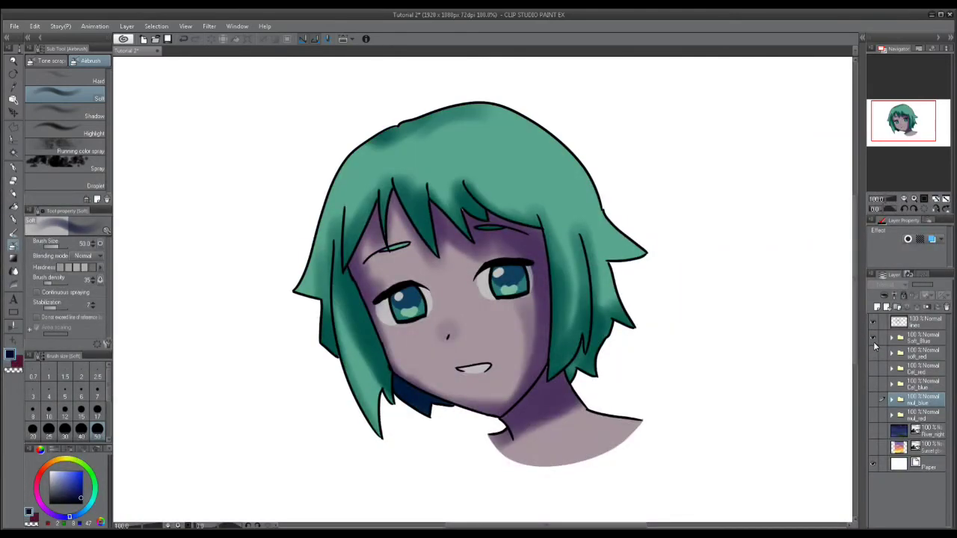
pyautogui.click(872, 338)
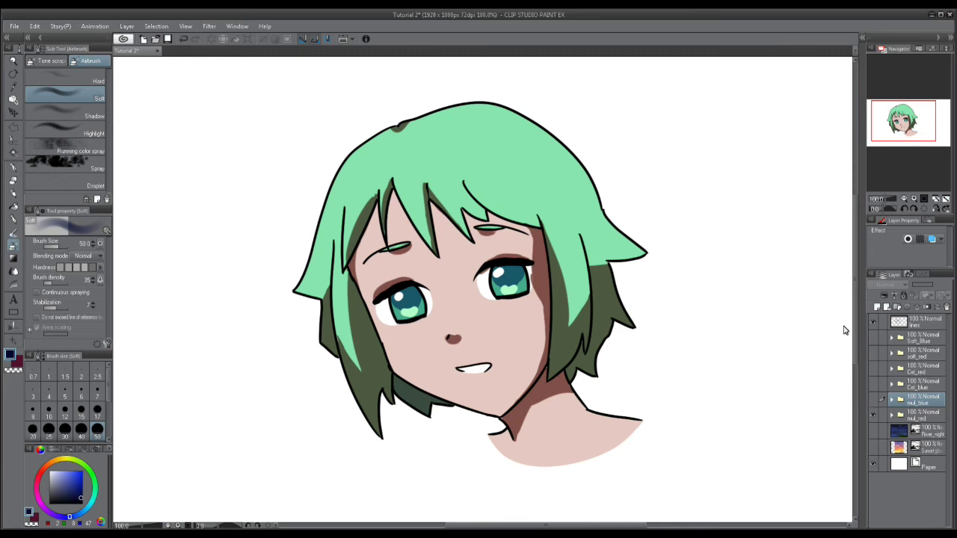
# Compare the Soft_Blue and soft_red folders in turn while keeping the mul_red folder visible
pyautogui.click(872, 338)
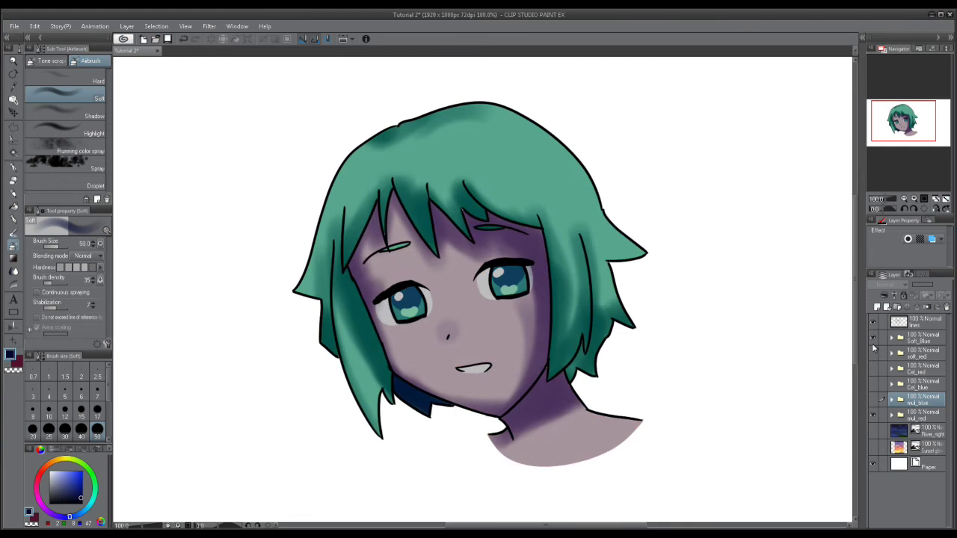
pyautogui.click(872, 340)
pyautogui.click(872, 353)
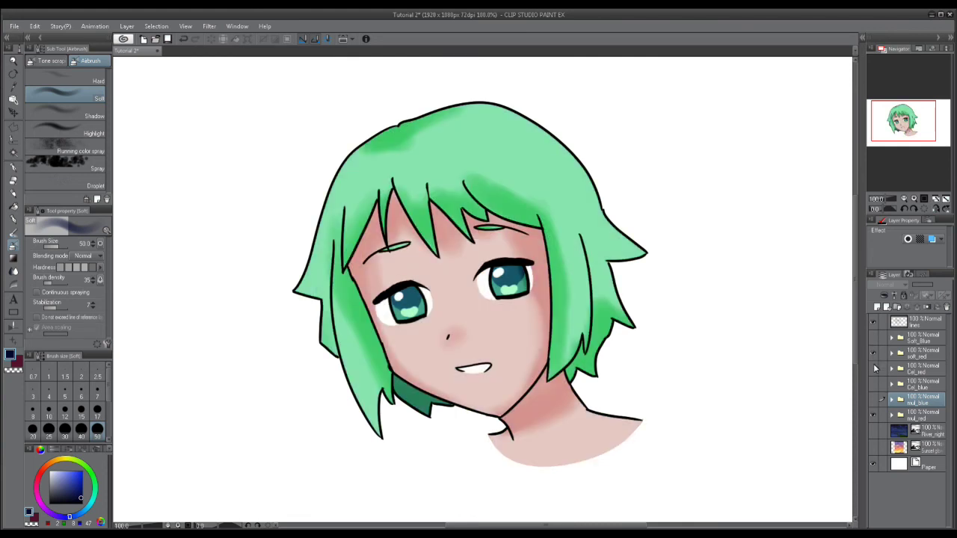
pyautogui.click(872, 354)
# Toggle the Cel_red, Cel_blue and mul_blue folders on and off to compare them, leaving only the mul_red shading displayed
pyautogui.click(873, 369)
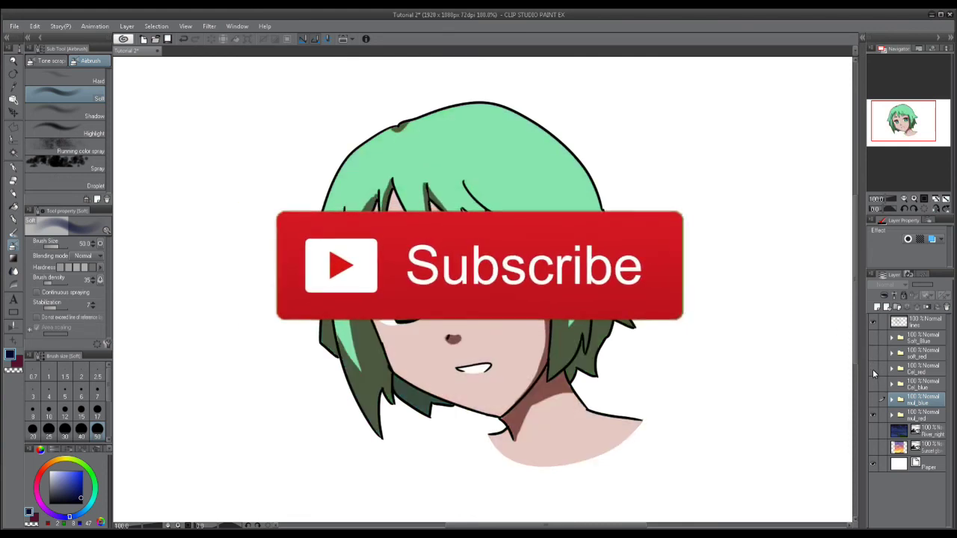
pyautogui.click(873, 381)
pyautogui.click(871, 368)
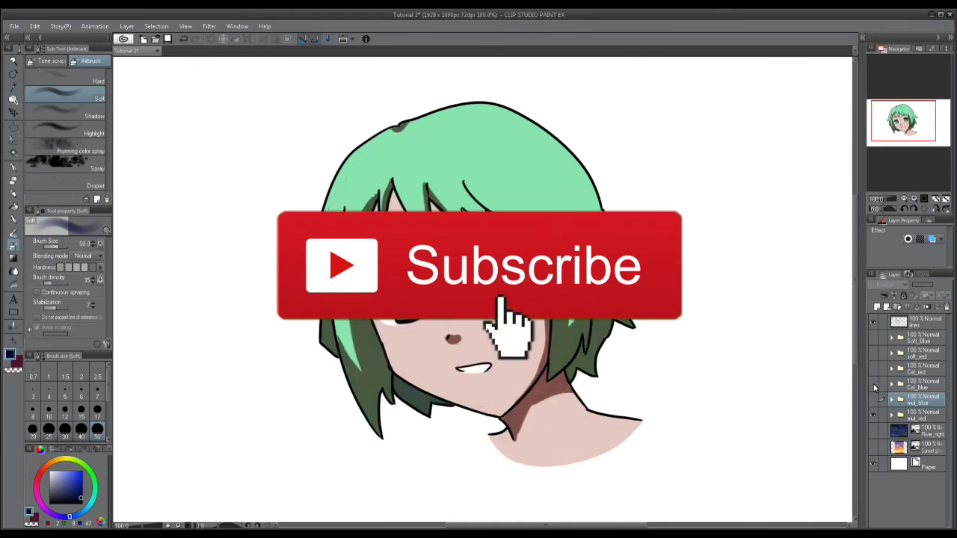
pyautogui.click(872, 383)
pyautogui.click(872, 383)
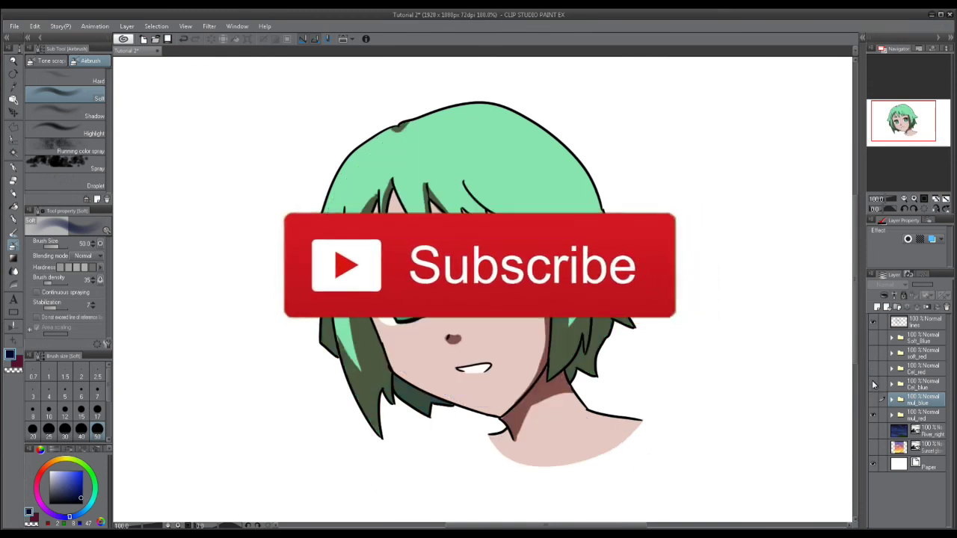
pyautogui.click(872, 382)
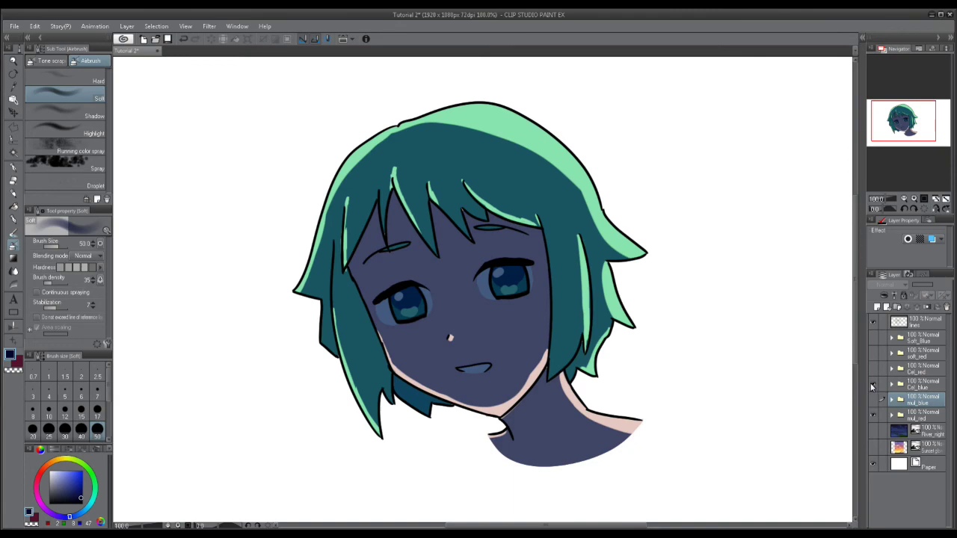
pyautogui.click(872, 399)
pyautogui.click(872, 399)
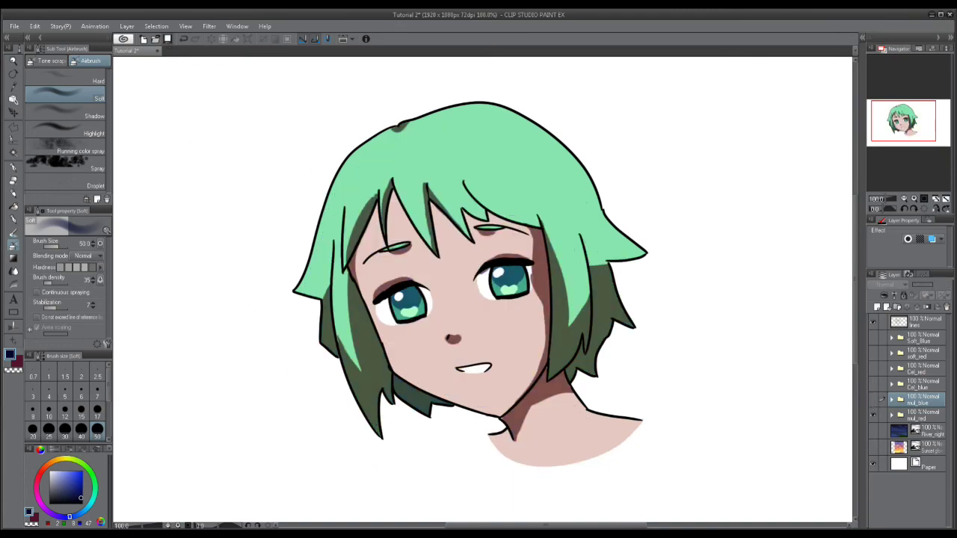